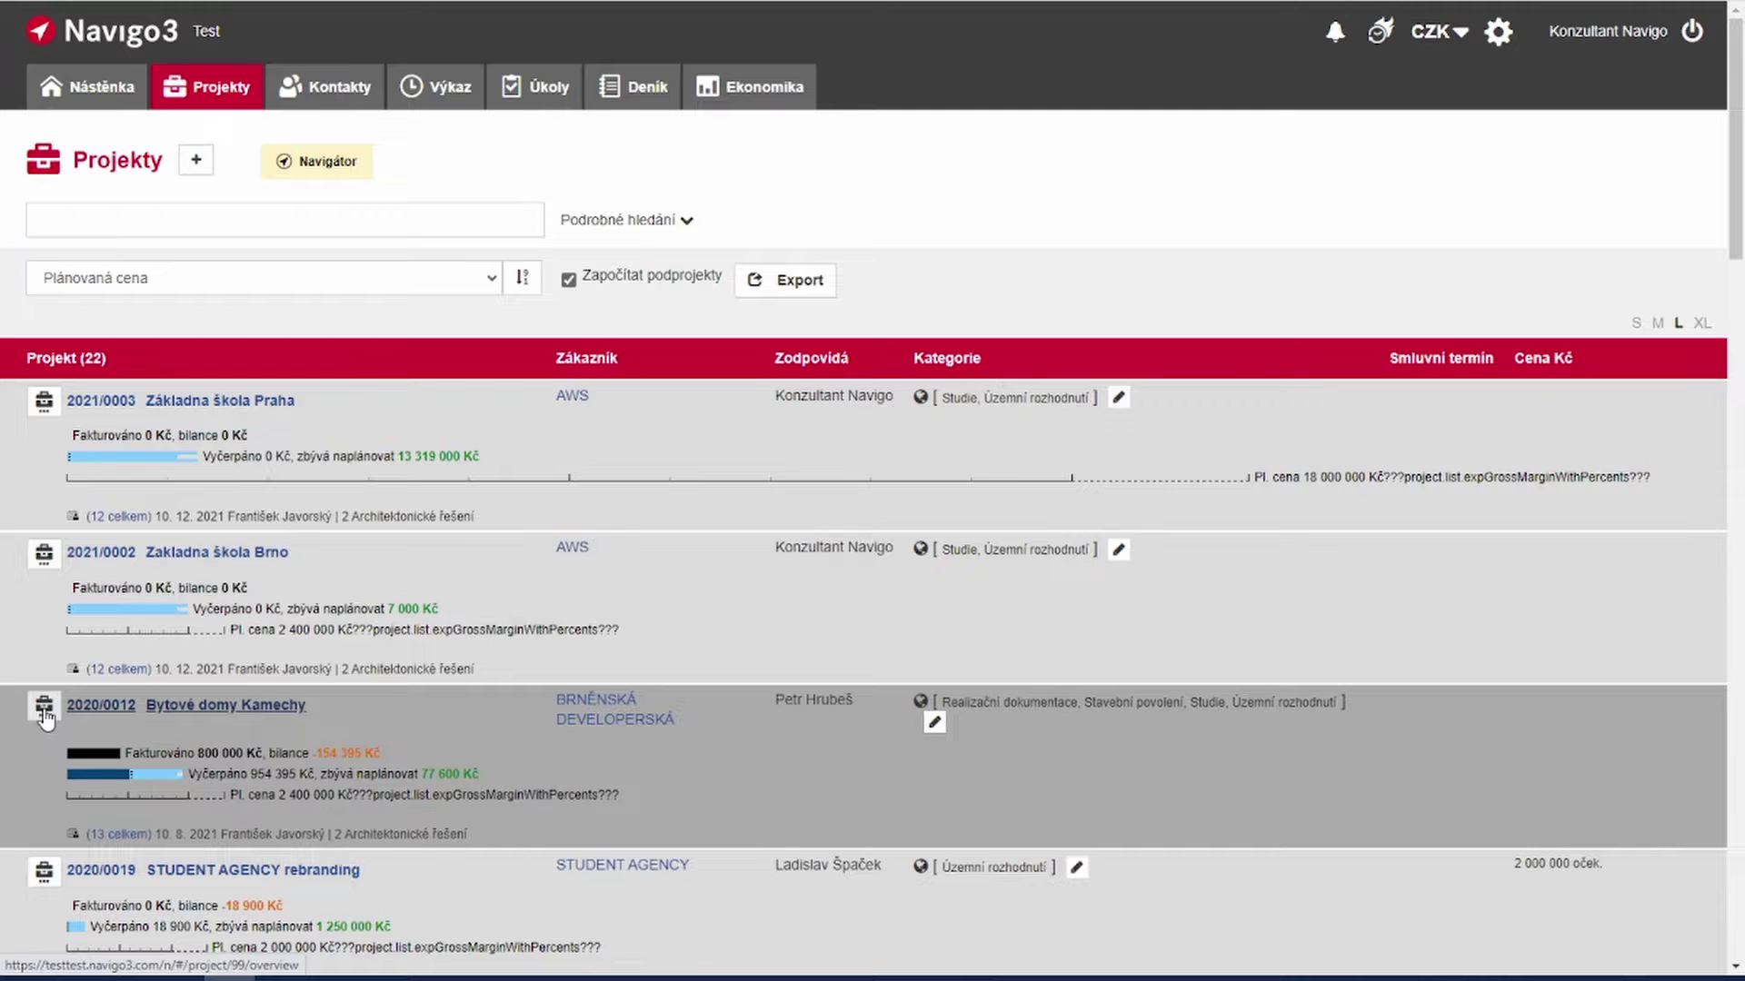
Step: Open the action menu of project 2020/0012 Bytové domy Kamechy in the Projekty list
left_click(44, 712)
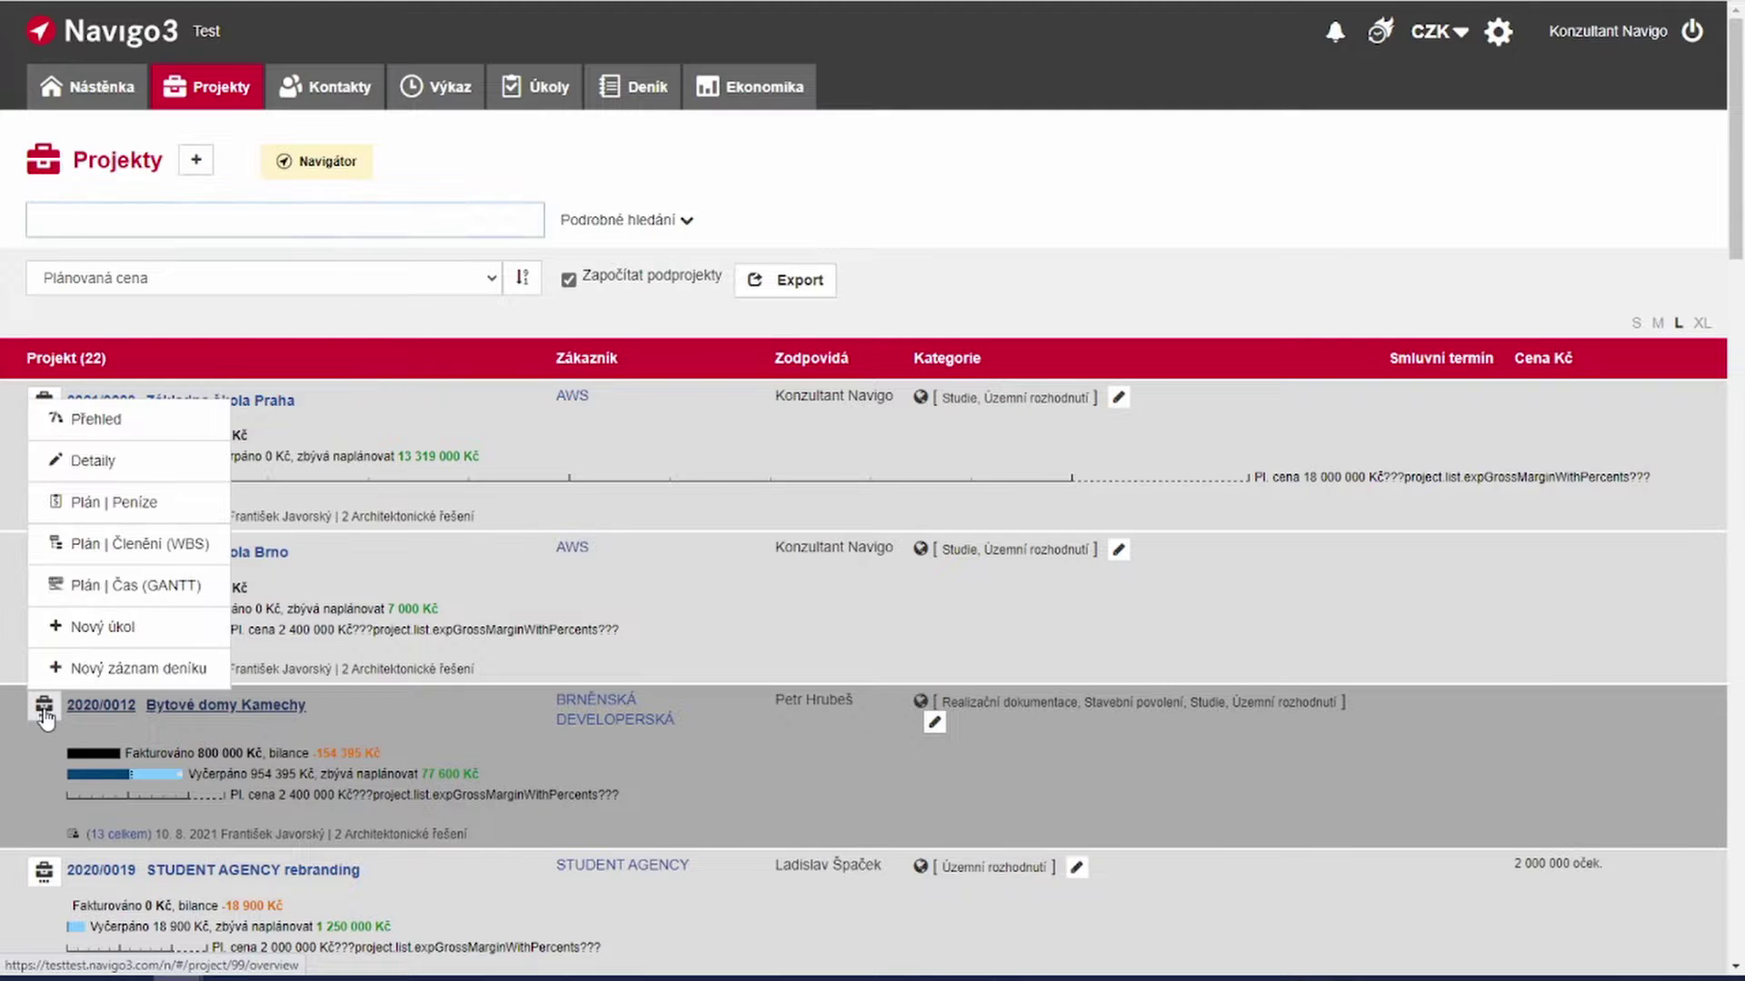
Step: Show the project's Plán | Peníze page with the Plánované subdodávky details listing Geodet
left_click(148, 519)
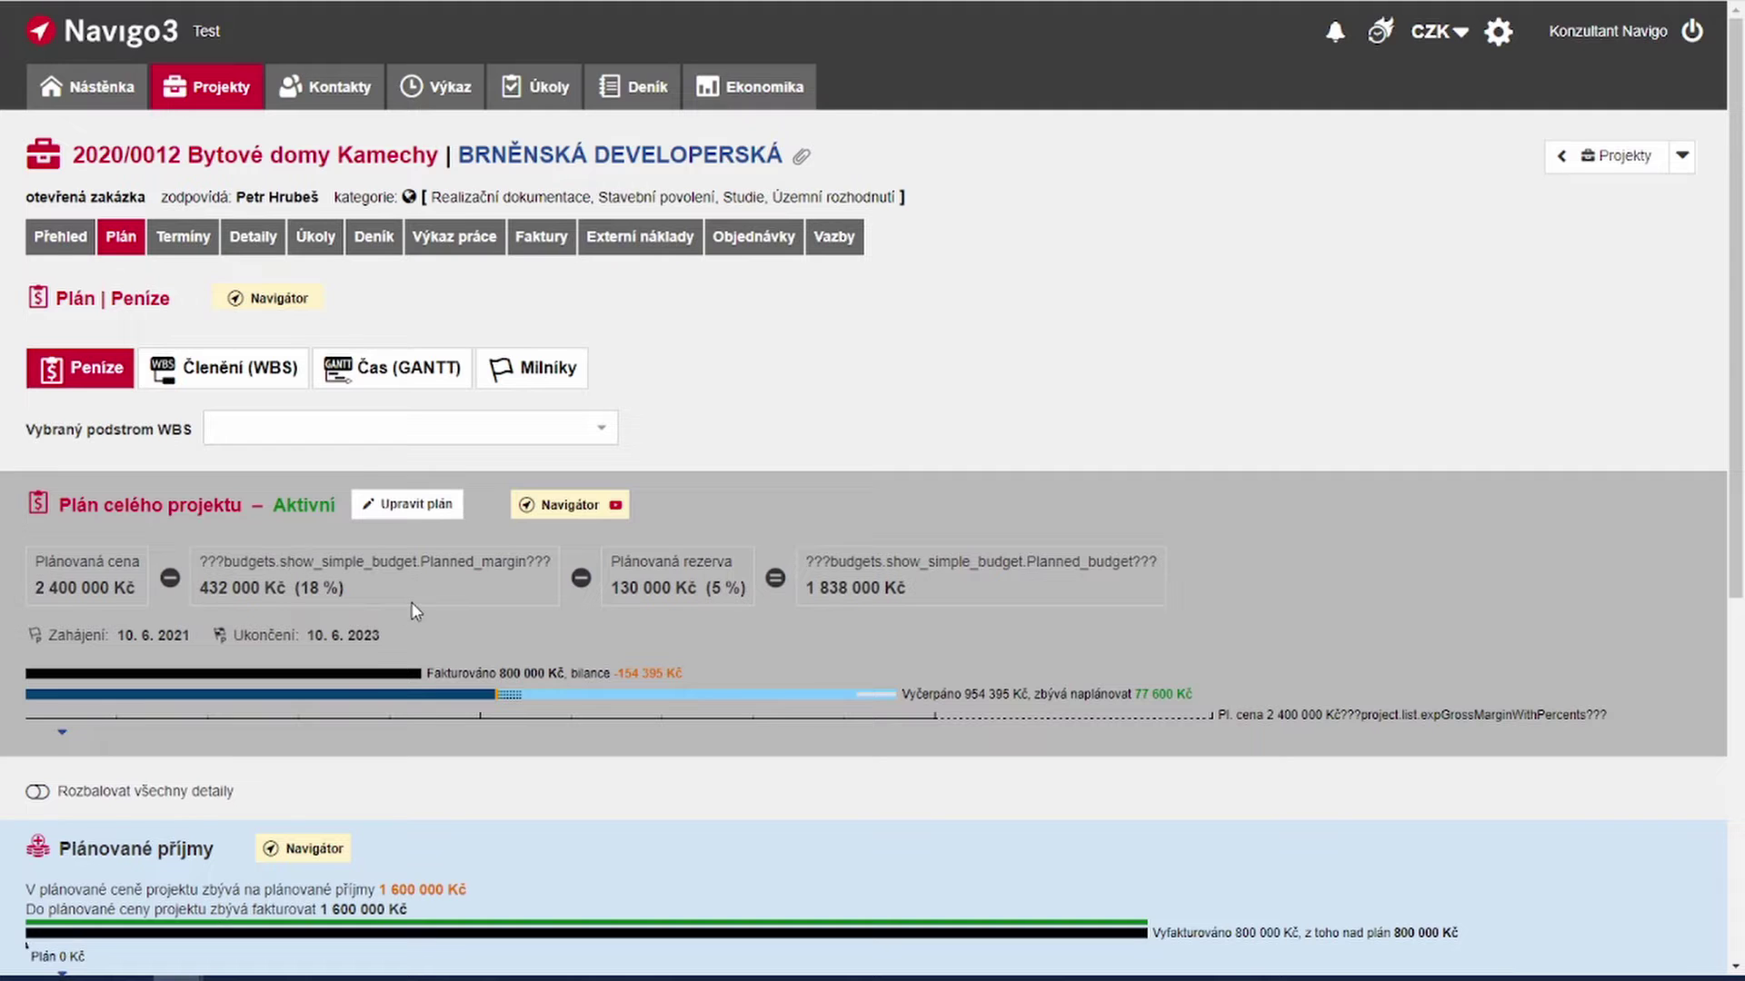
scroll(415, 611, "down", 3)
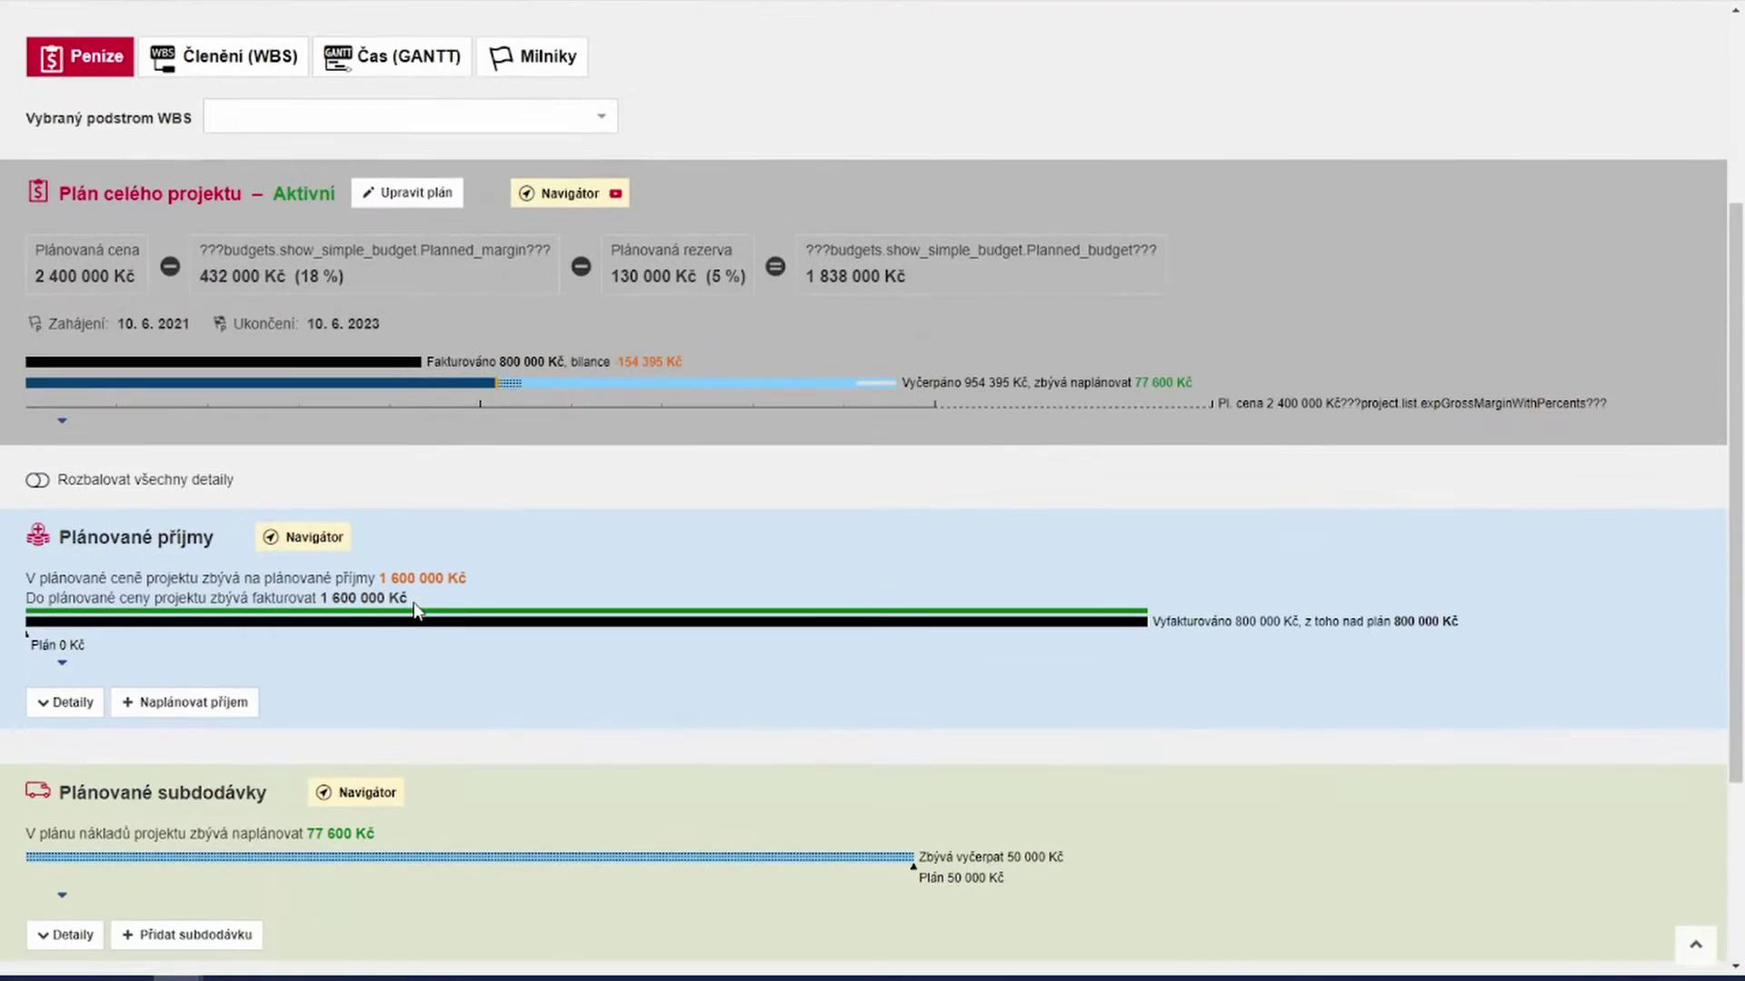
scroll(415, 611, "down", 3)
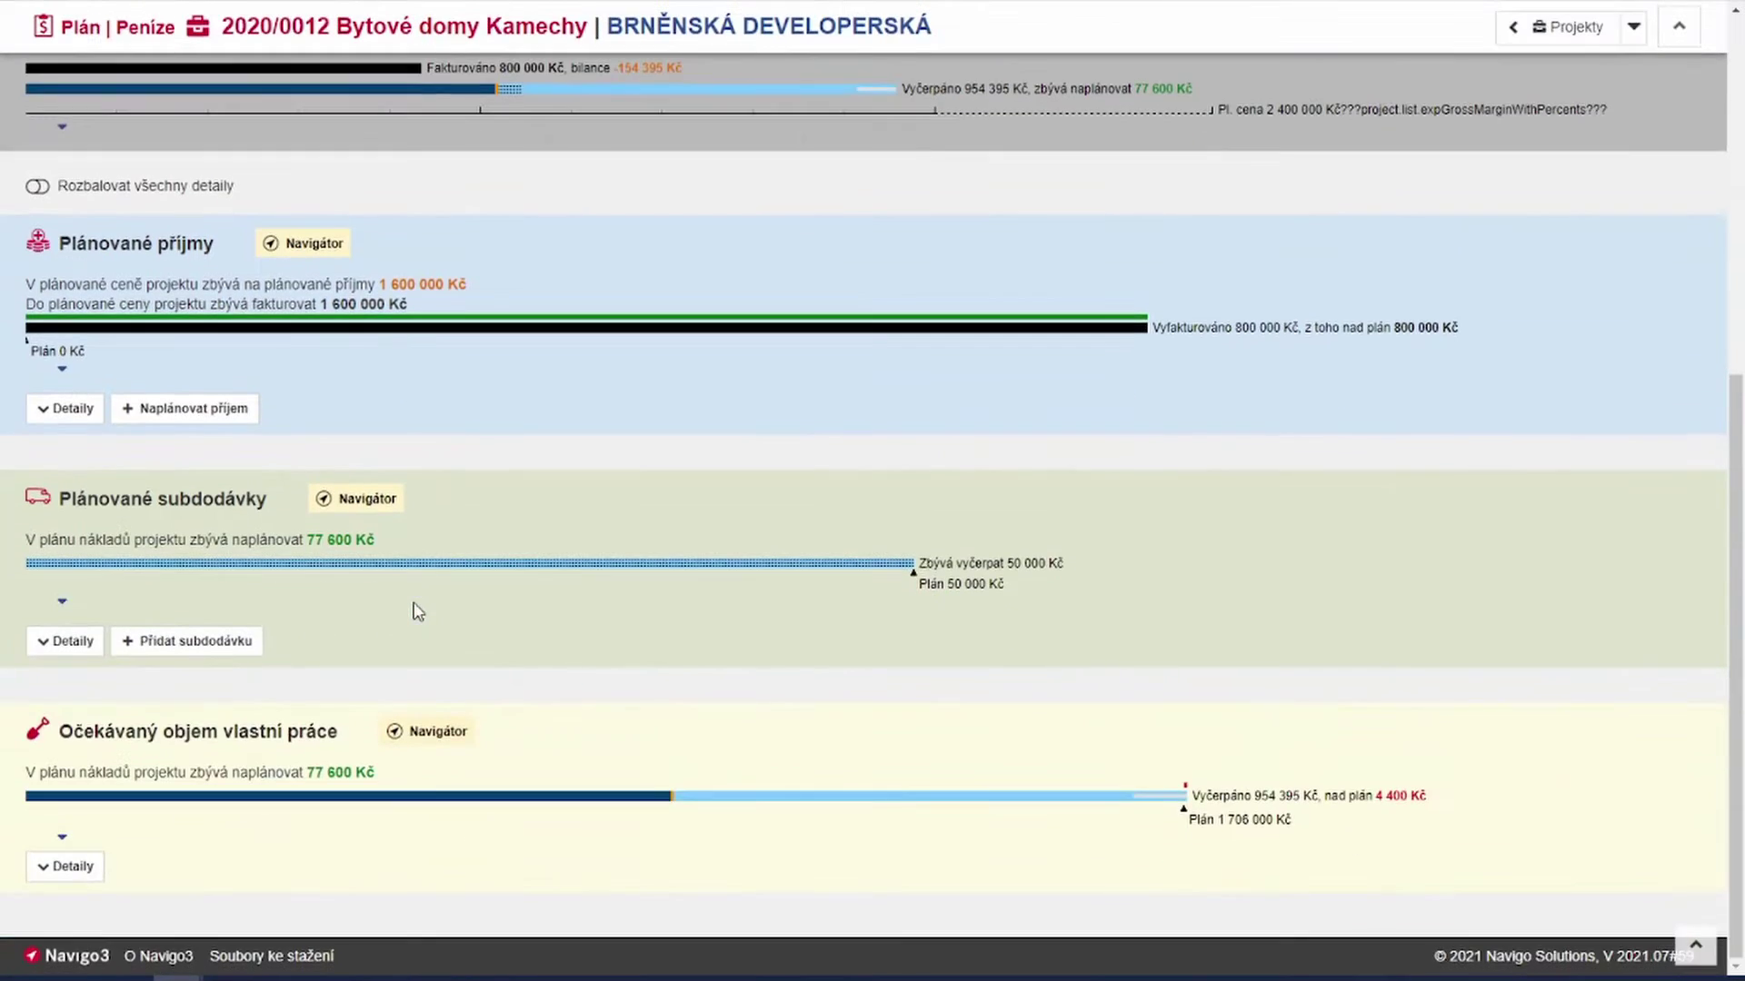
left_click(65, 641)
scroll(287, 661, "down", 3)
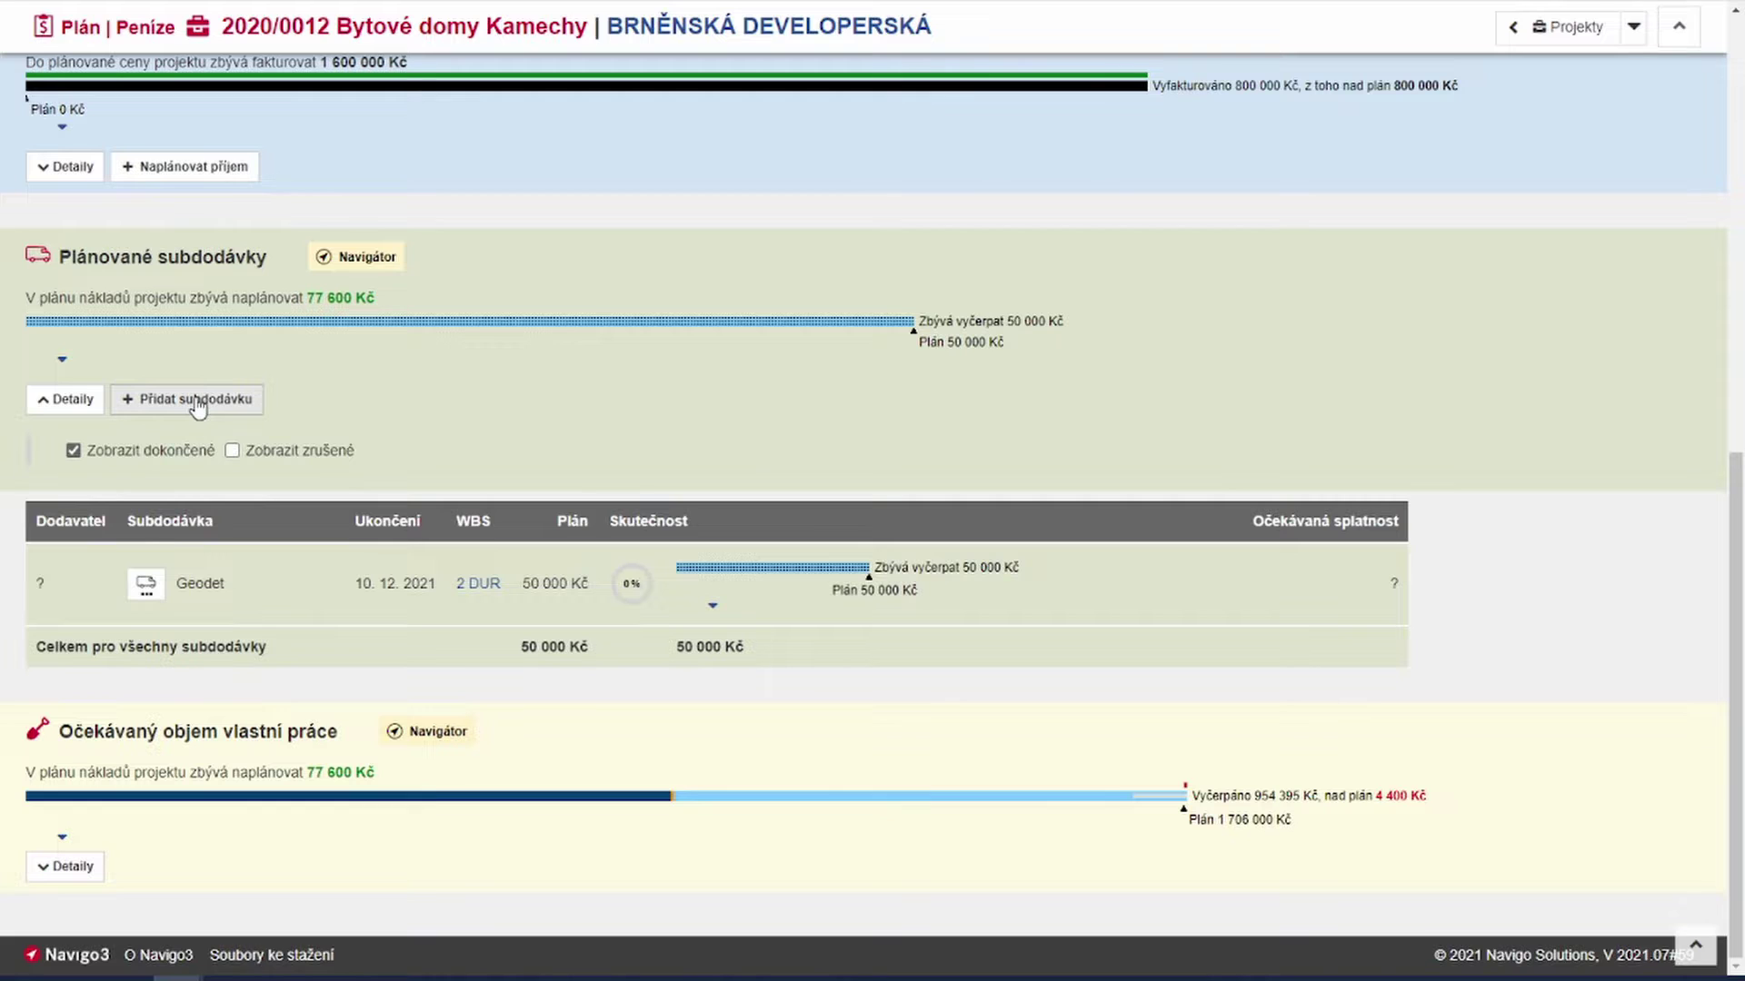
left_click(197, 405)
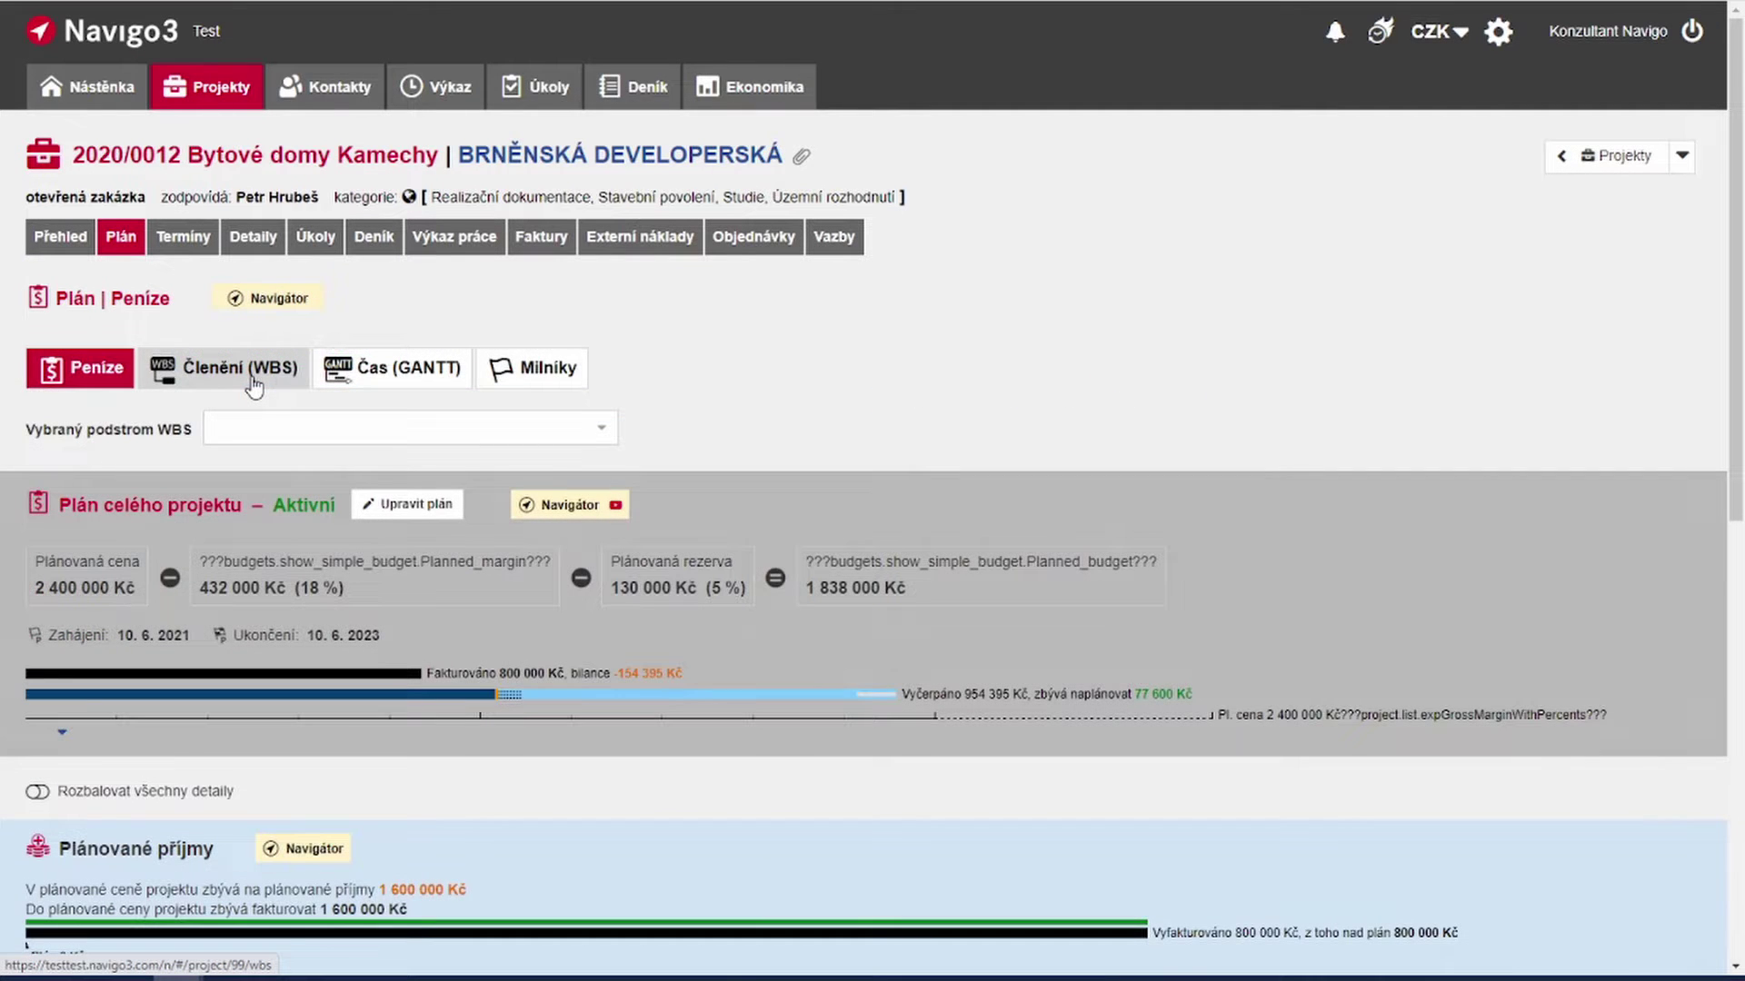
Step: On the Členění (WBS) tab, add a new subcontract under element 2 DUR
left_click(253, 379)
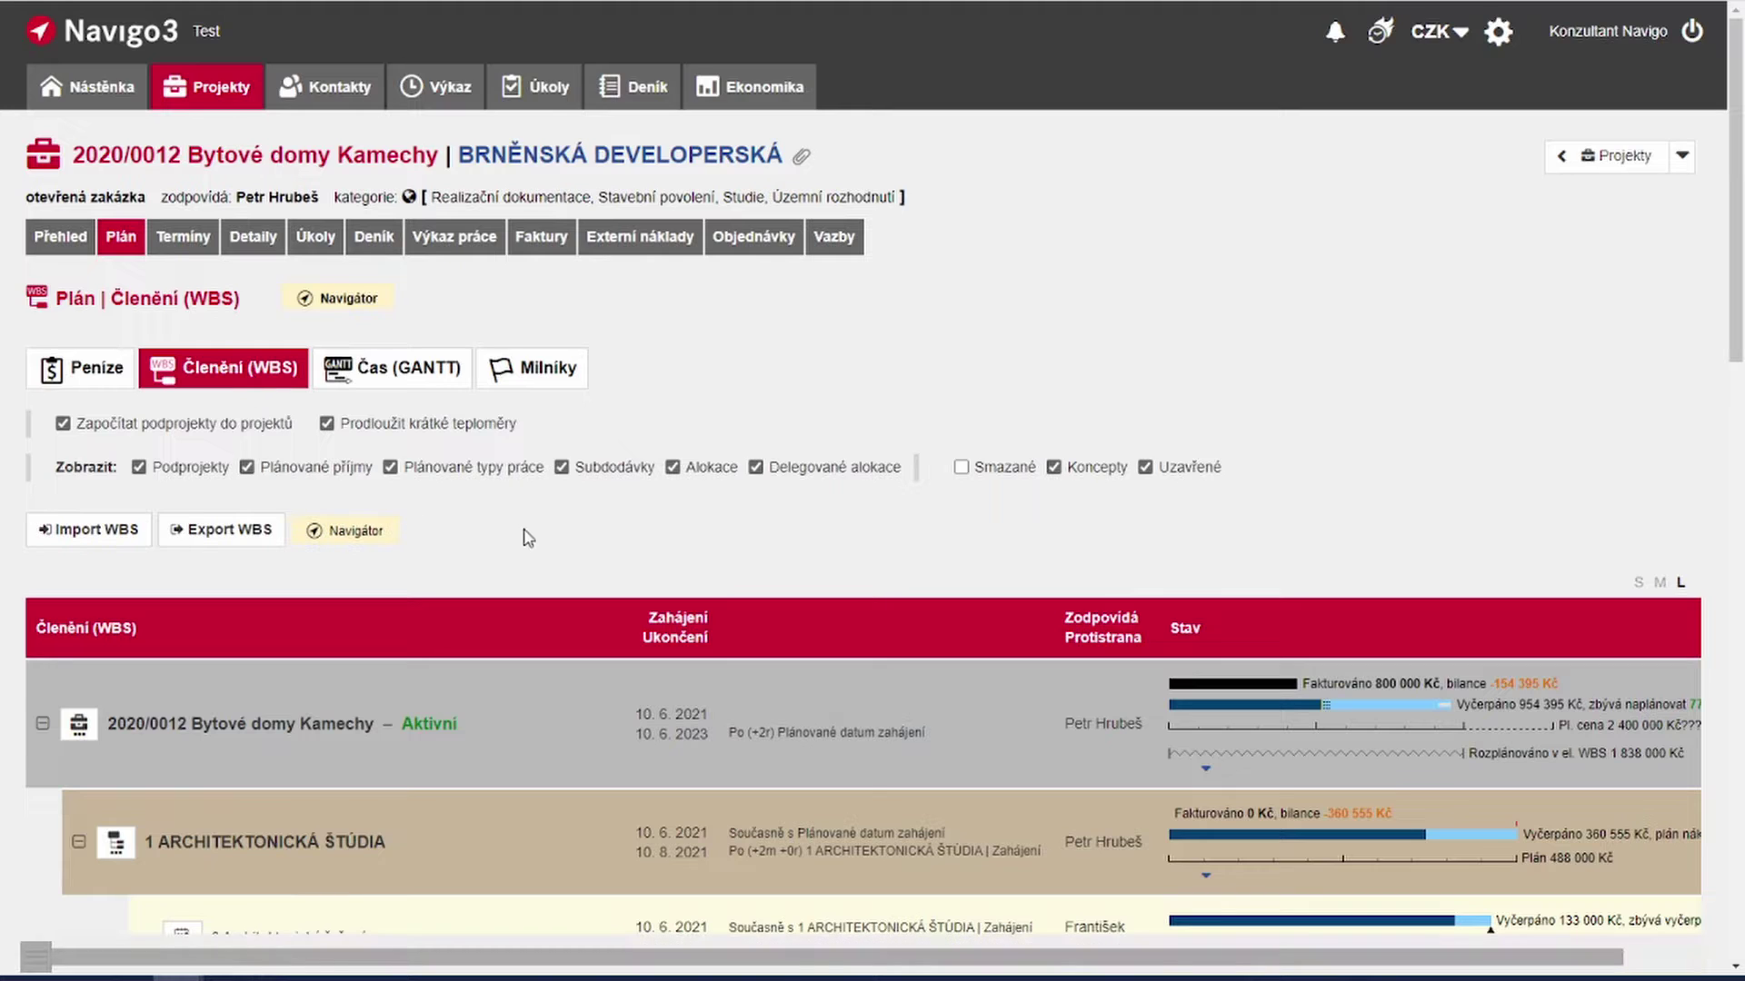
scroll(535, 536, "down", 8)
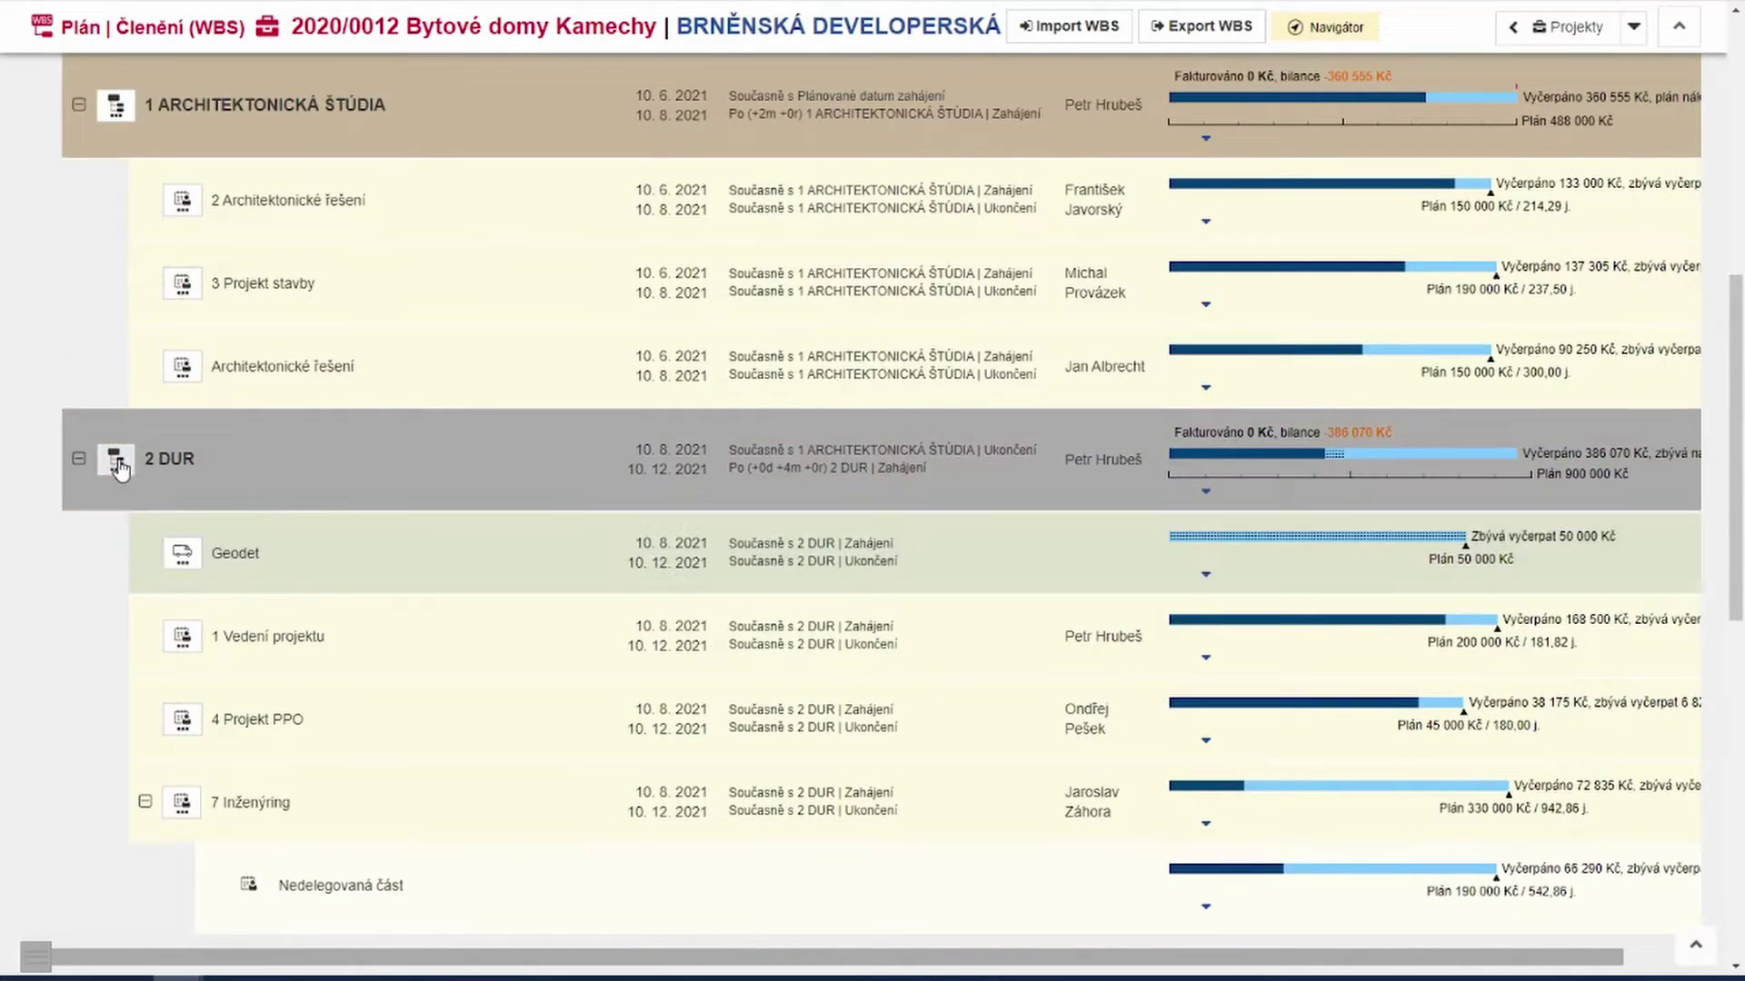
left_click(119, 468)
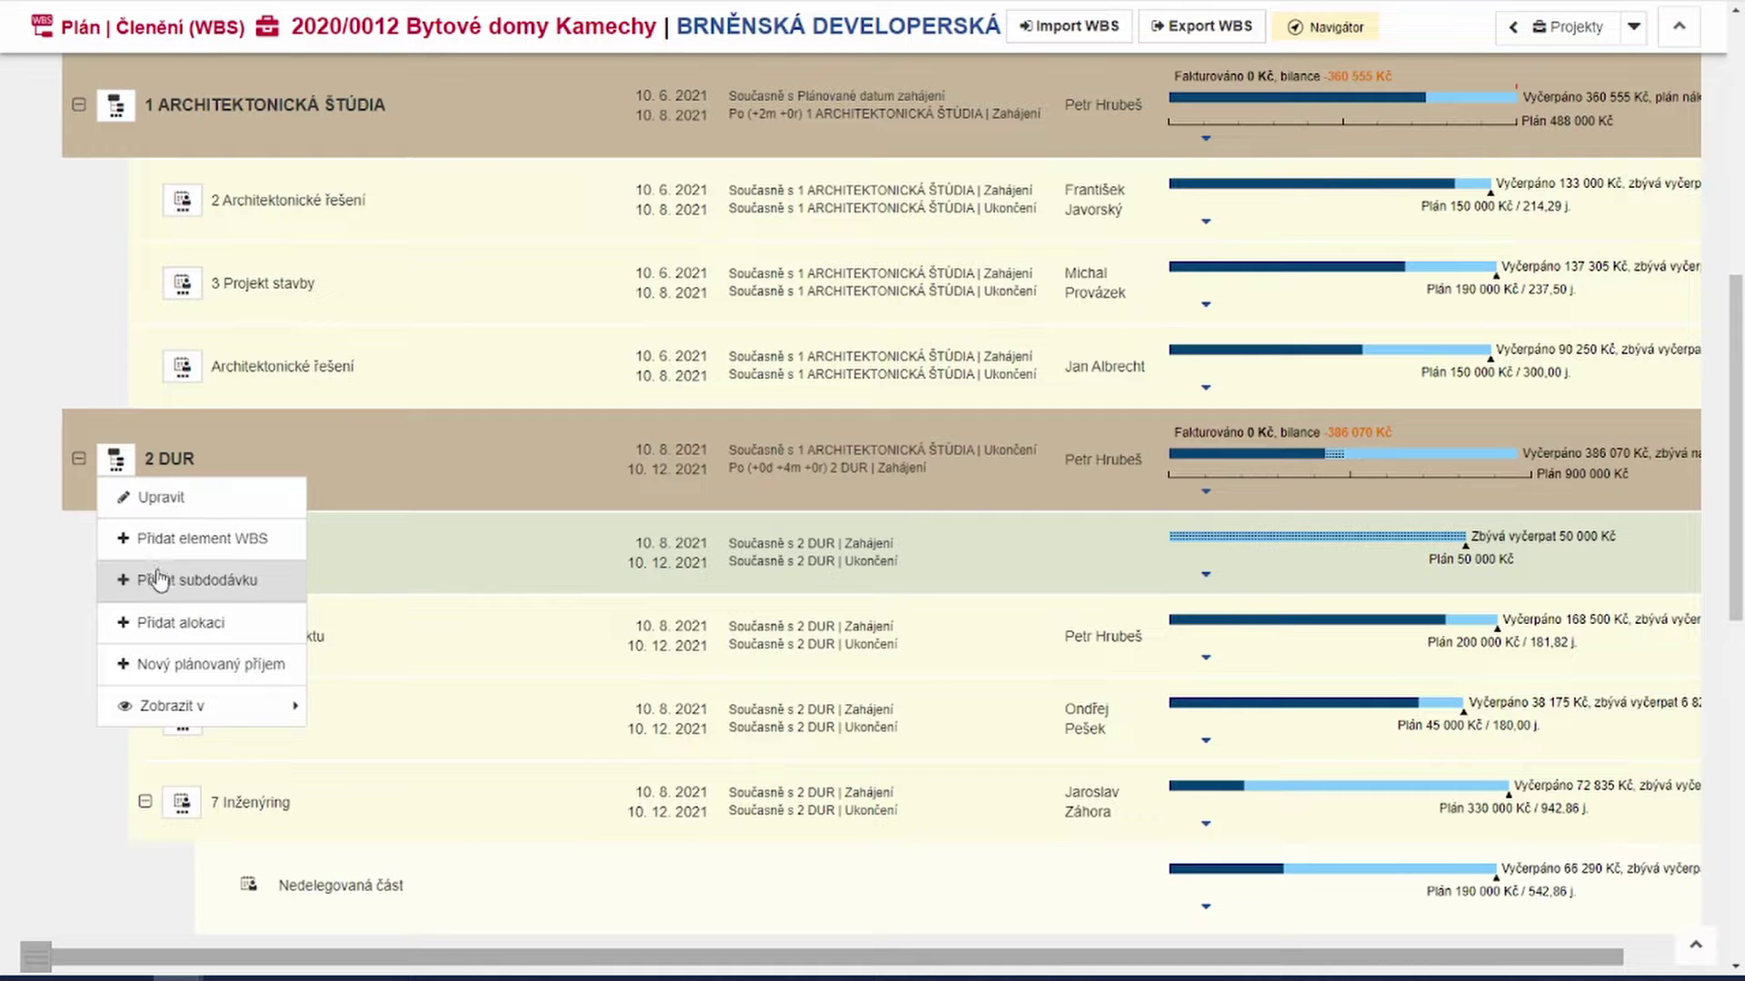
left_click(160, 587)
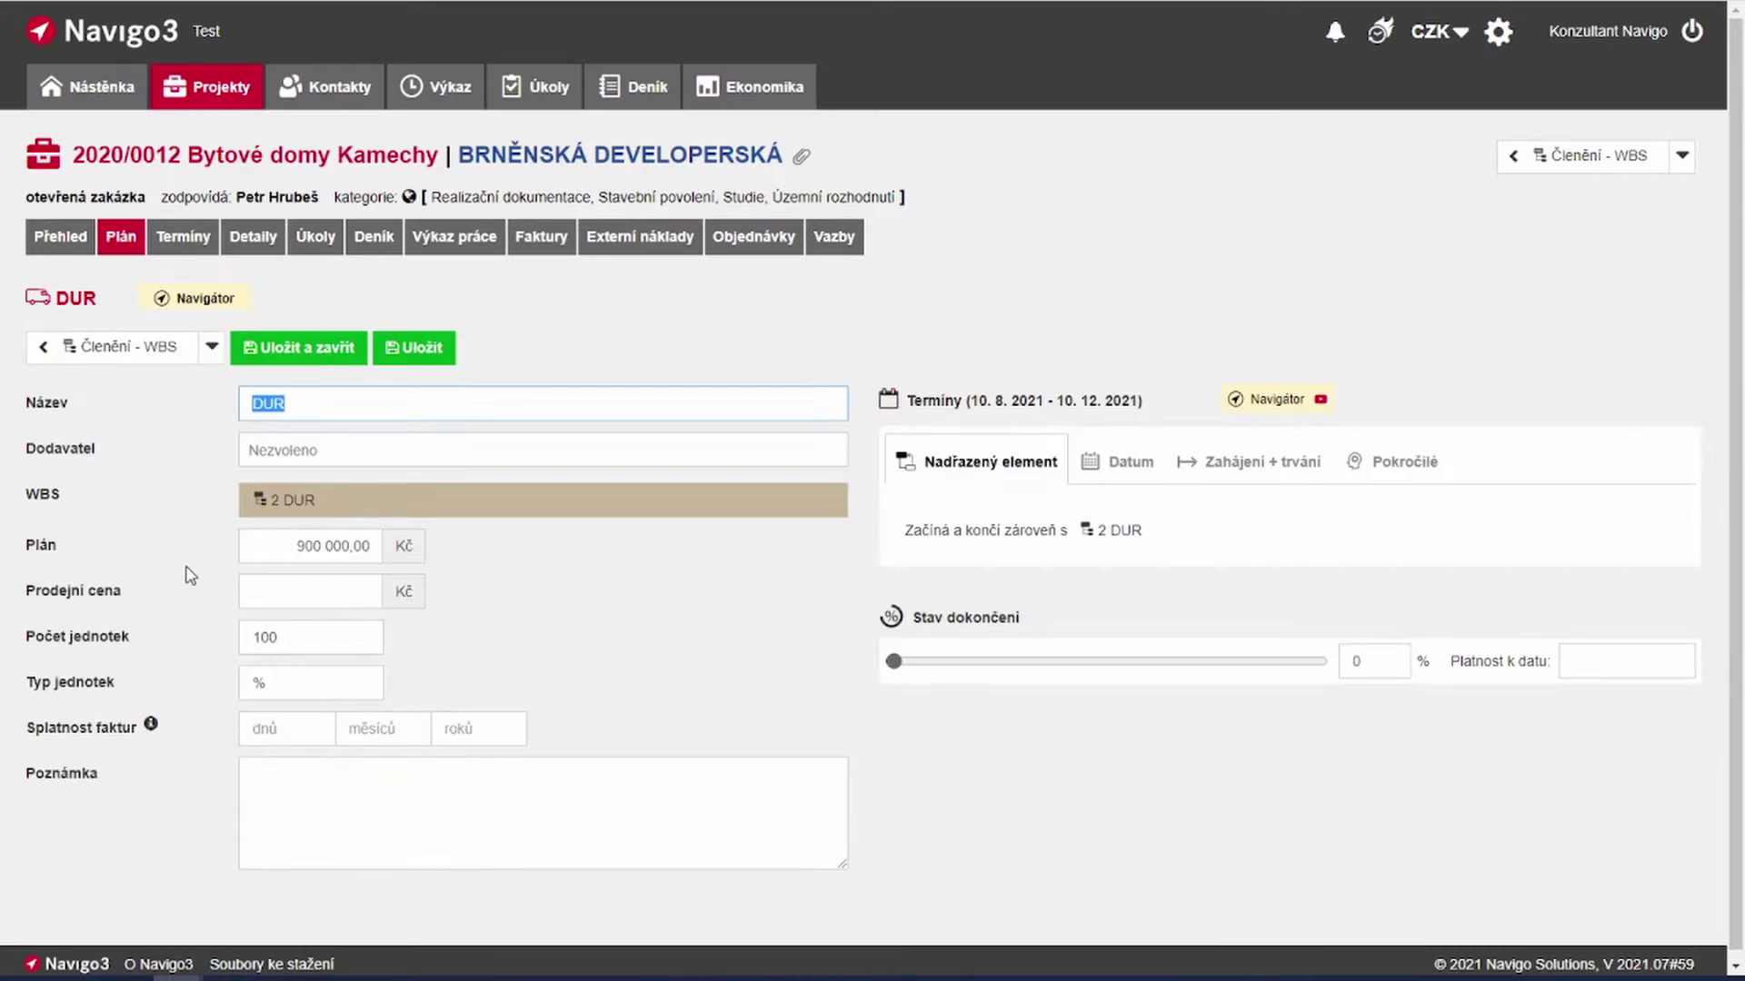
Step: Rename the subcontract from DUR to Statika and select the subcontractor as supplier
double_click(304, 404)
type("Statika")
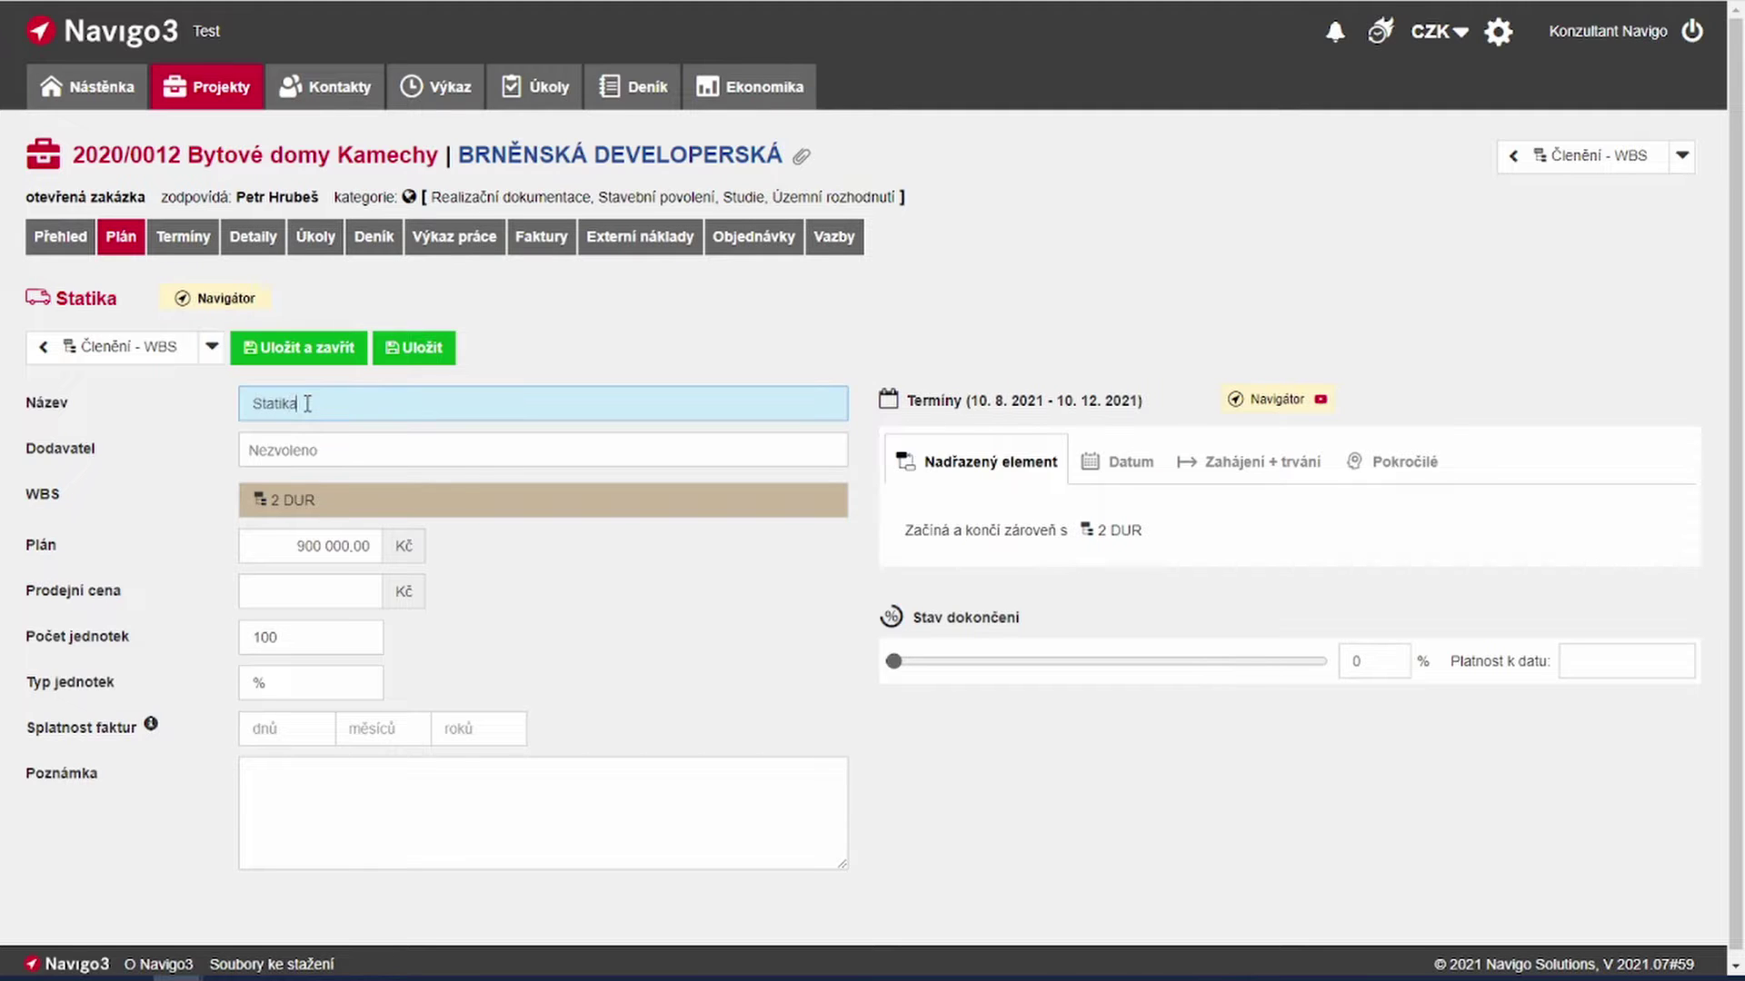
left_click(327, 450)
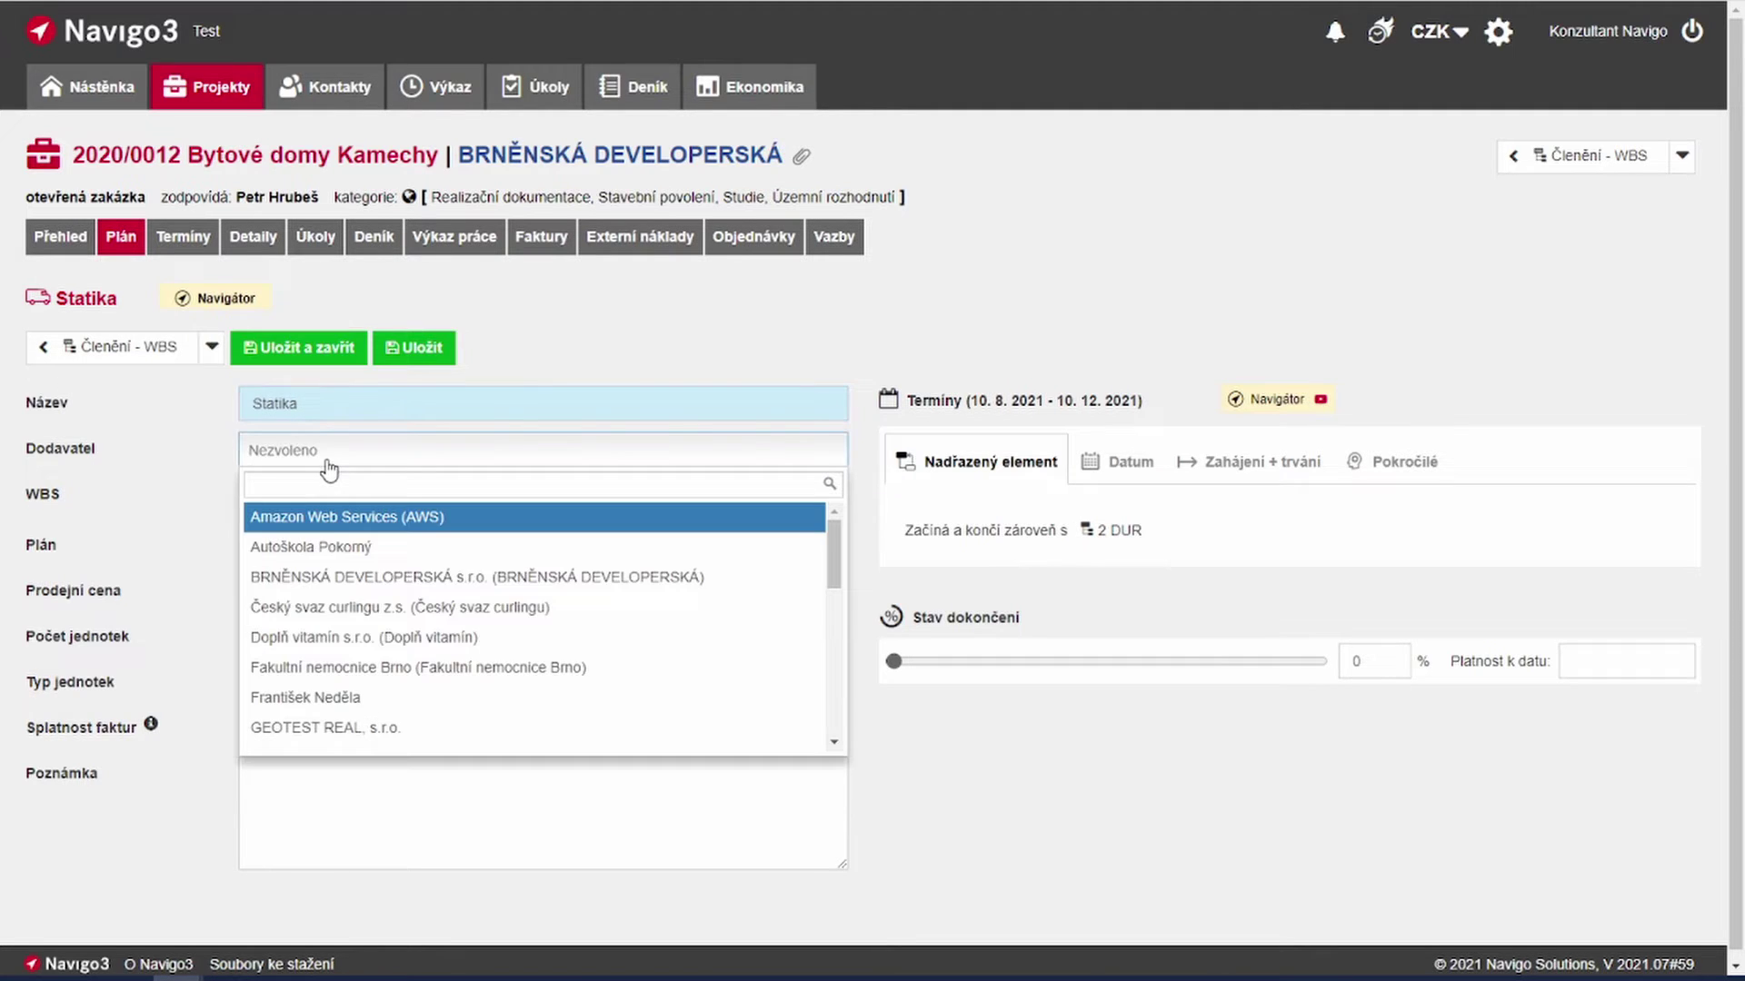
left_click(351, 699)
Step: Set the planned cost to 50 000 Kč, leaving the sale price empty
left_click(348, 549)
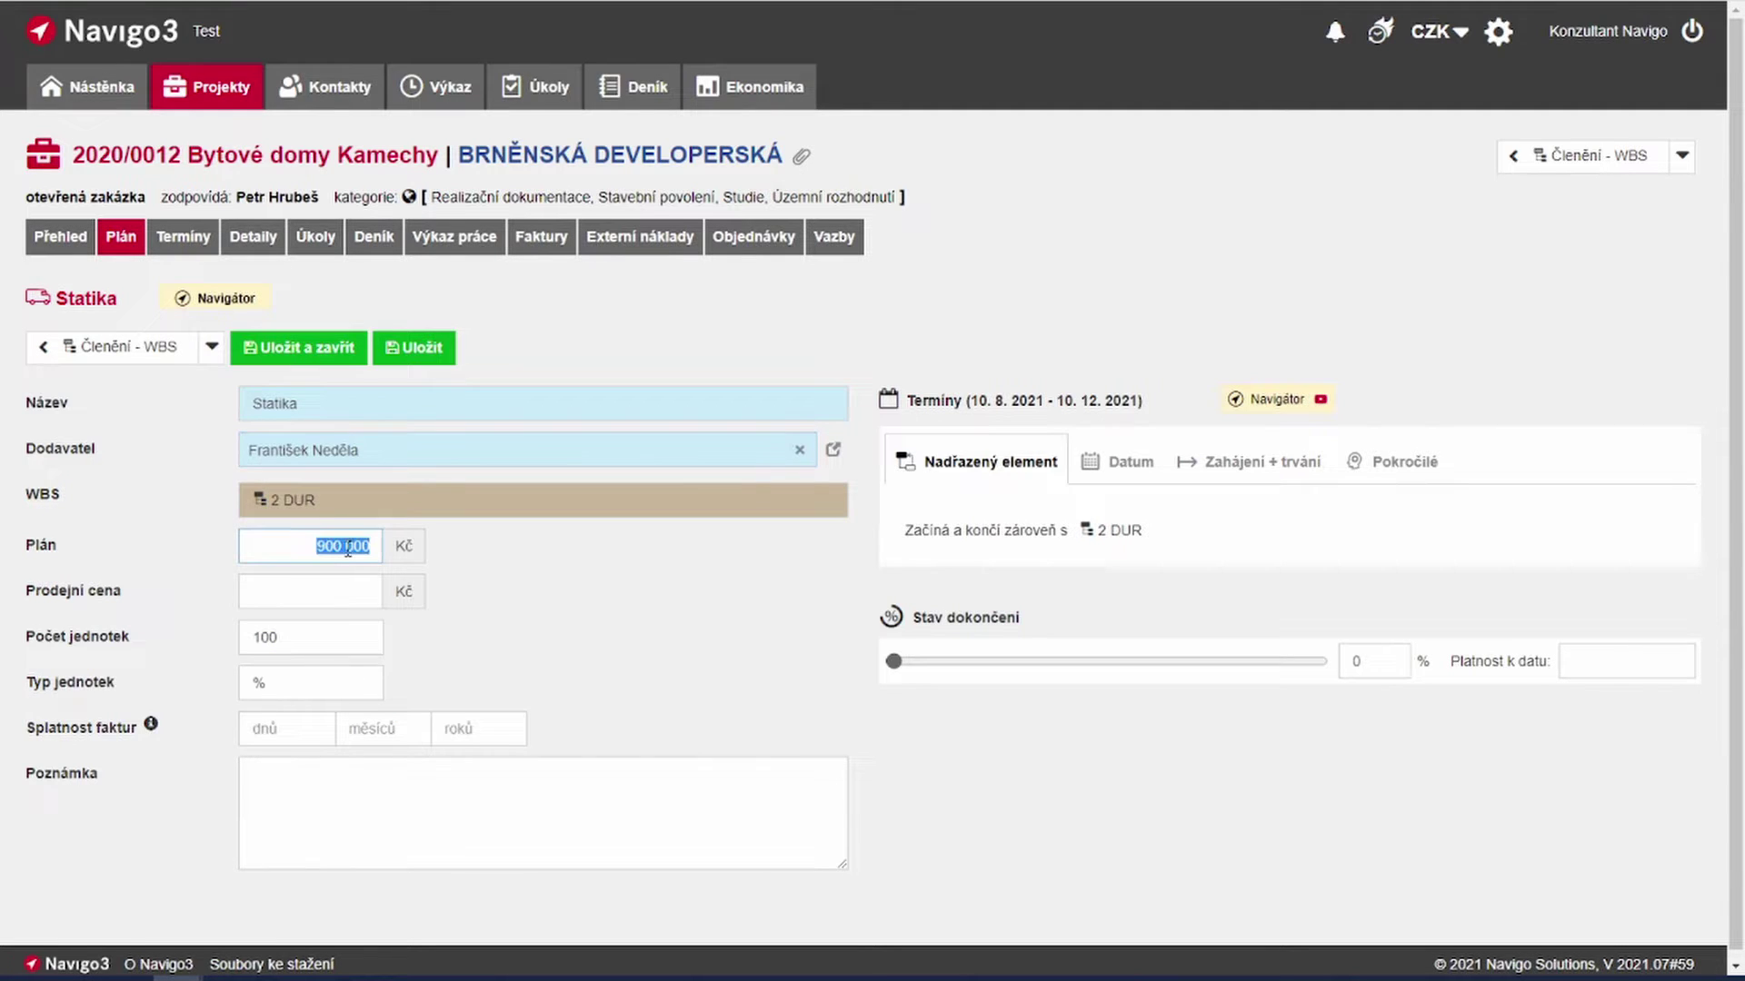
type("50")
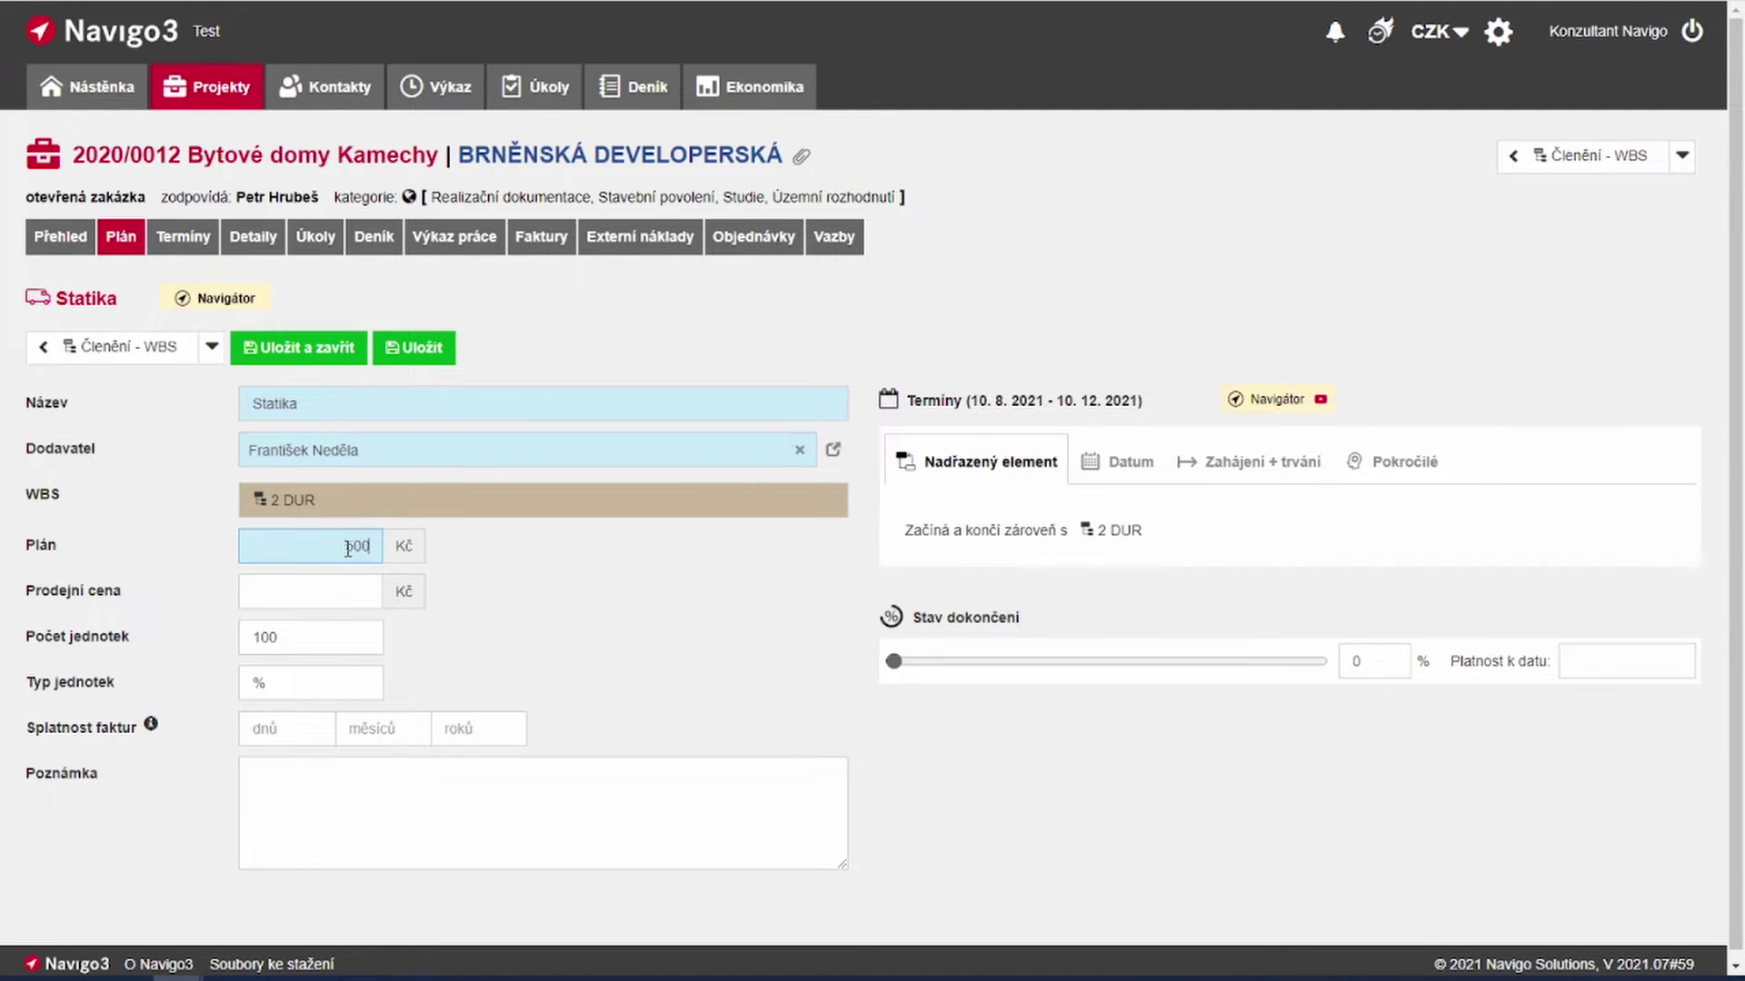
left_click(362, 590)
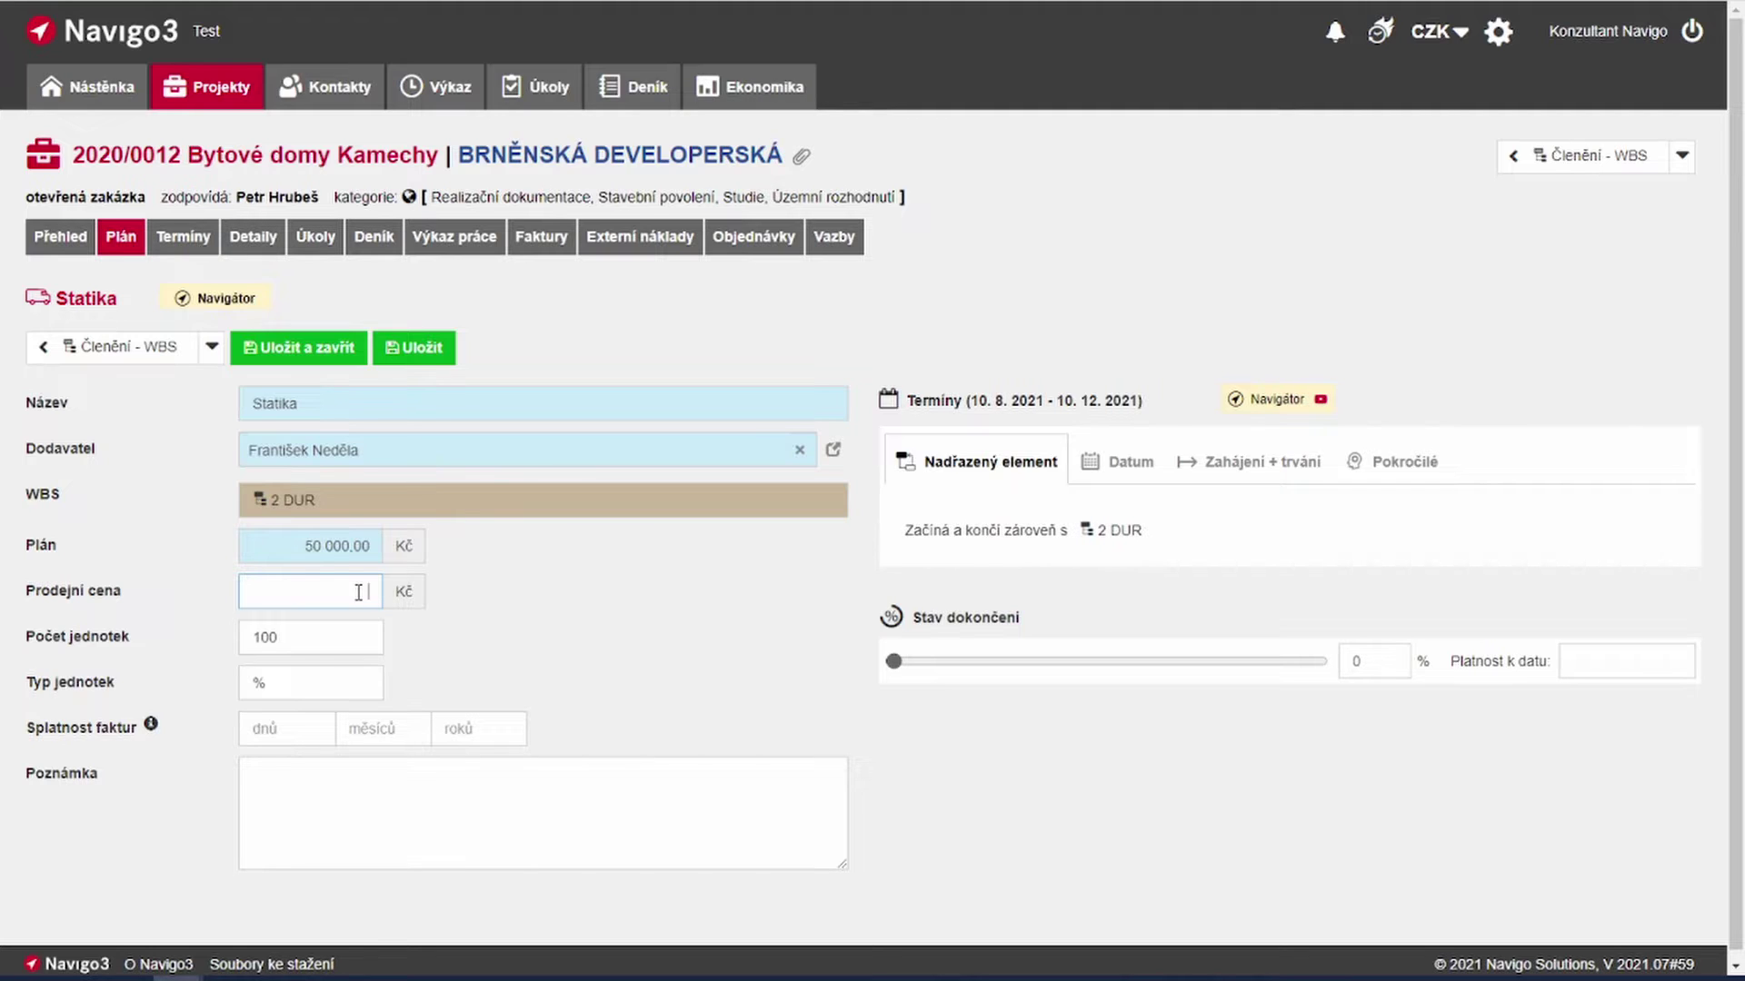
left_click(666, 628)
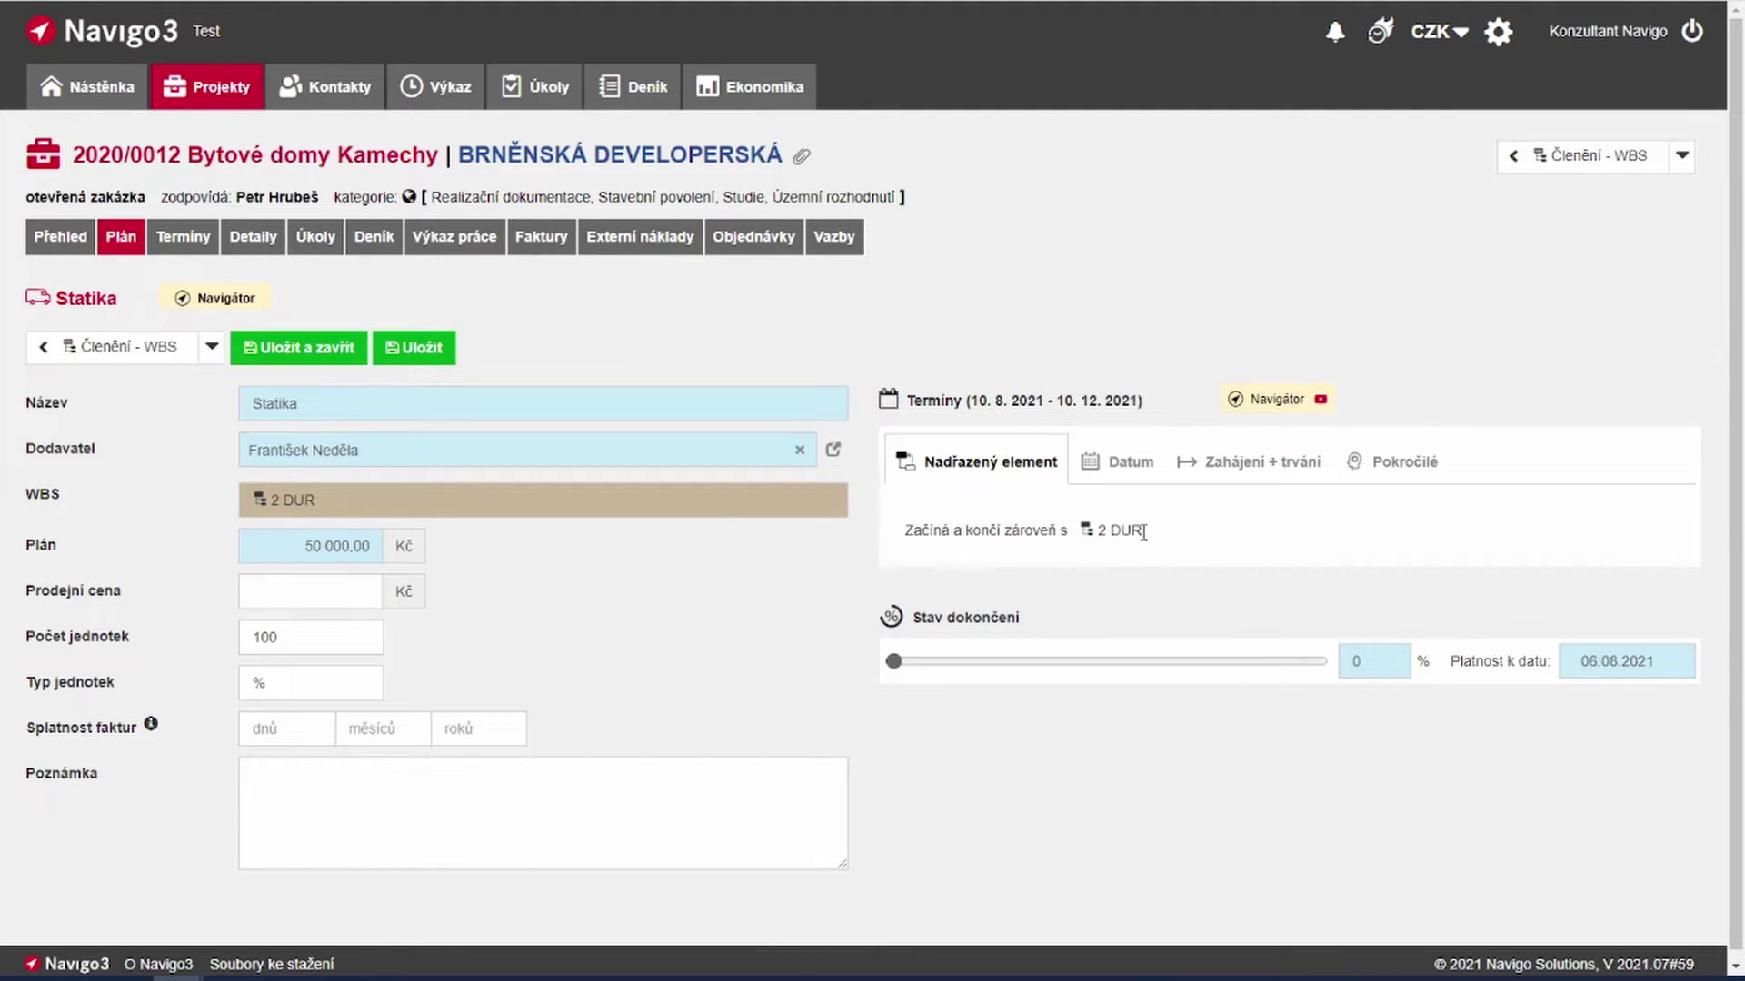
left_click_drag(1137, 533, 1104, 535)
Step: Try explicit dates for Statika, from 07.08.2021 to 31.08.2021
left_click(1122, 555)
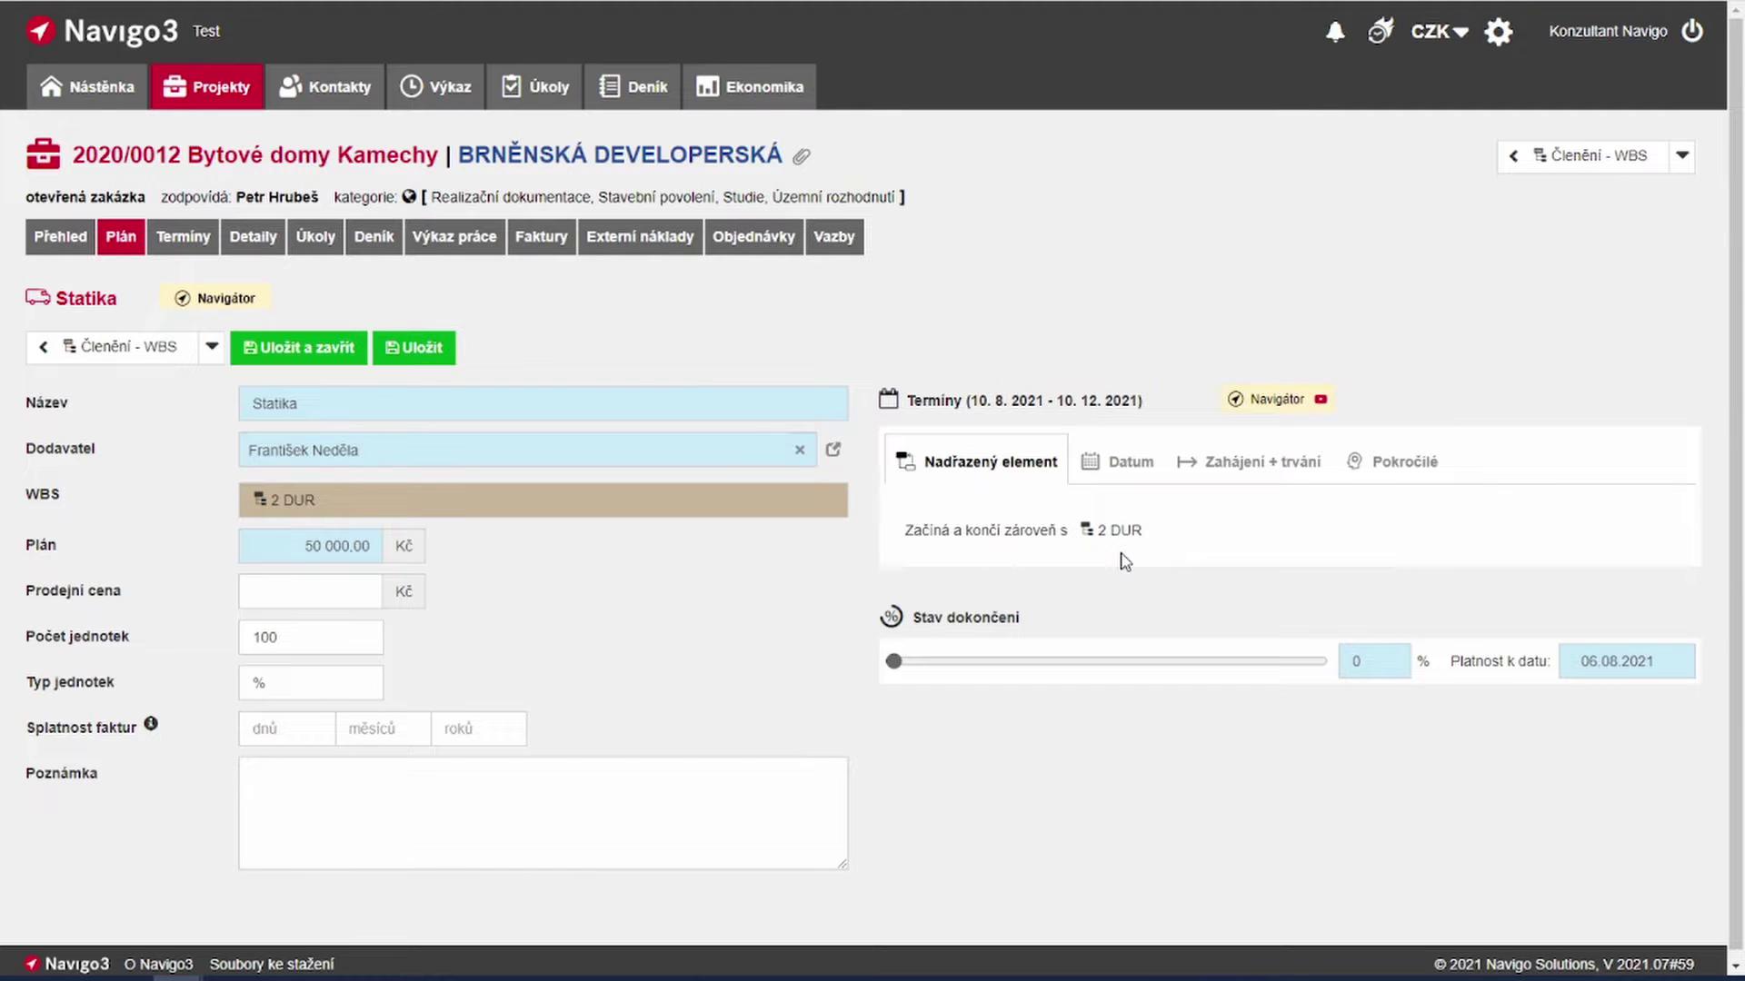
left_click(1130, 468)
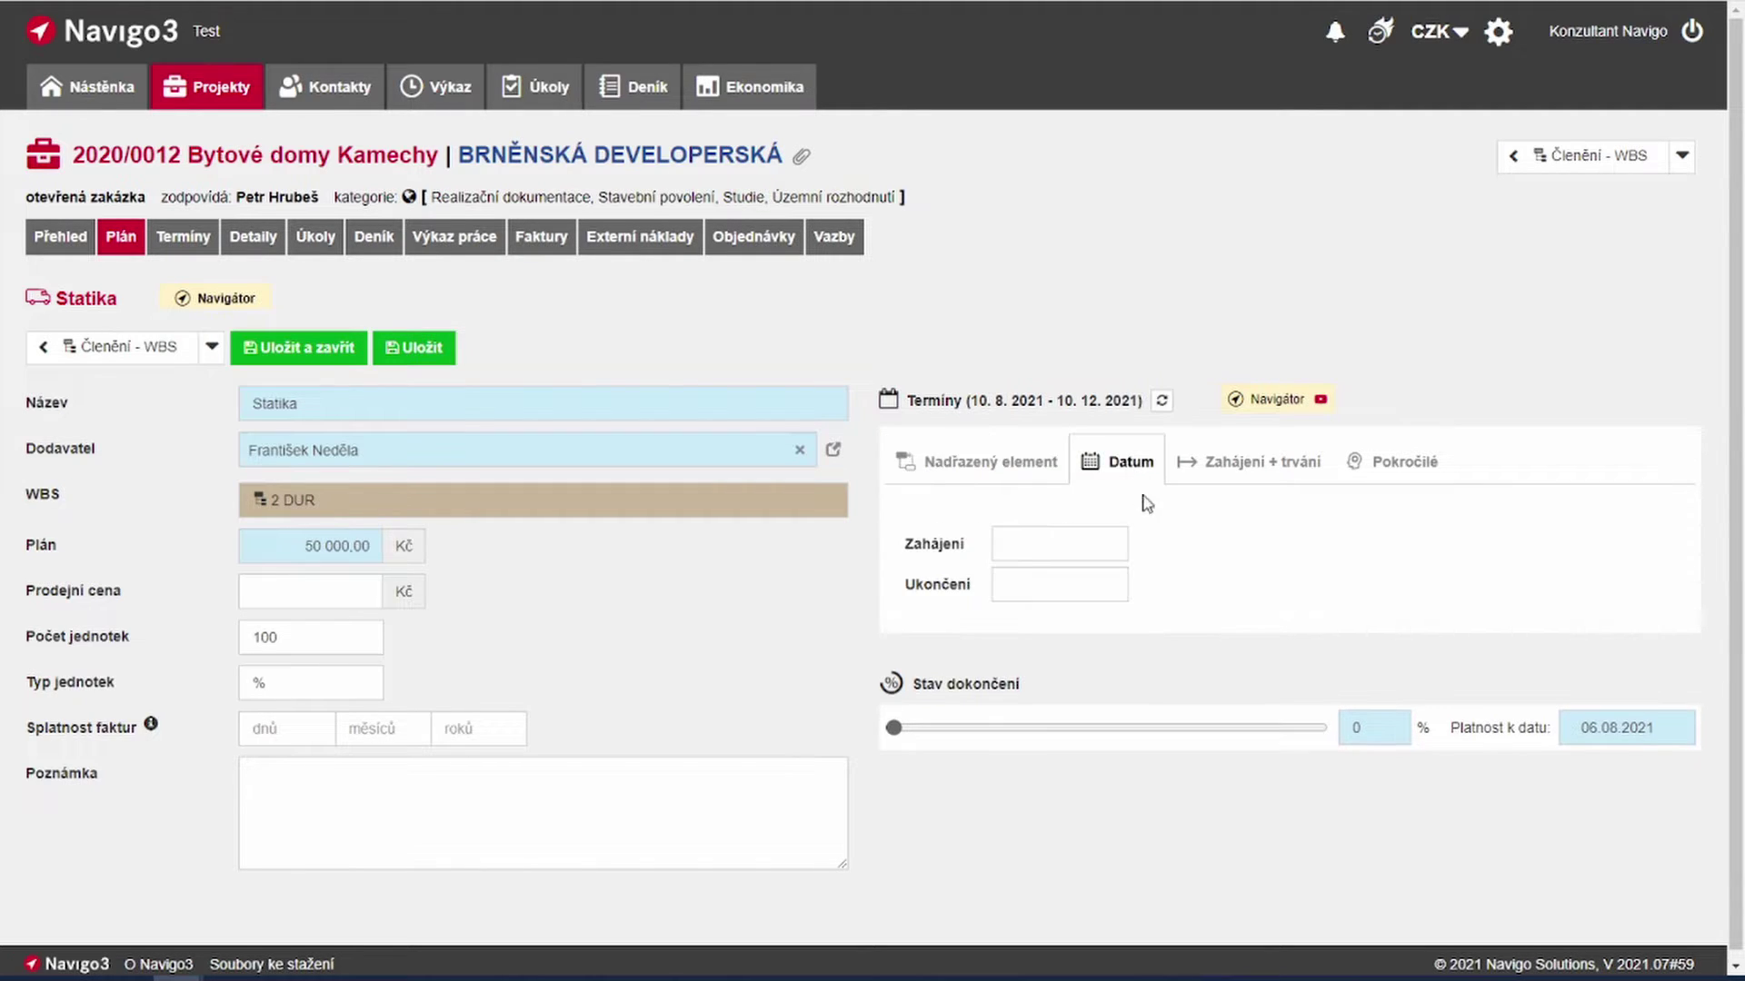
left_click(1083, 545)
left_click(1184, 683)
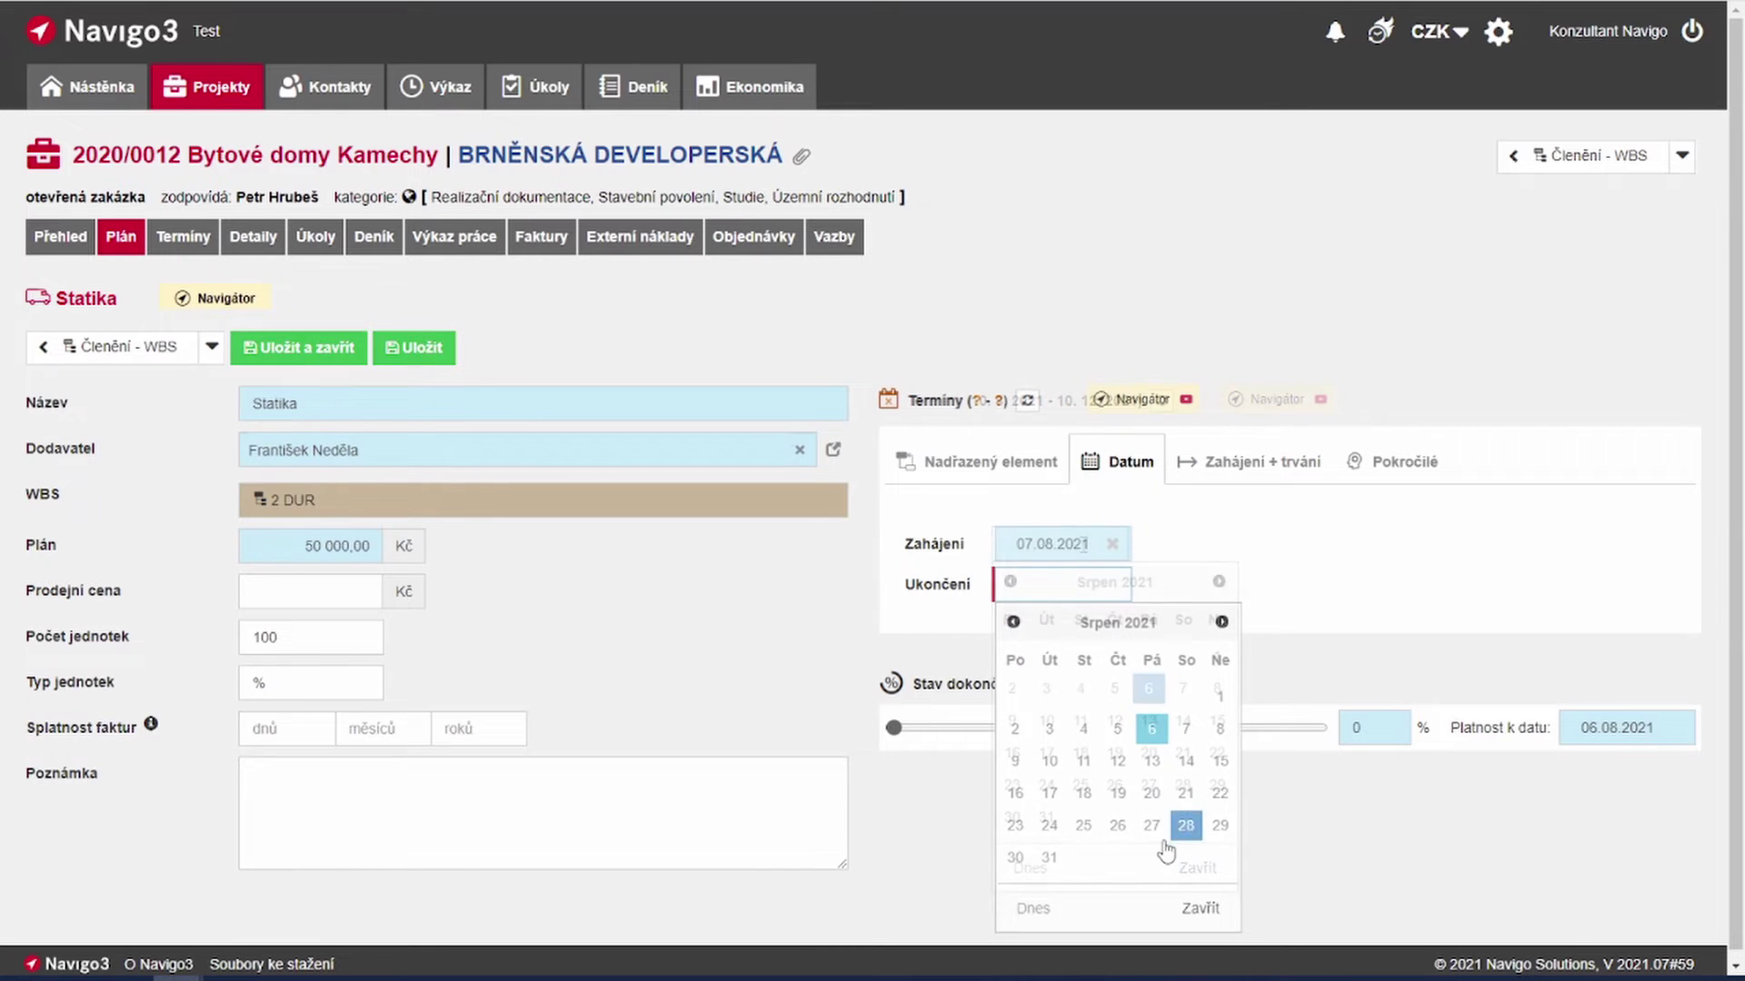
left_click(1051, 870)
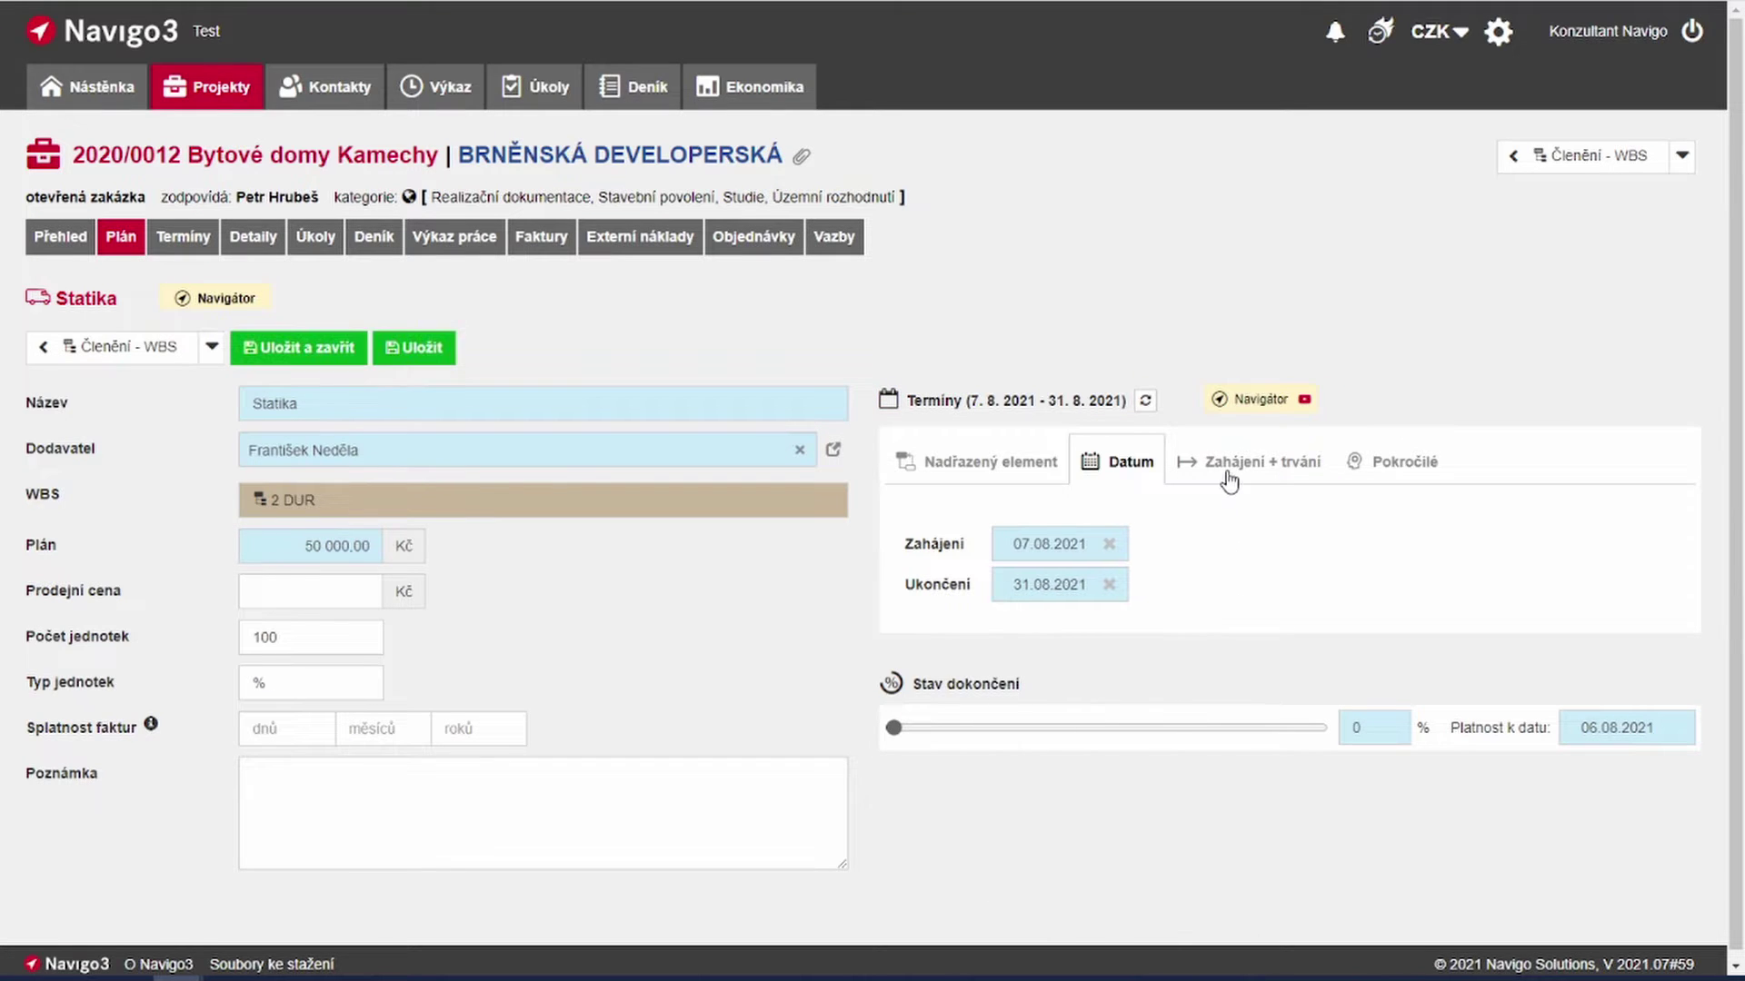
Step: Schedule Statika to start with 2 DUR for 30 days, then save and close it
left_click(1230, 479)
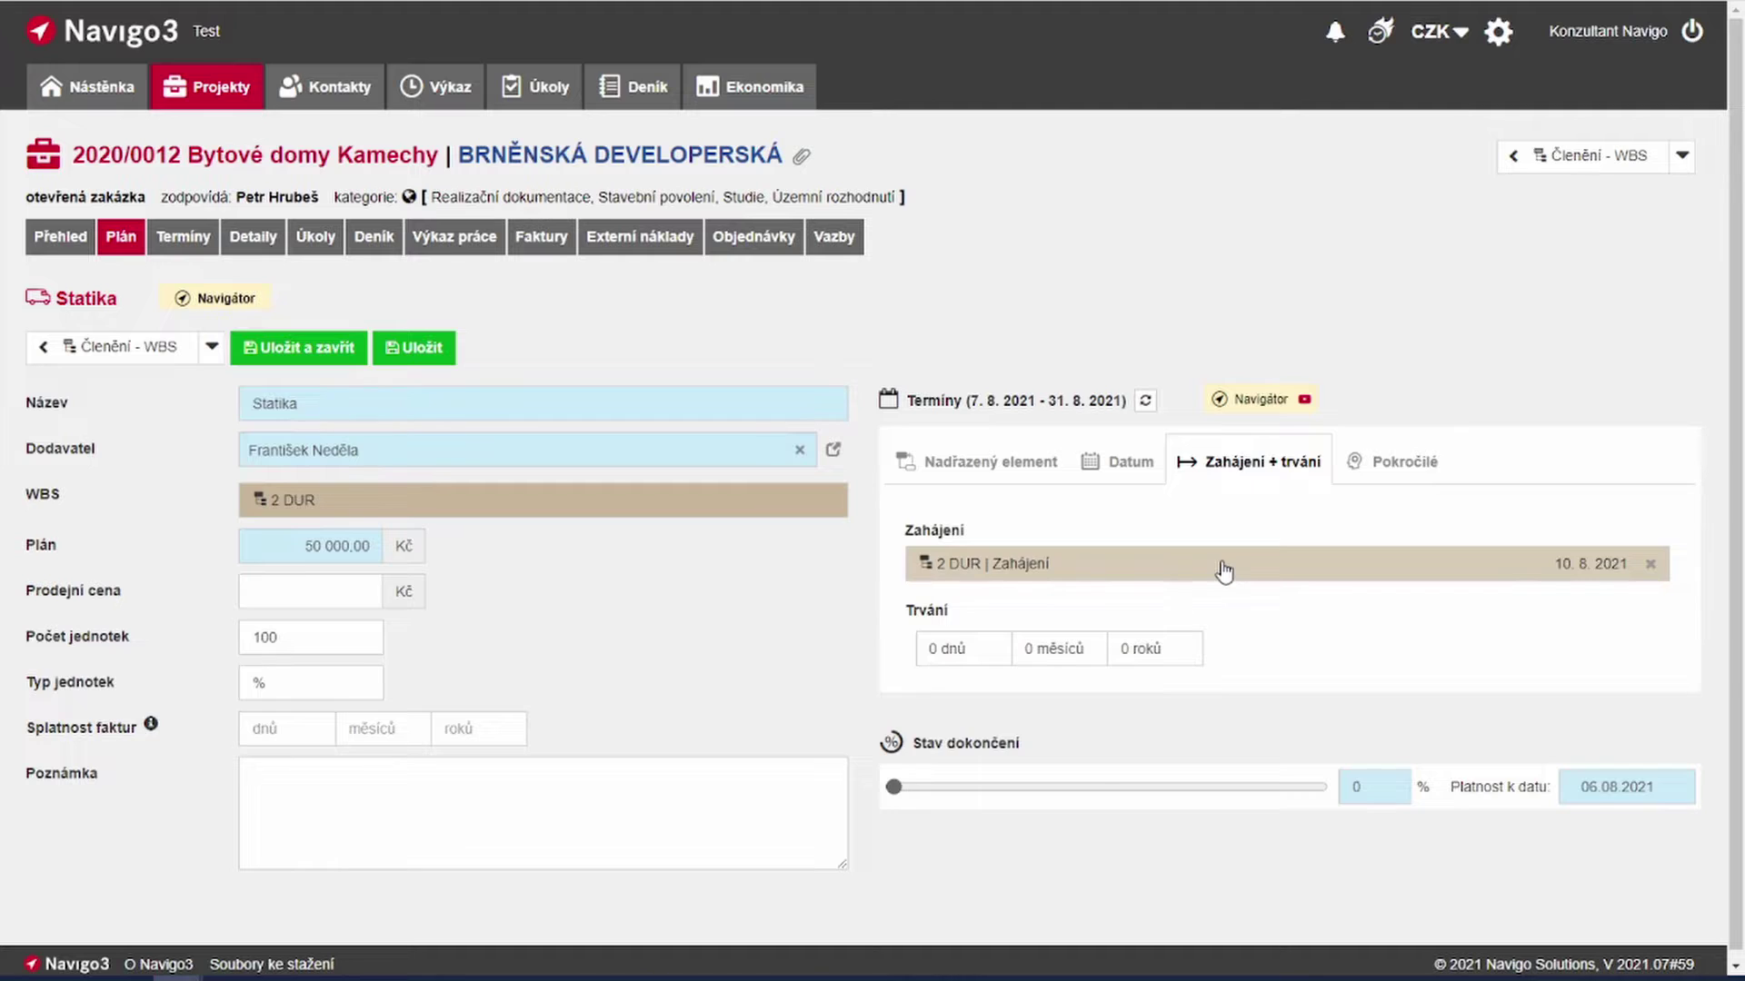
left_click(1224, 570)
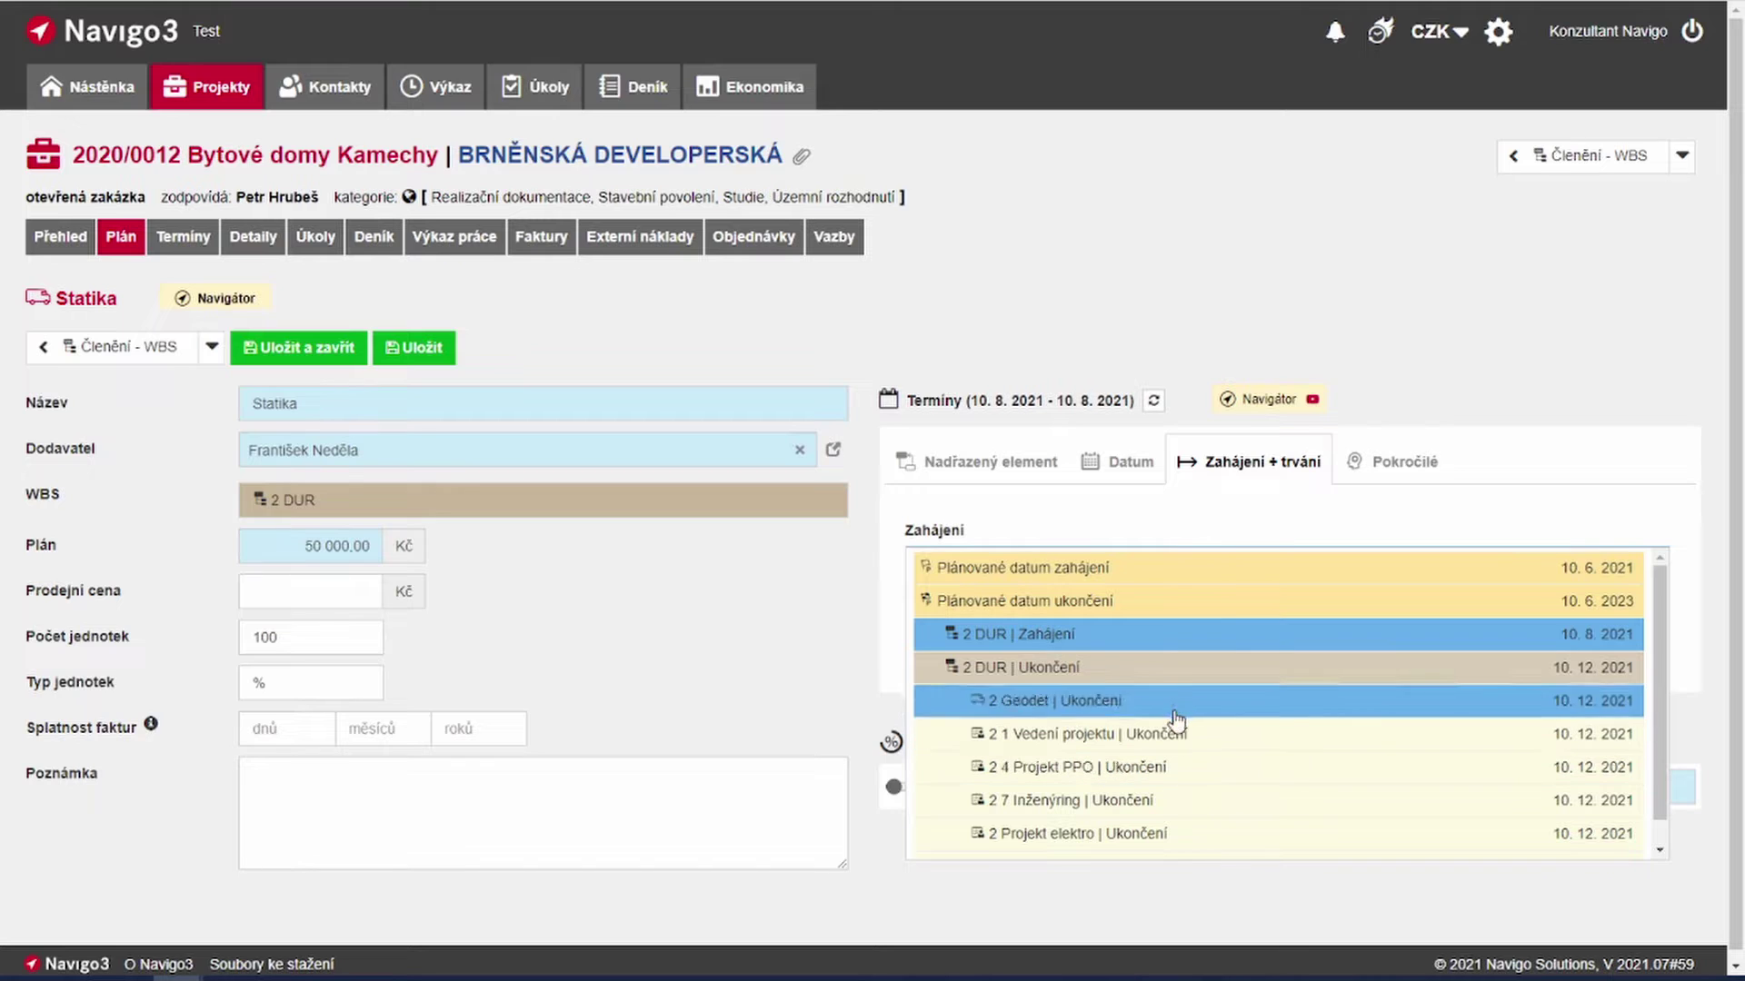
left_click(1151, 634)
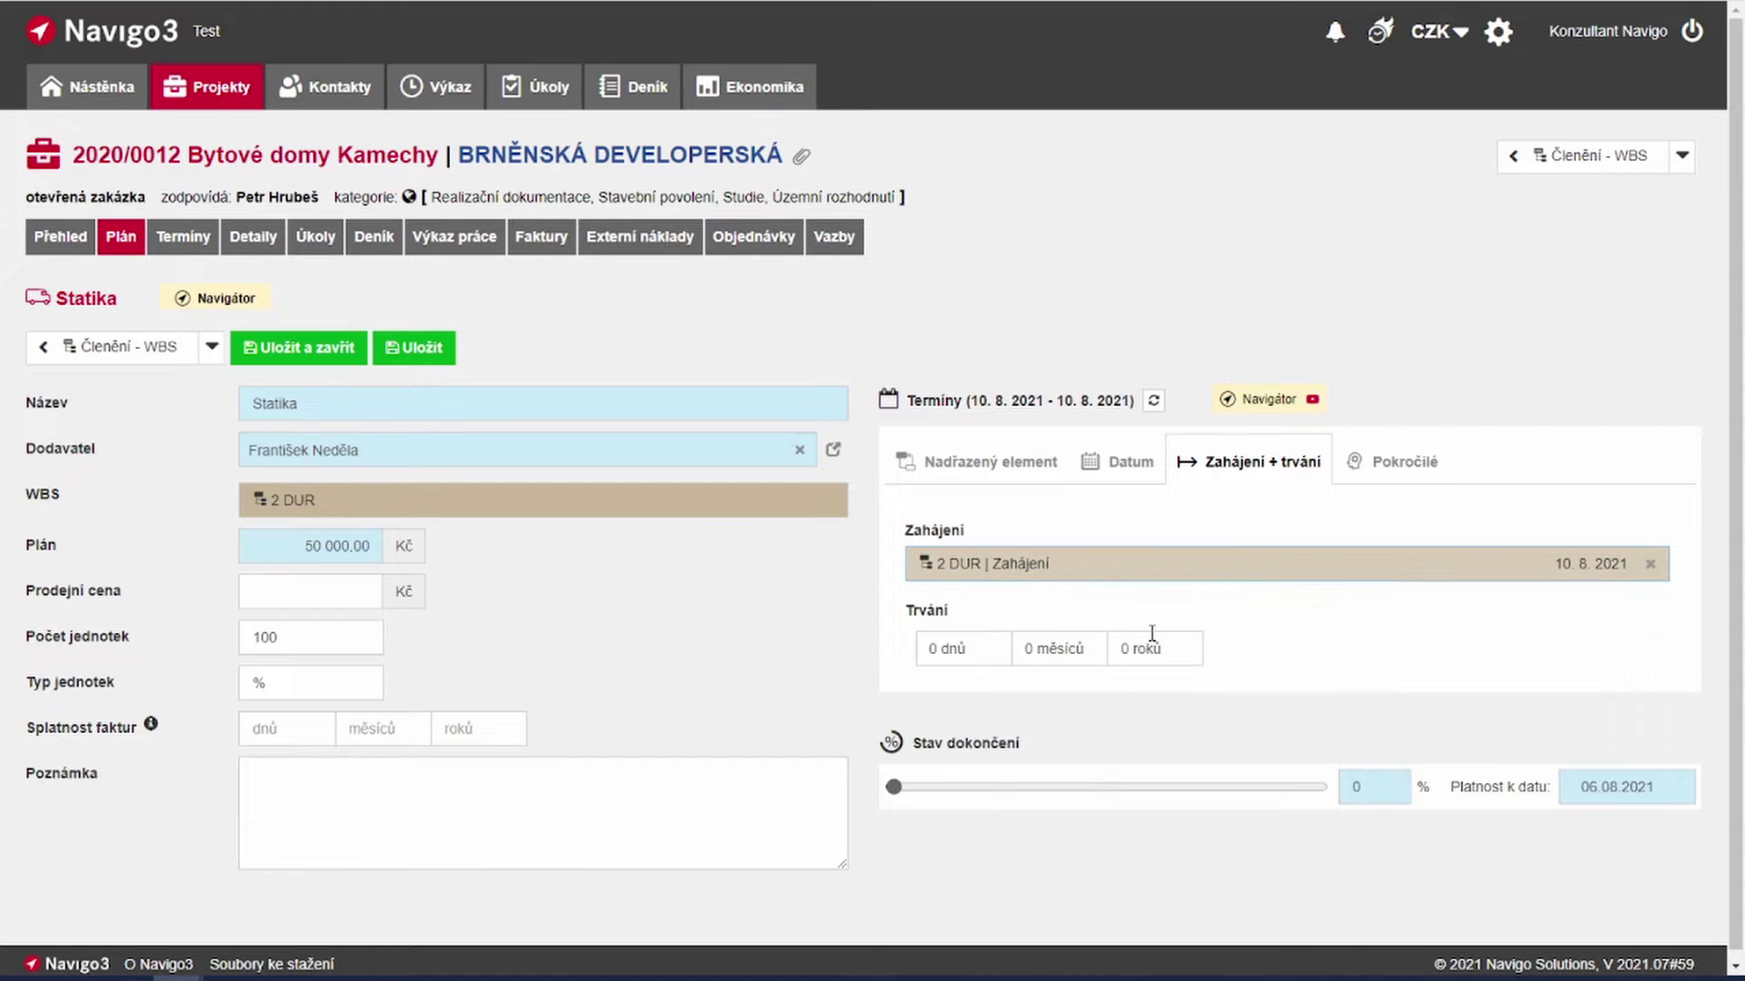
left_click(1002, 646)
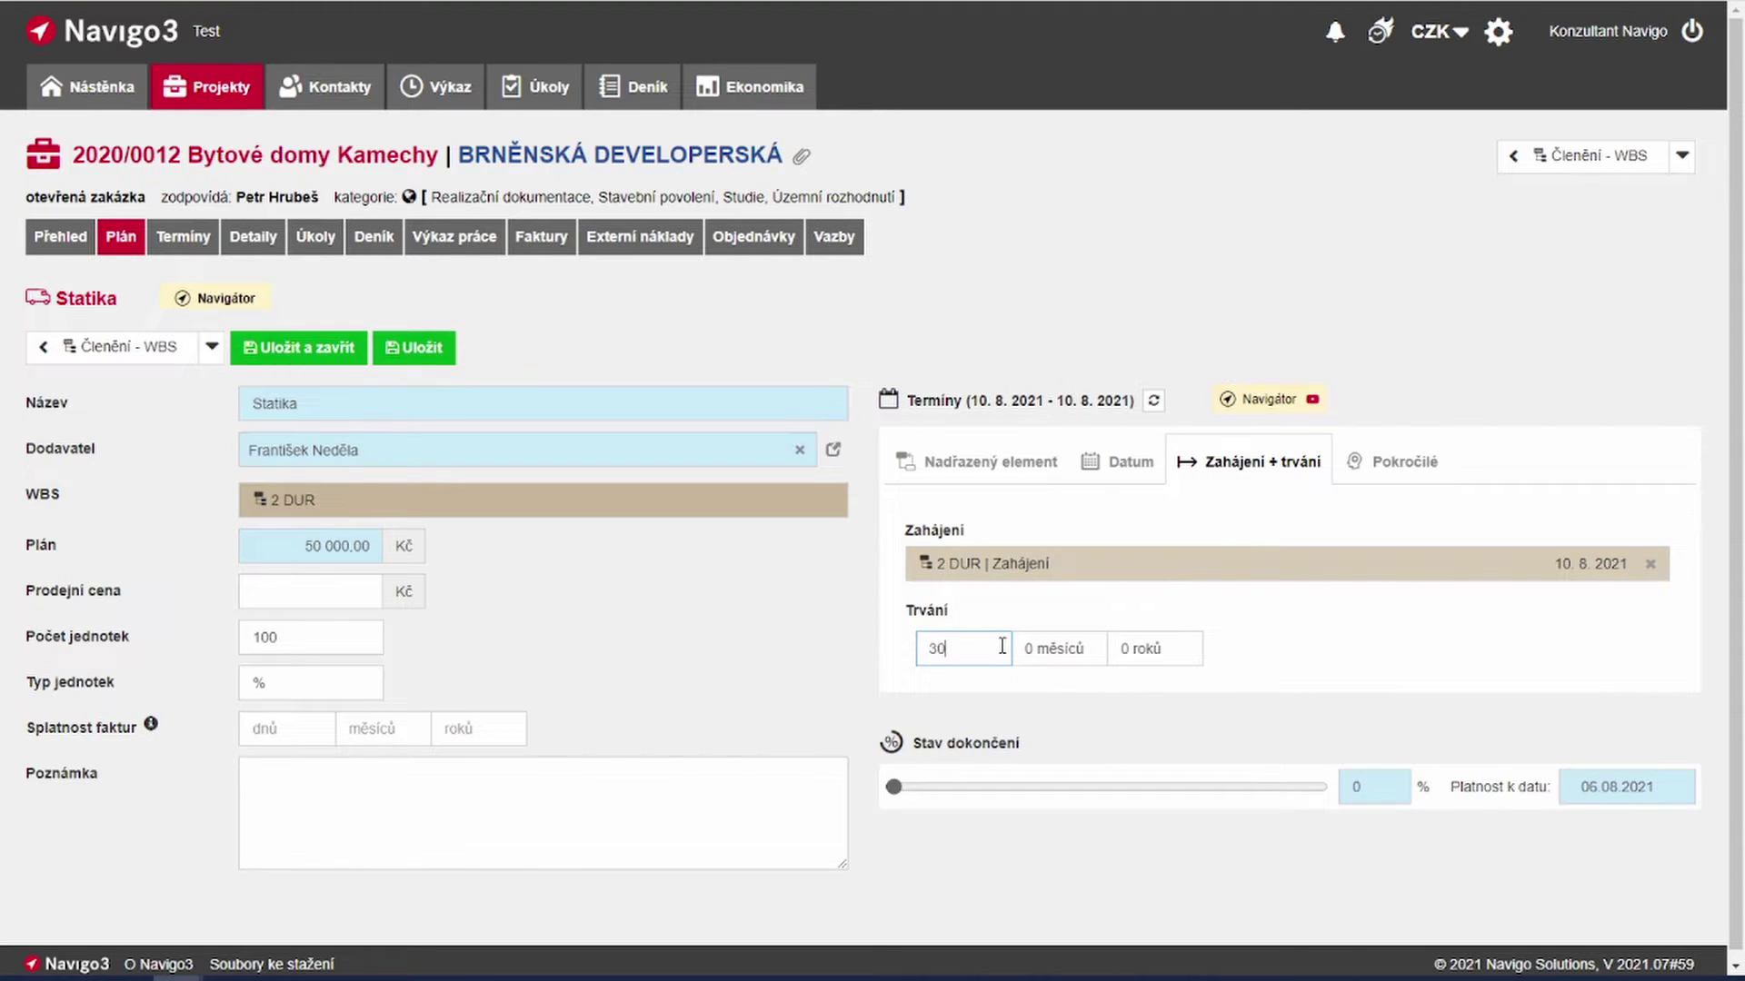
type("30")
left_click(1049, 625)
left_click(1414, 465)
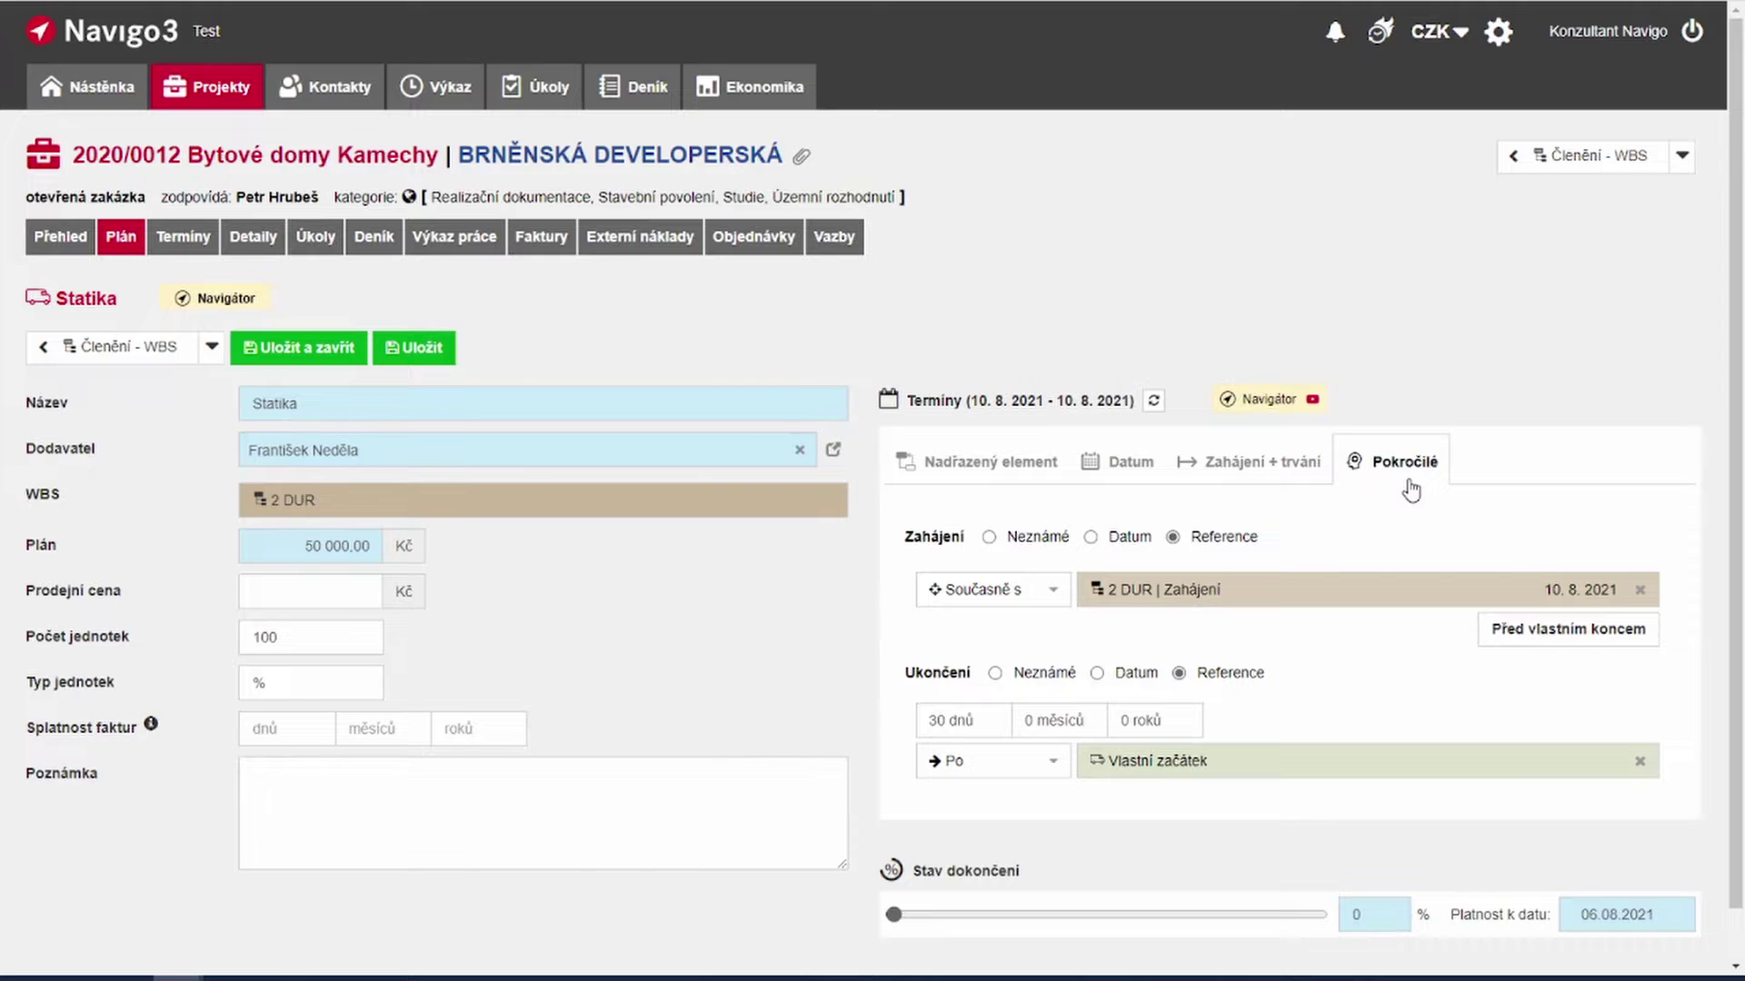
left_click(1242, 470)
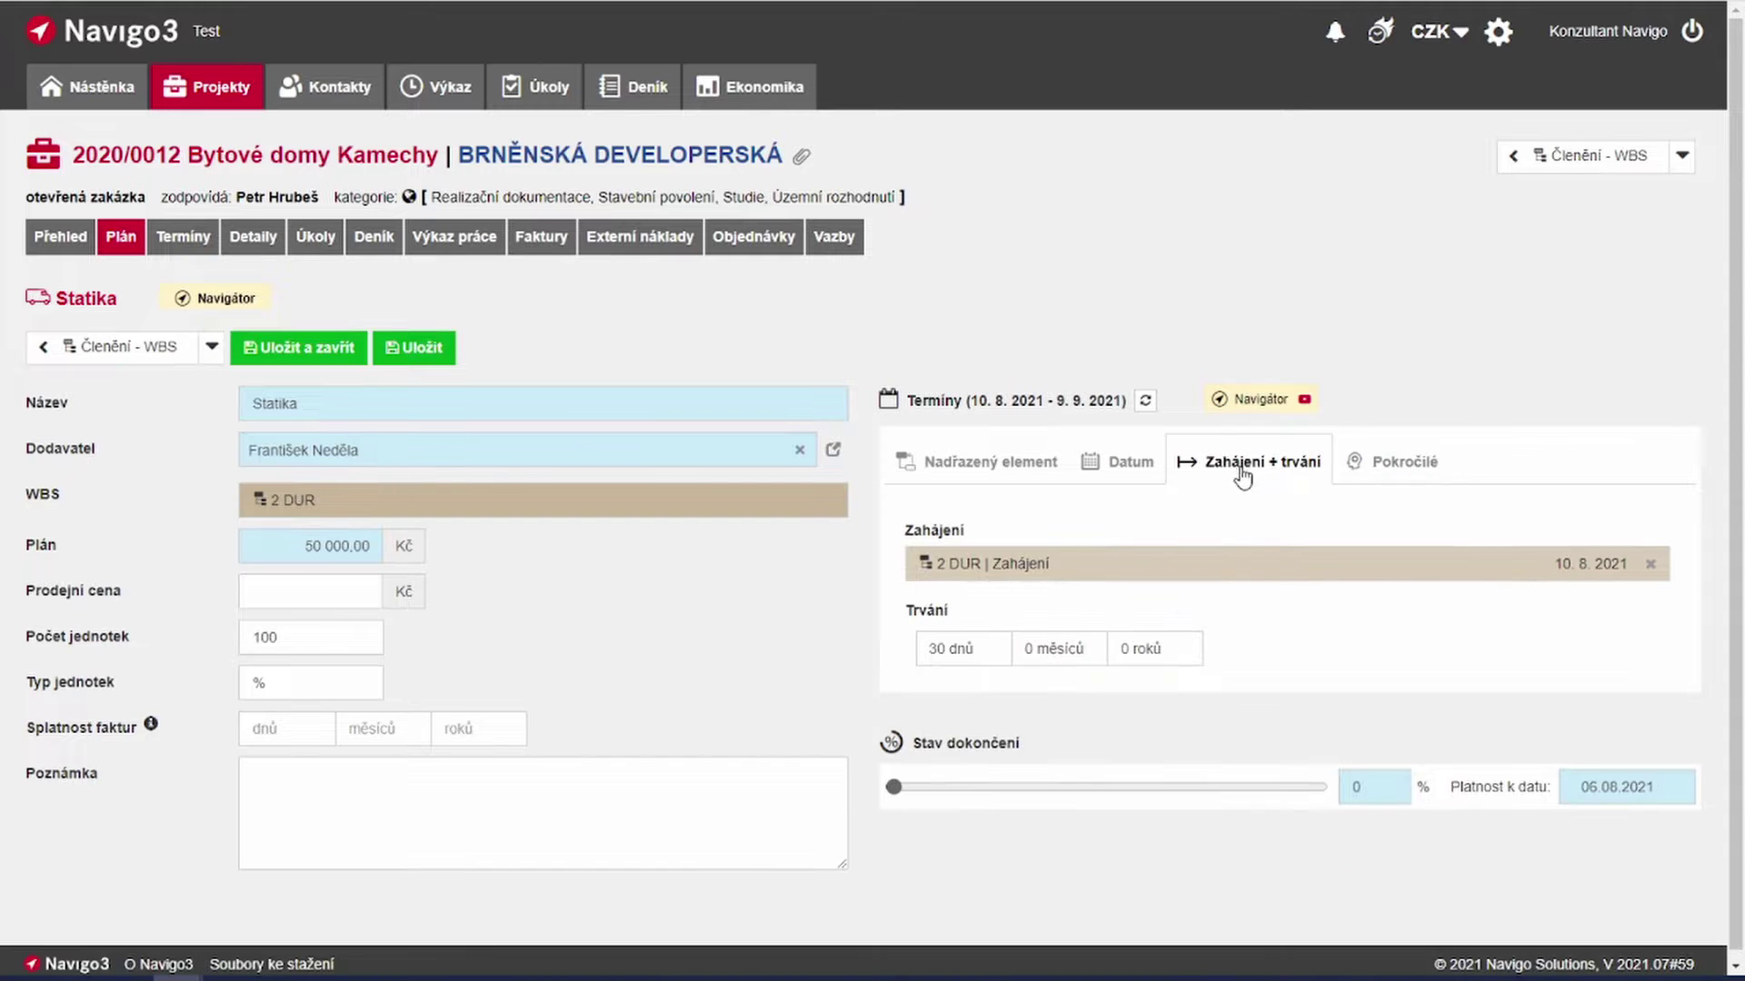
left_click(958, 648)
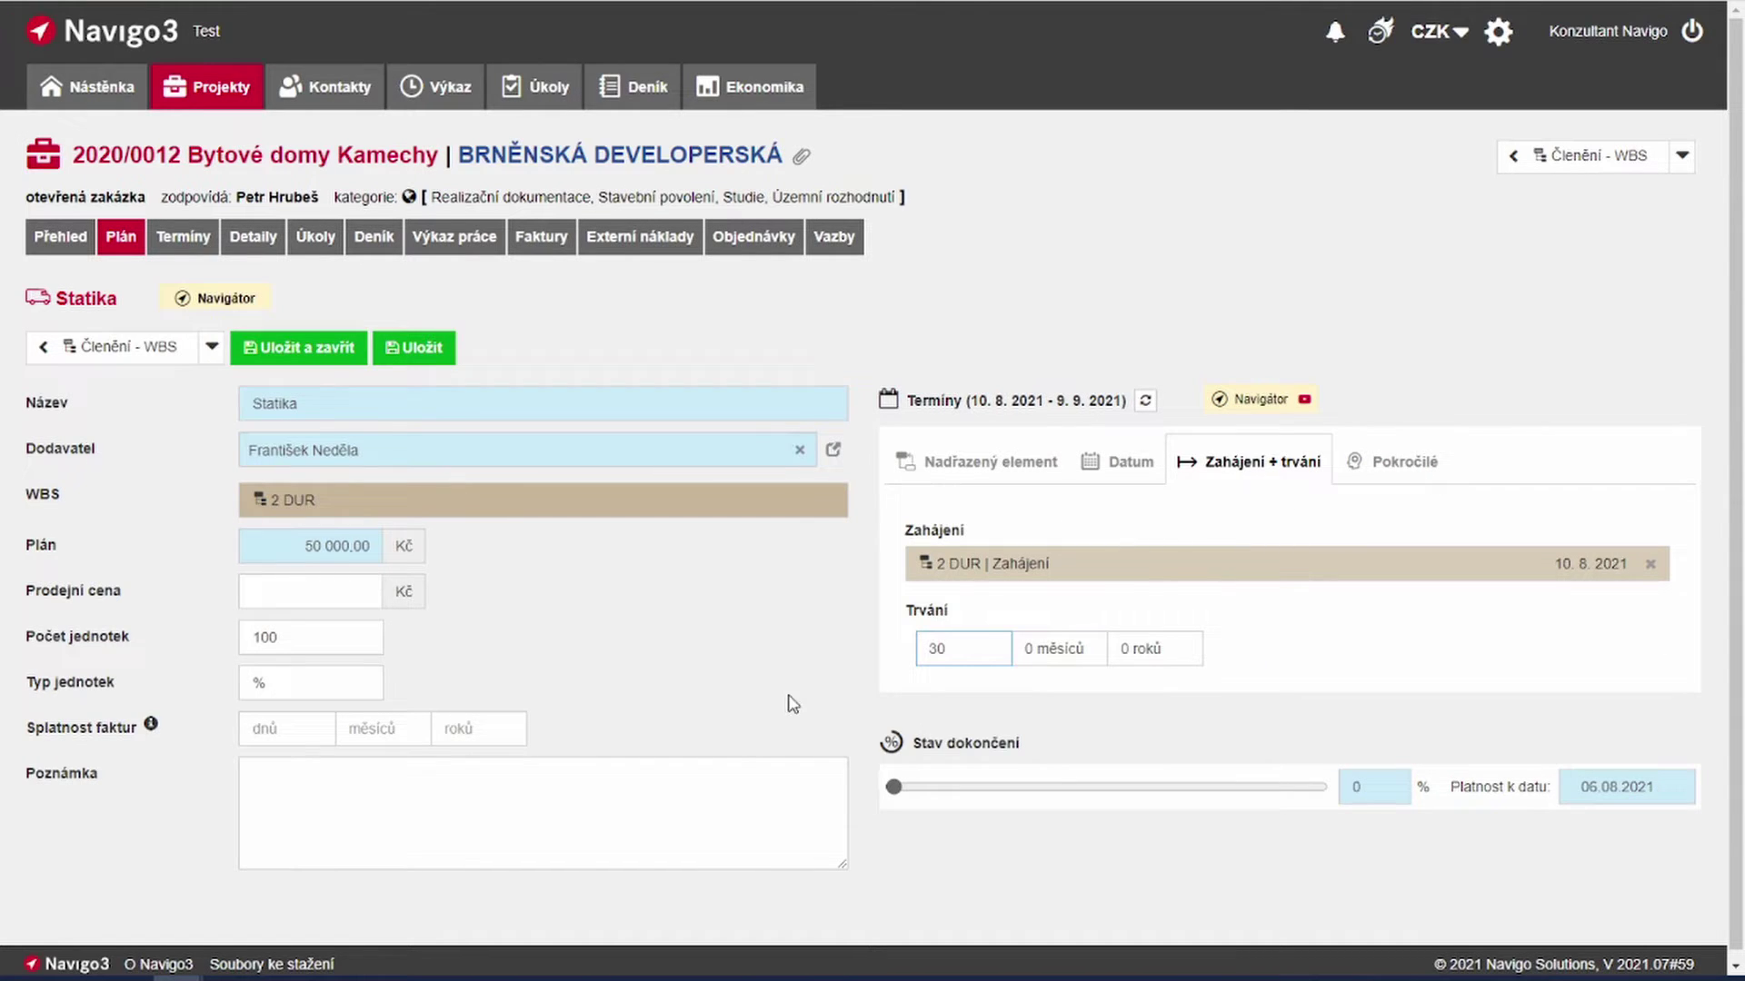
left_click(338, 361)
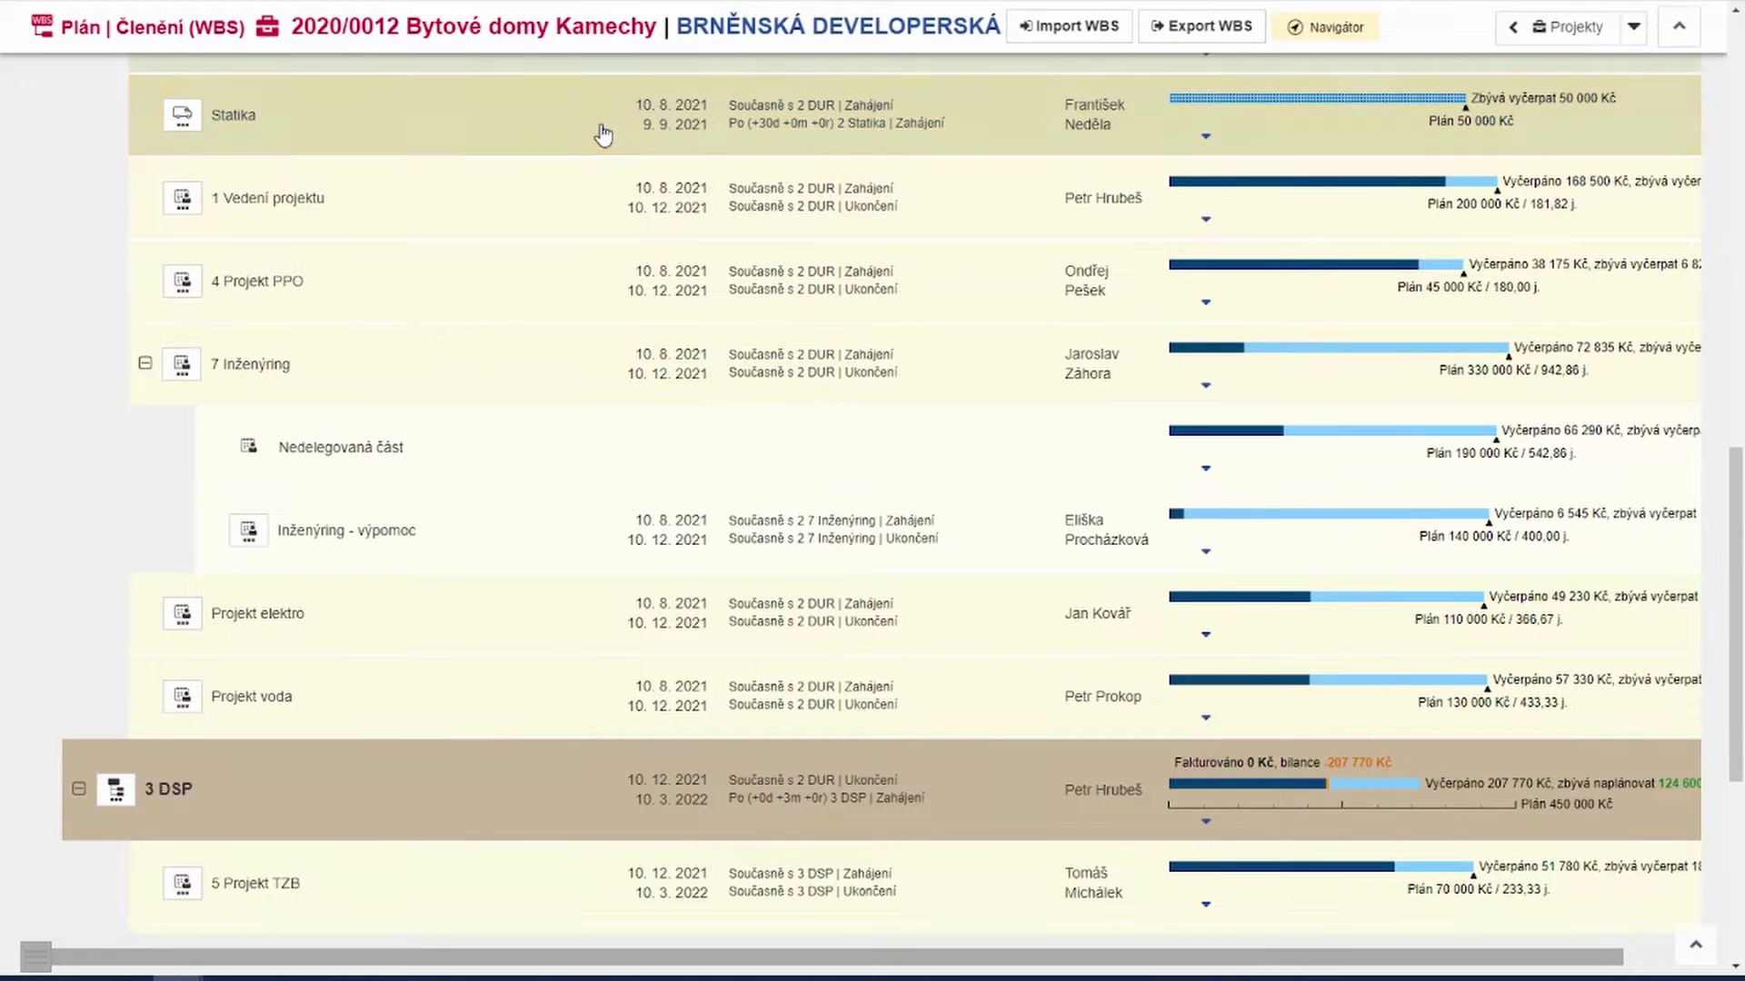
Step: Return to the Peníze tab of the project plan, showing 27 600 Kč left to plan
scroll(604, 137, "up", 3)
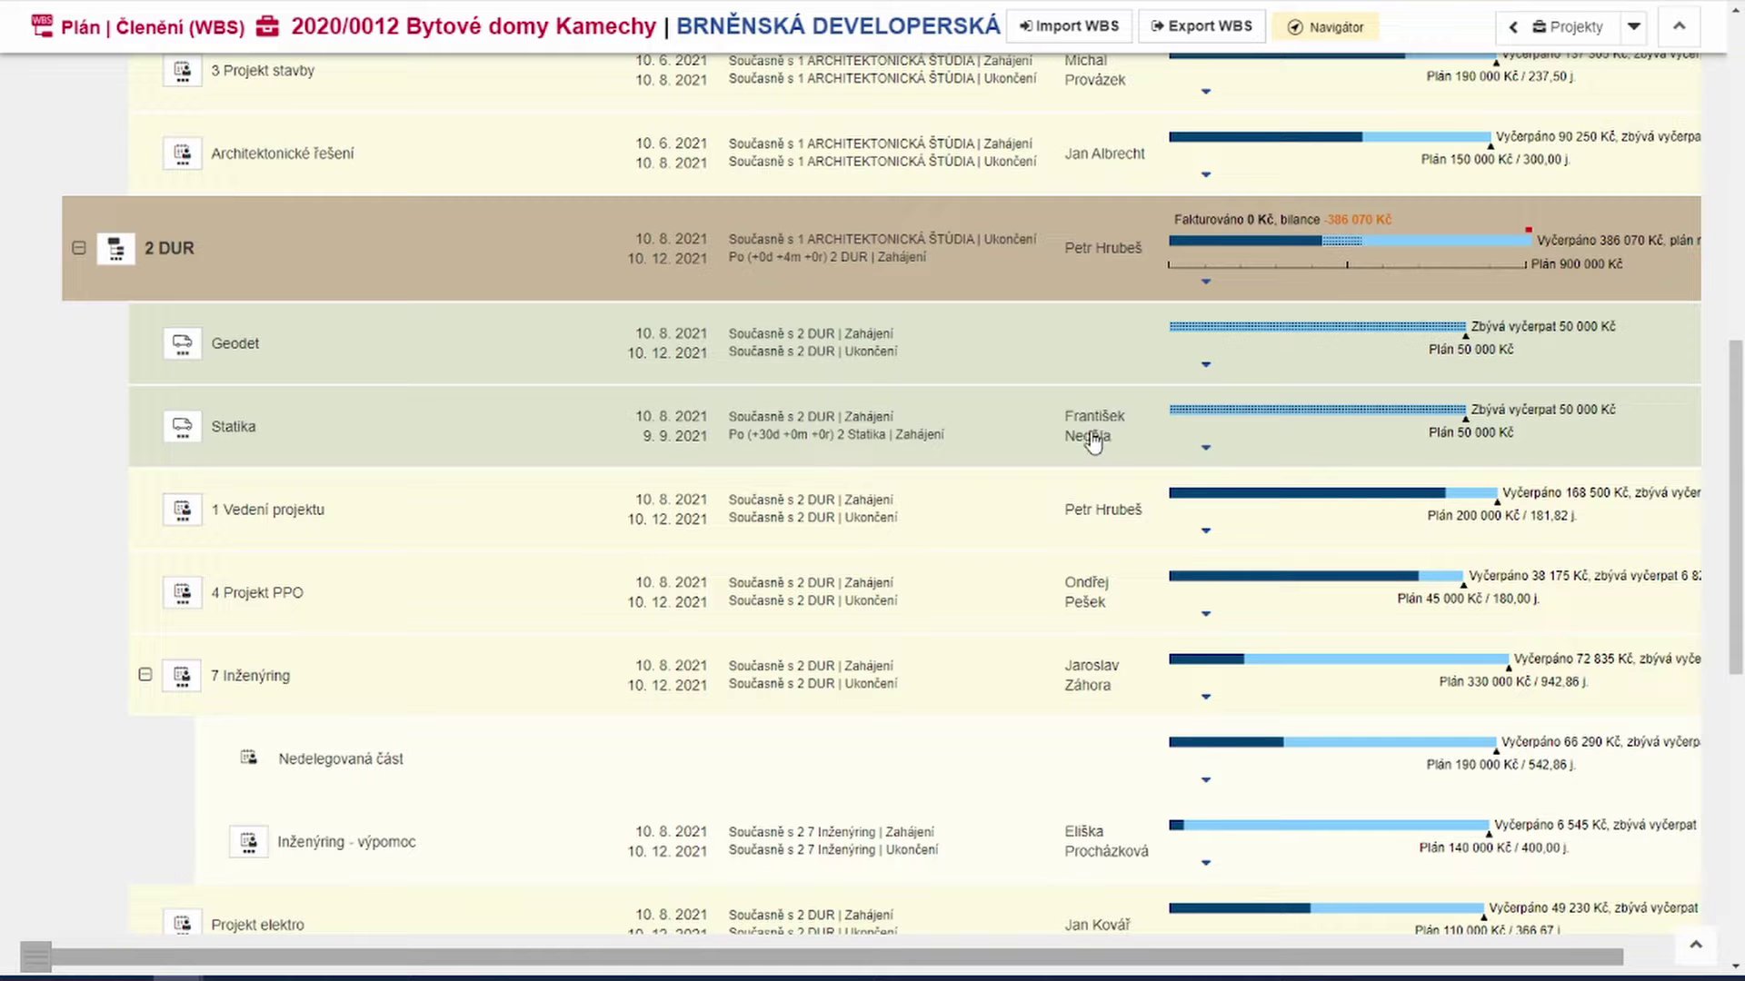
scroll(1039, 428, "up", 8)
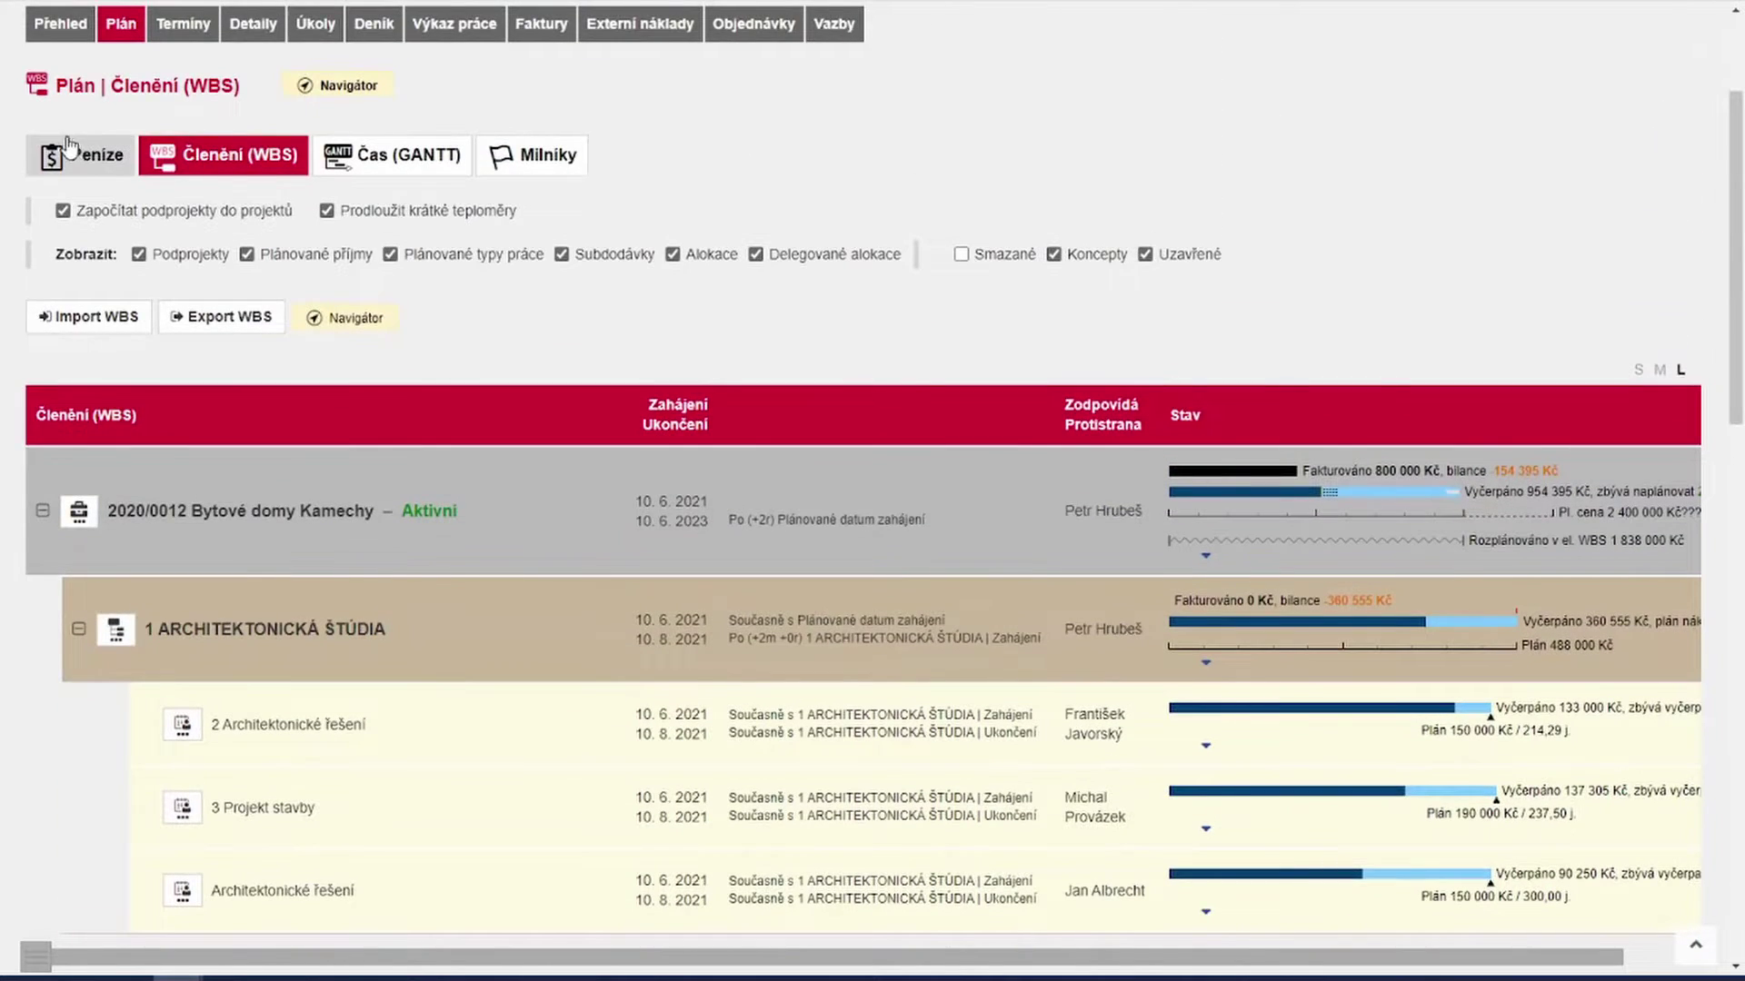
left_click(72, 157)
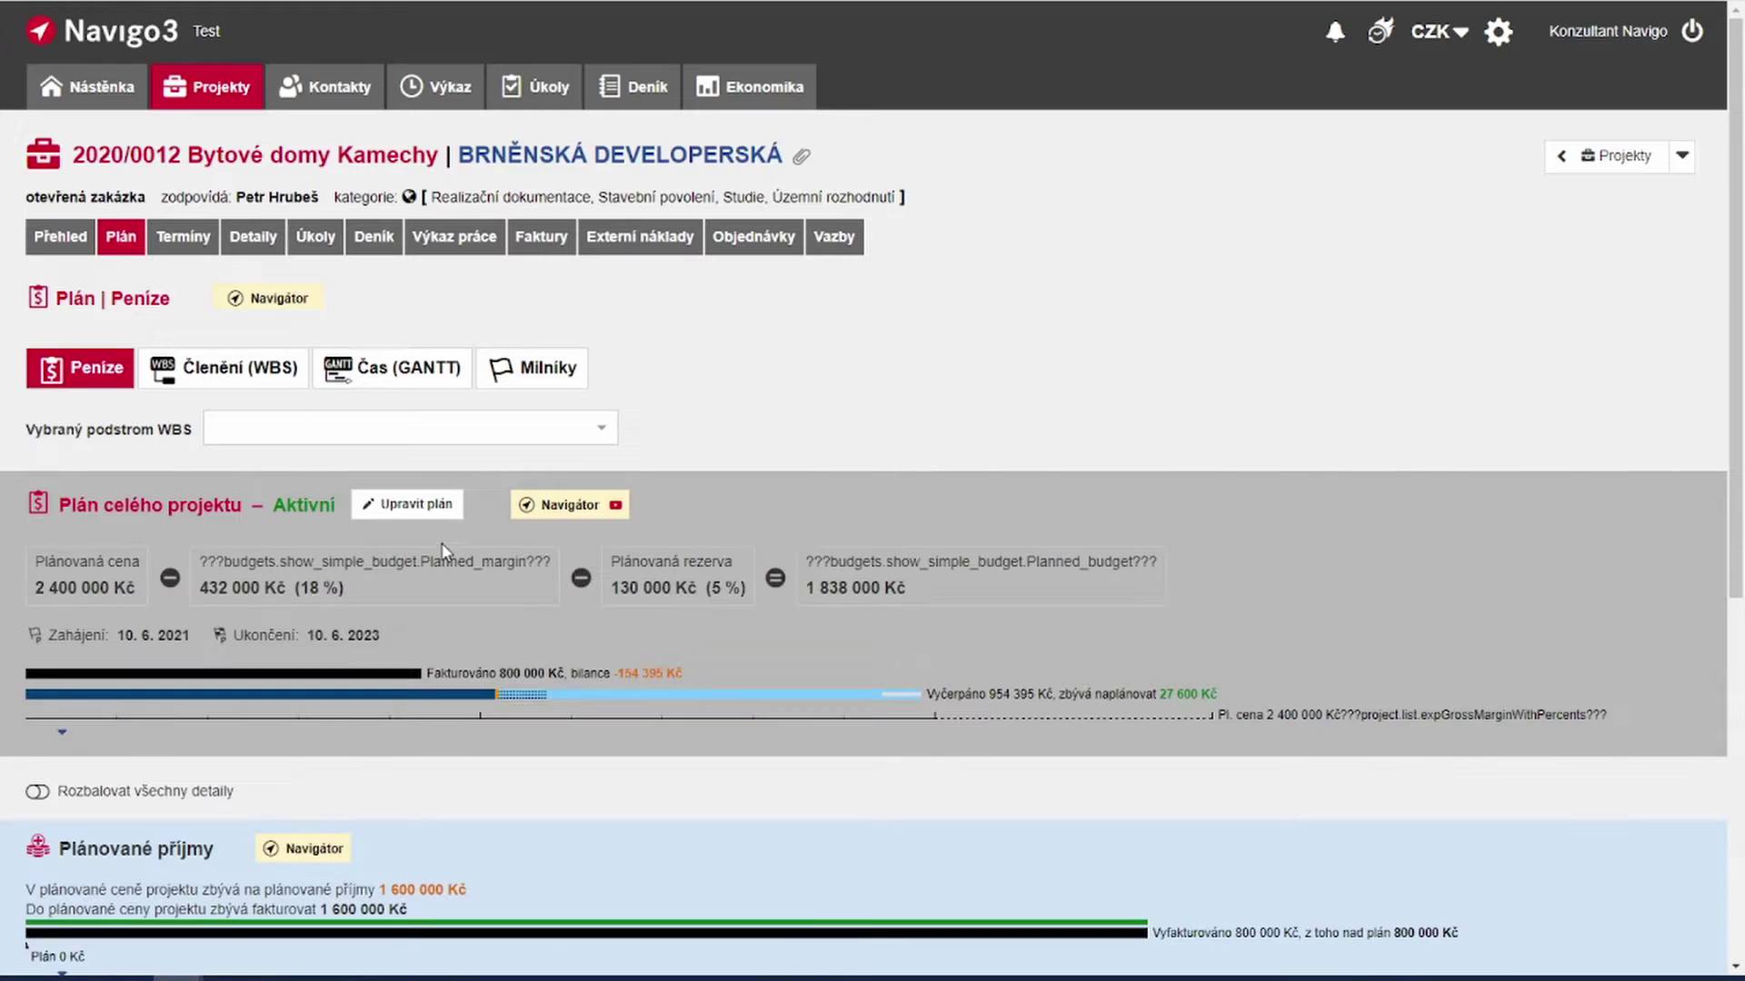
Step: Expand Plánované subdodávky details to list Geodet and Statika at 50 000 Kč each
scroll(445, 546, "down", 7)
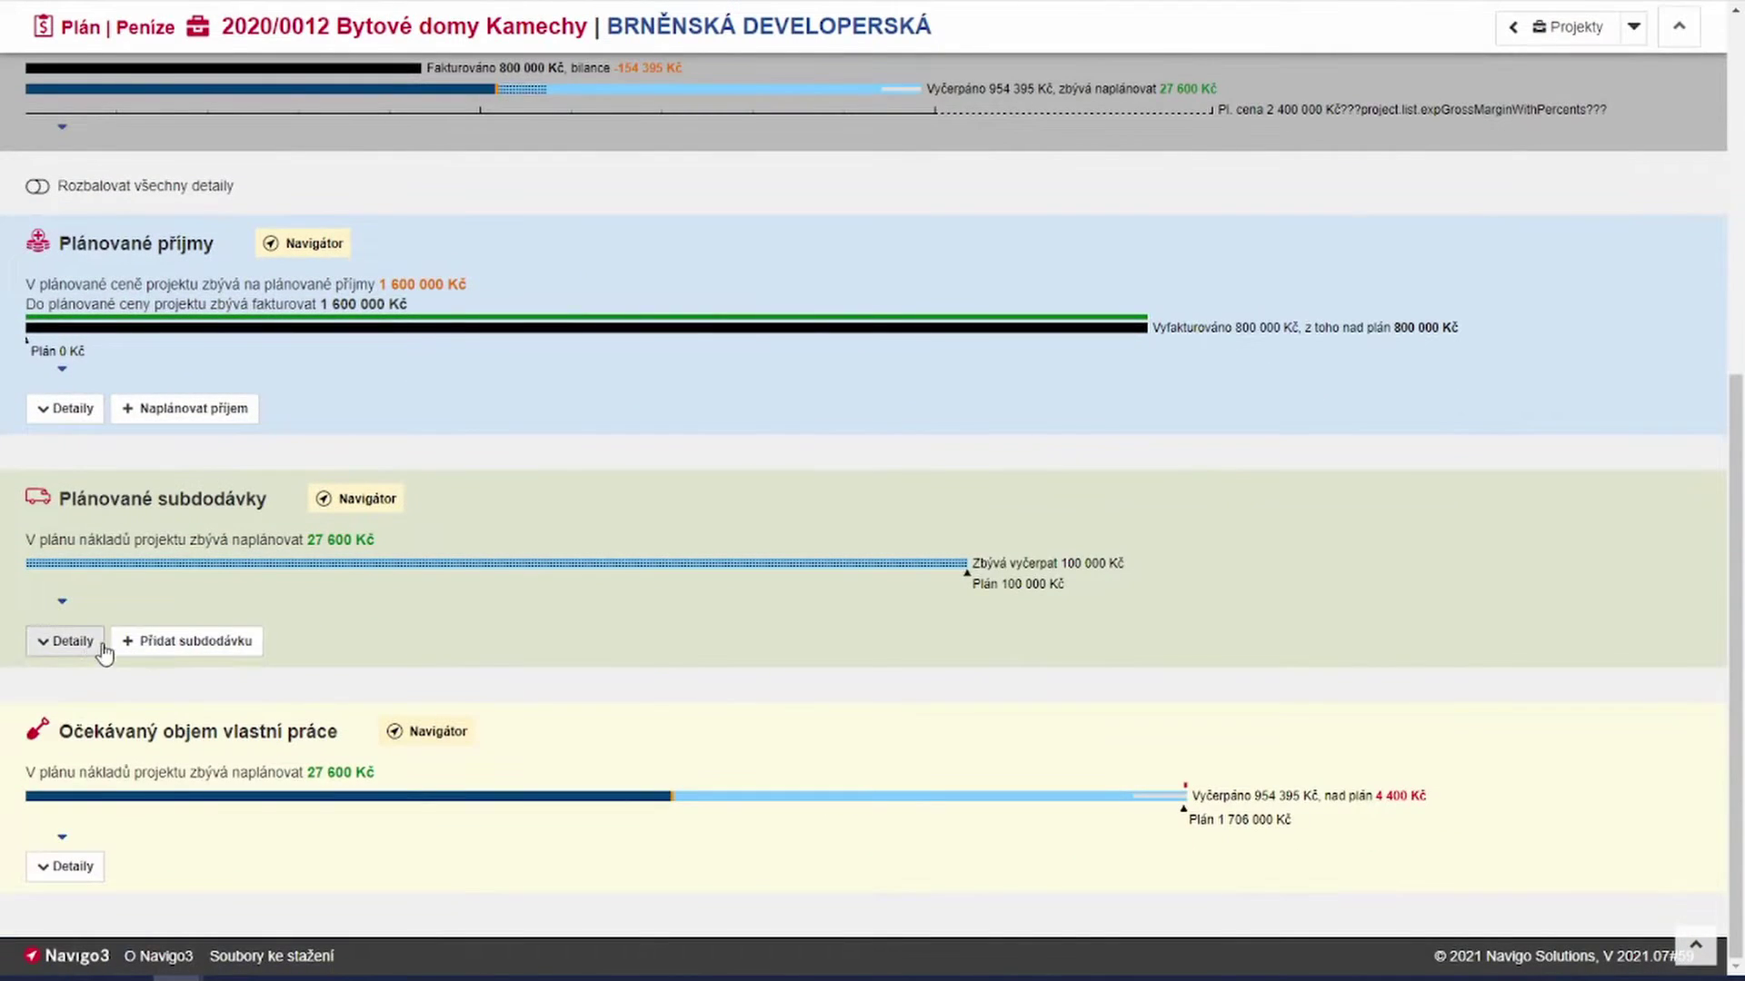
left_click(82, 642)
scroll(485, 647, "down", 4)
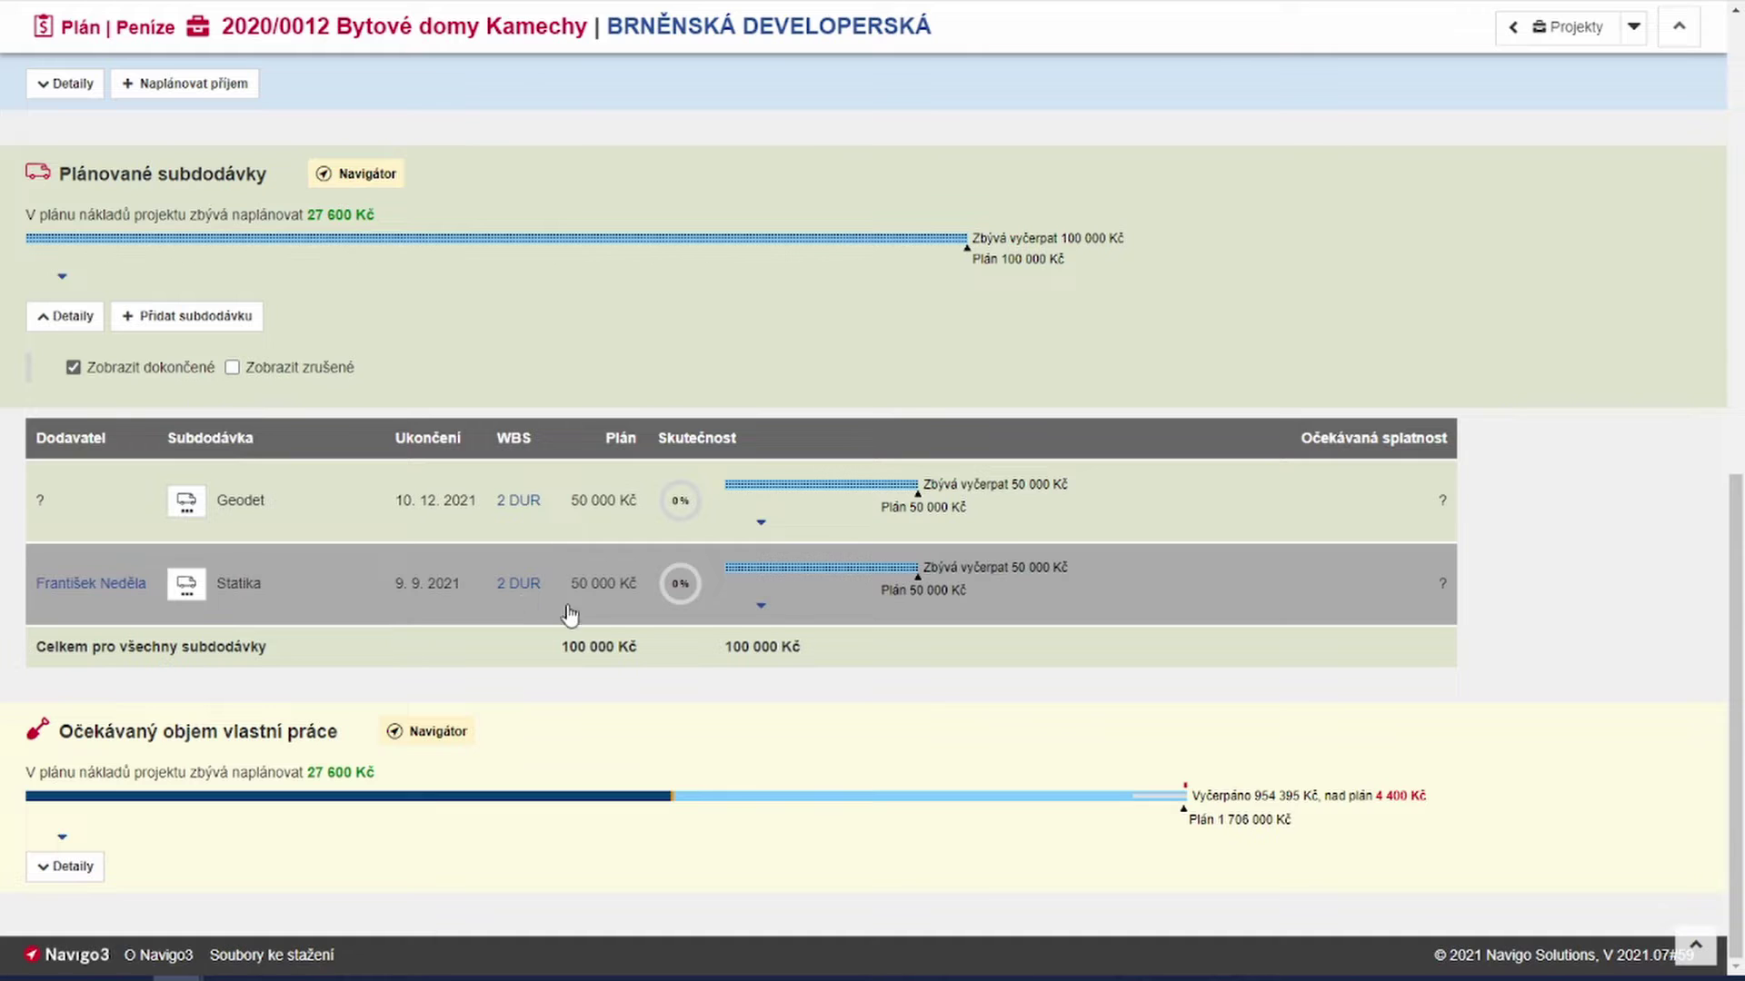
mouse_move(797, 578)
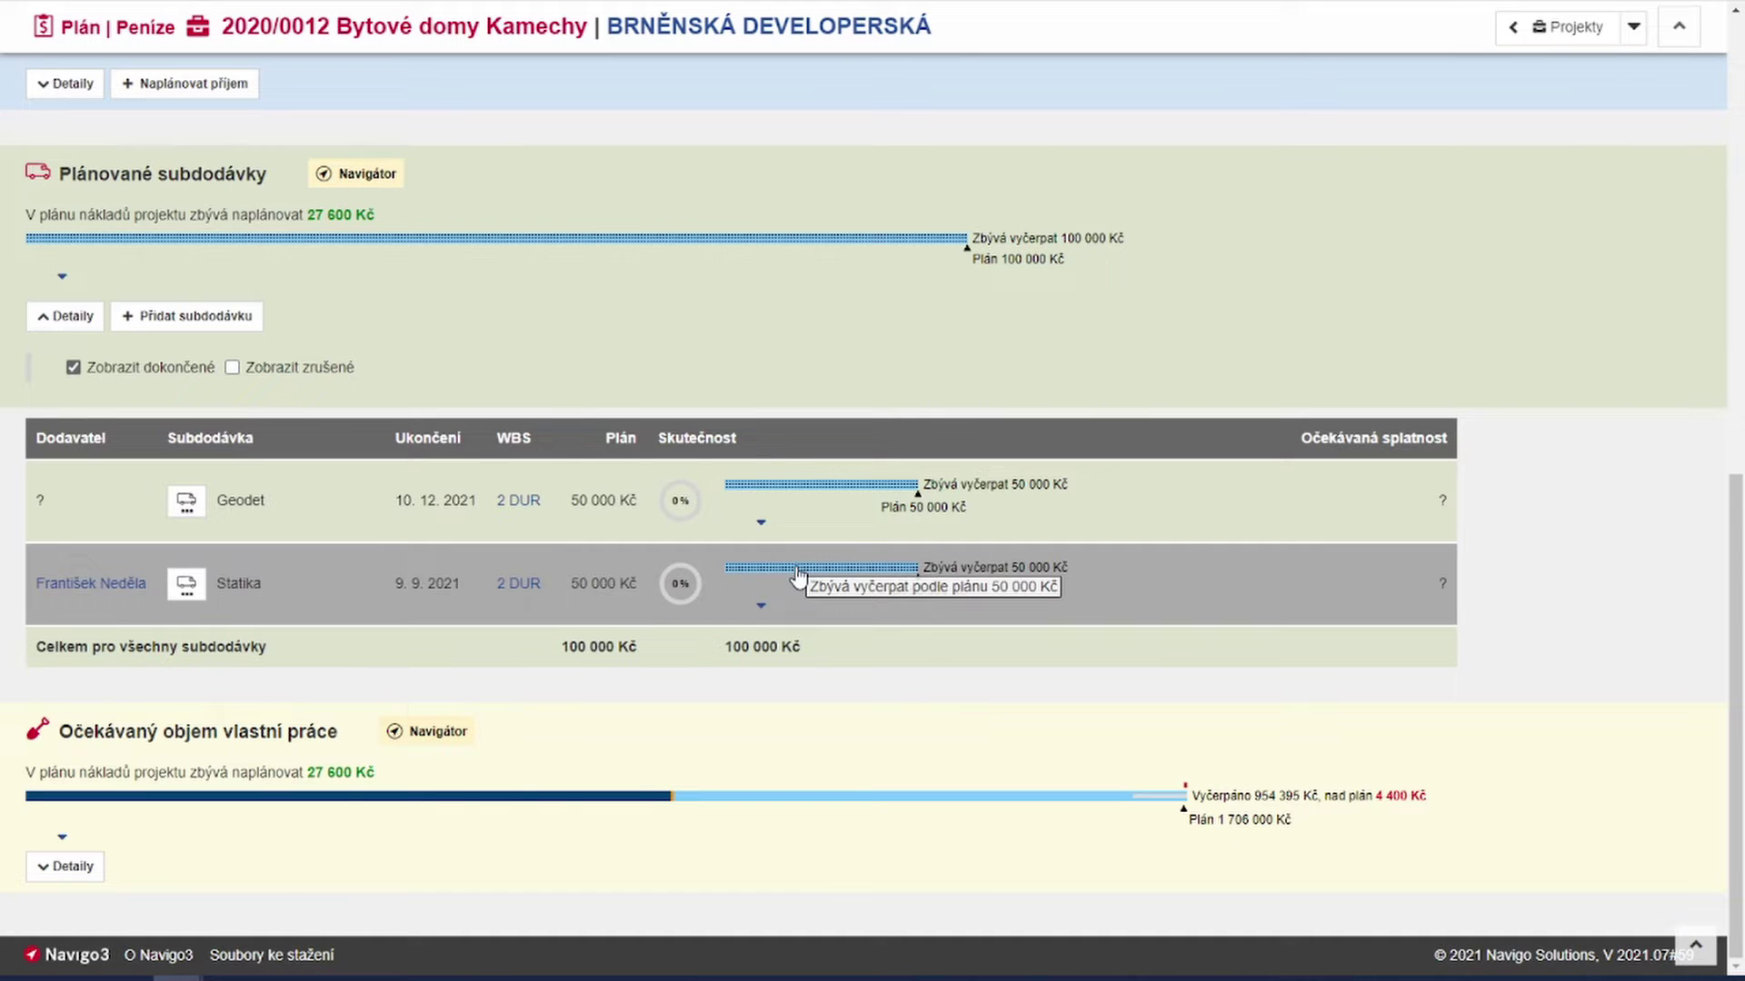
scroll(798, 578, "up", 10)
Step: Go to Ekonomika > Přijaté faktury and start a new received invoice
scroll(796, 575, "up", 2)
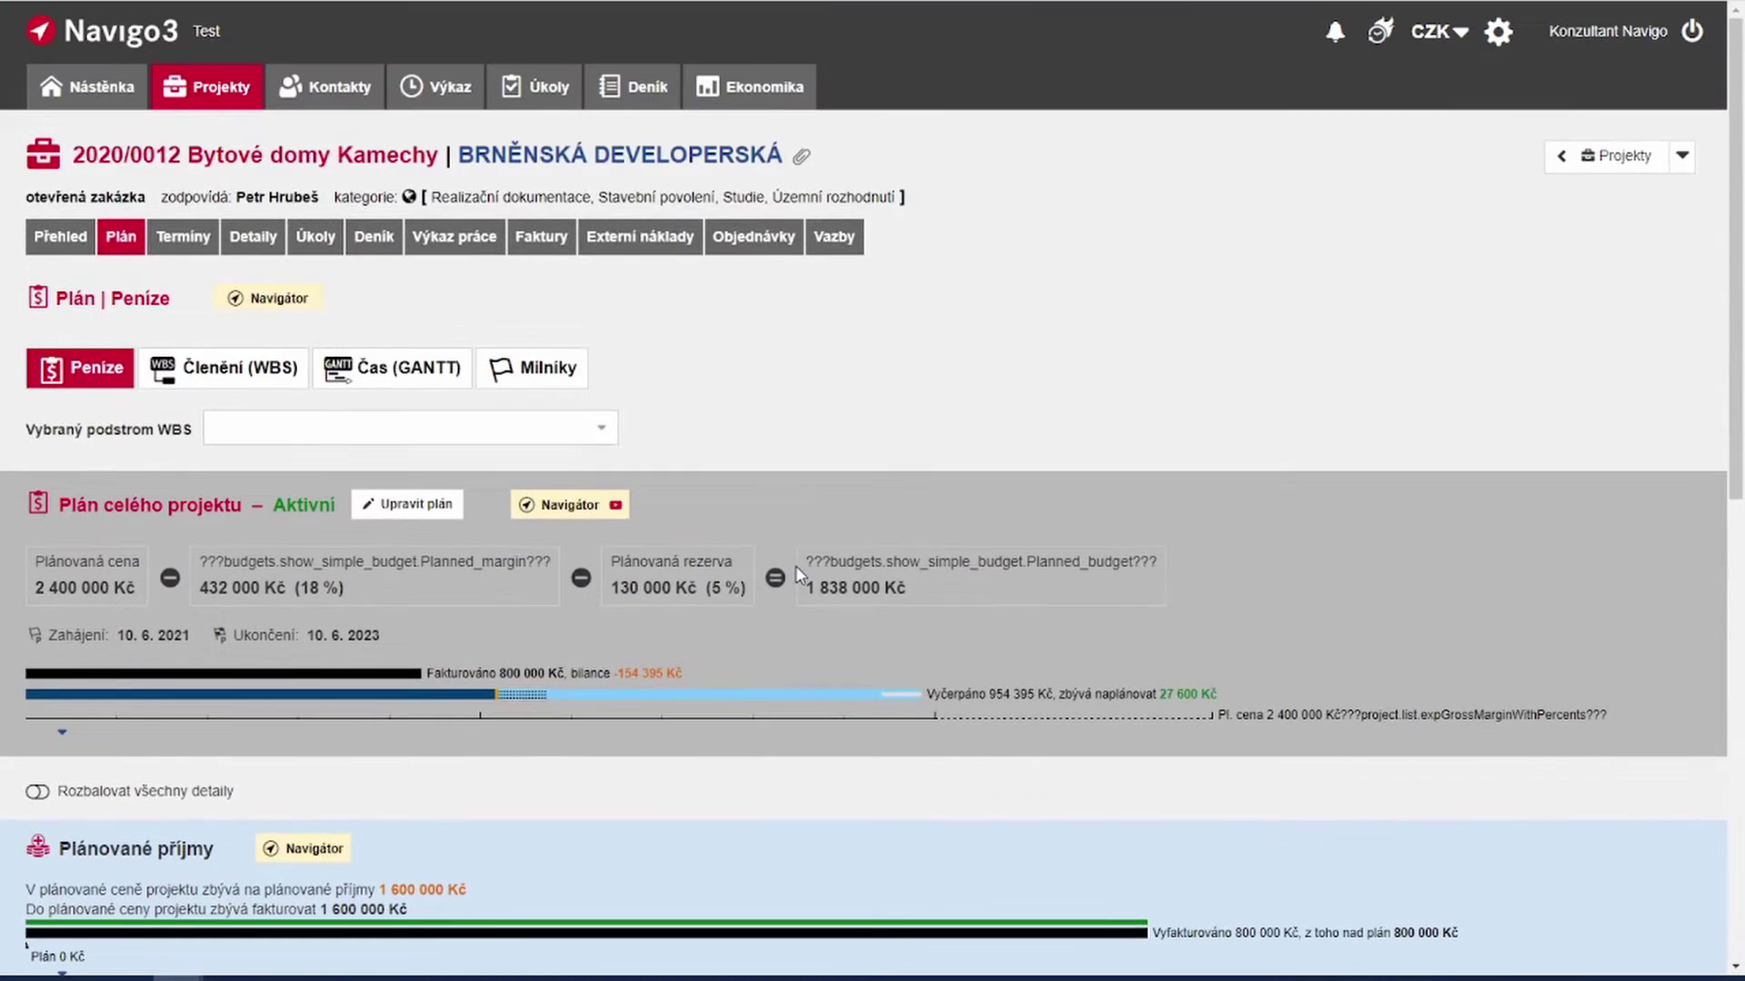
left_click(779, 81)
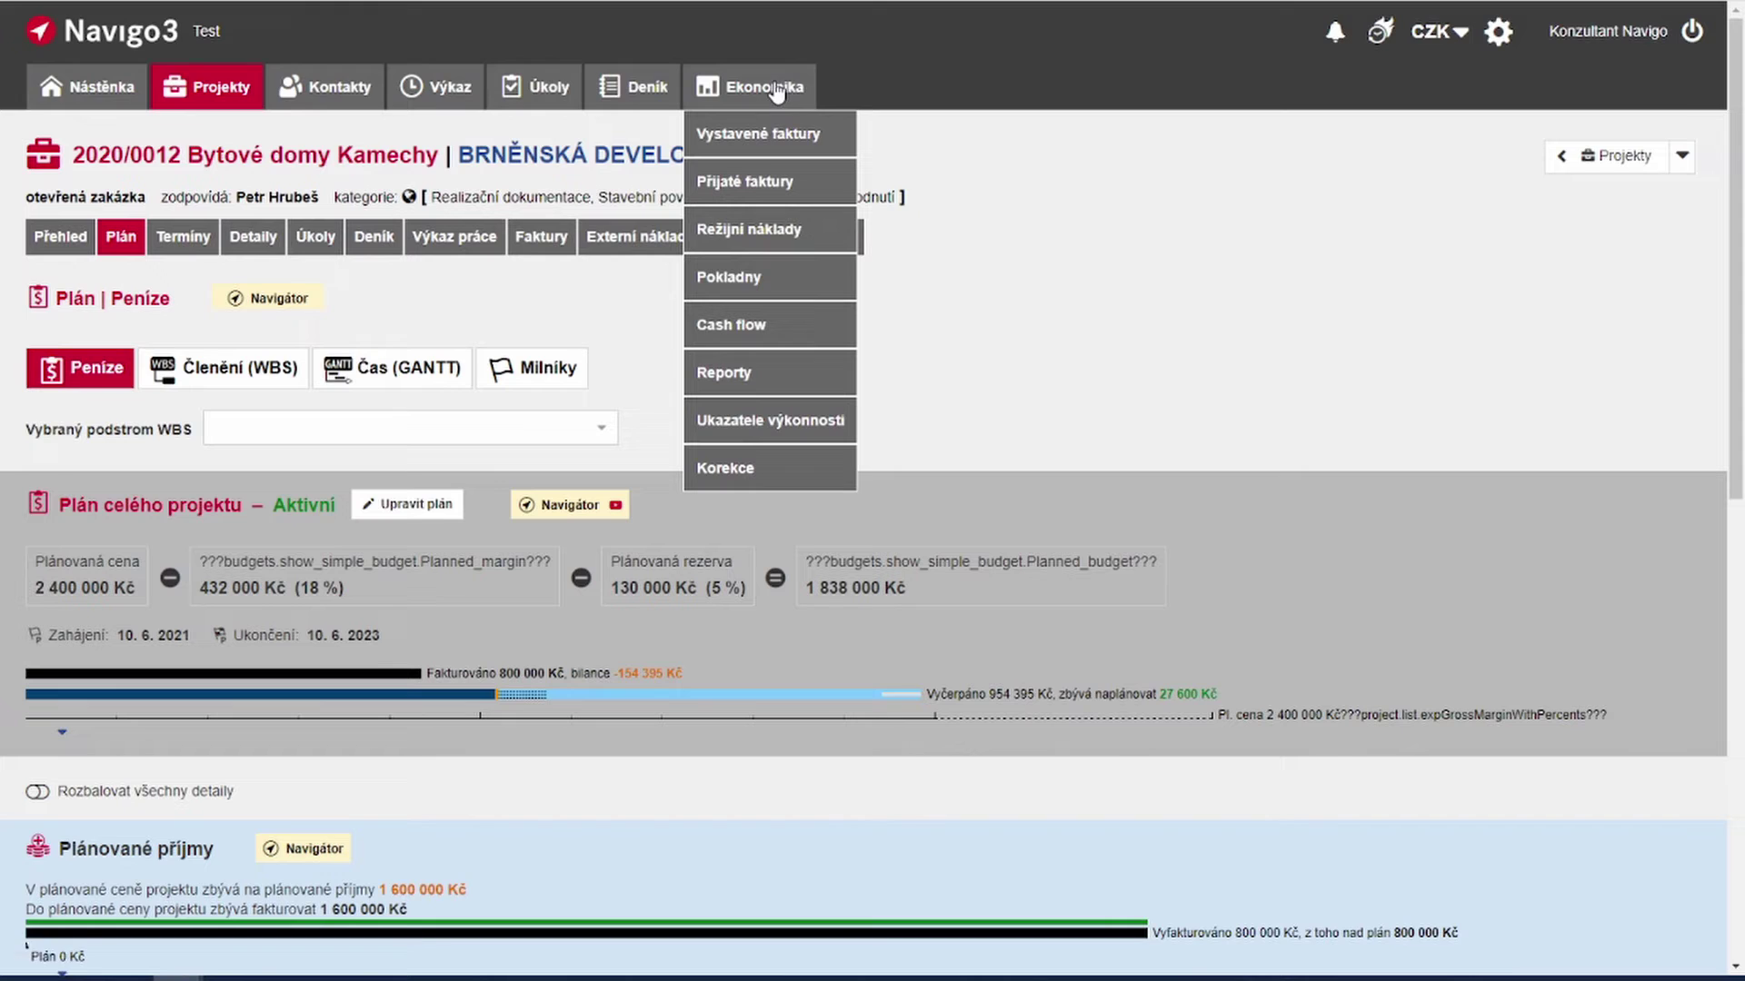
left_click(757, 185)
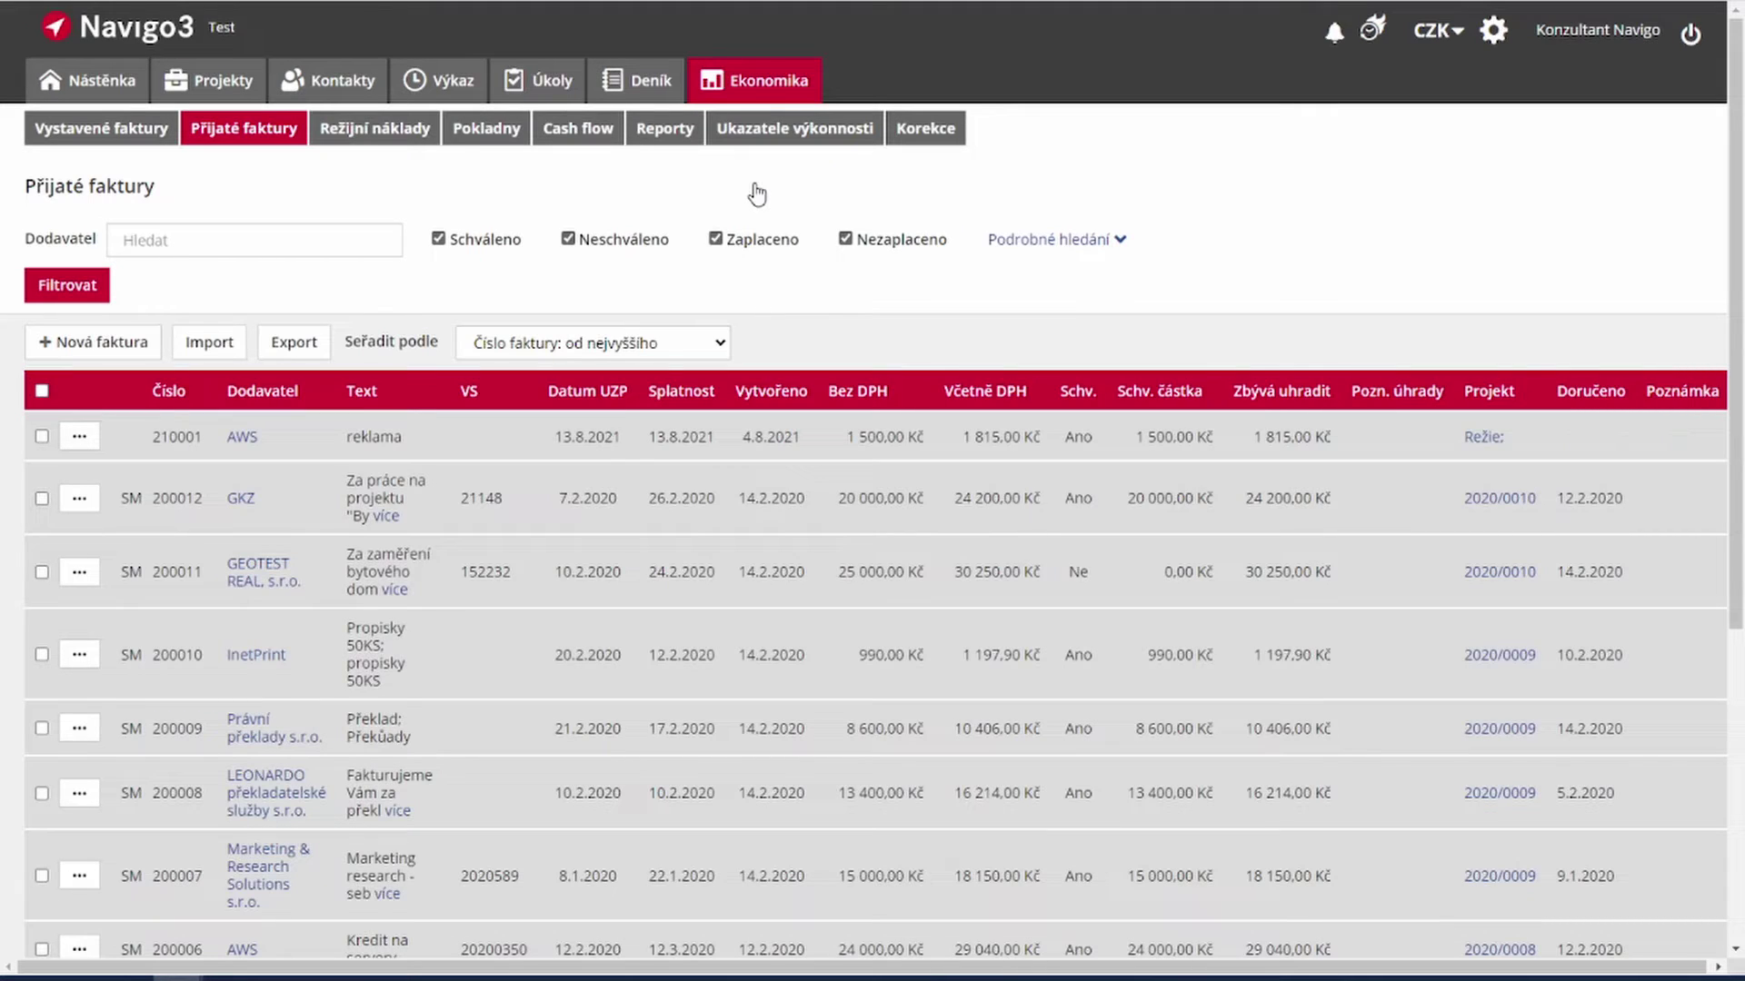
left_click(103, 344)
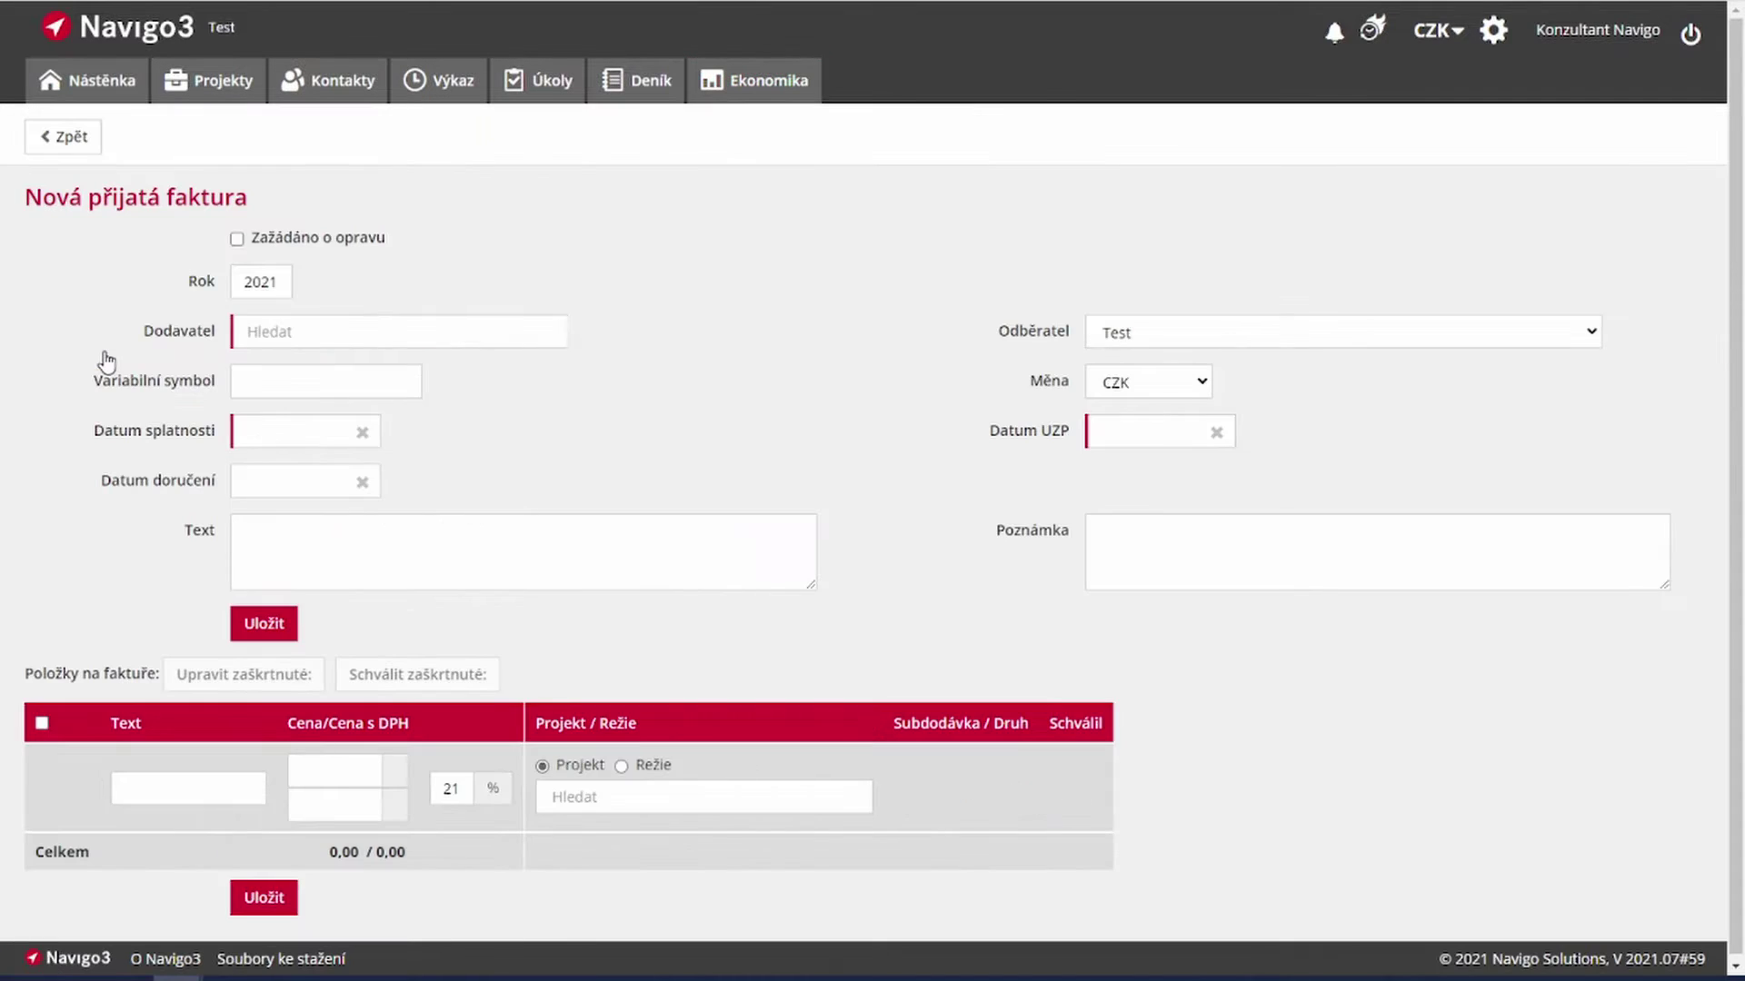
Step: Choose the Statika subcontractor as supplier and set Datum UZP to 17.8.2021
left_click(285, 333)
left_click(295, 397)
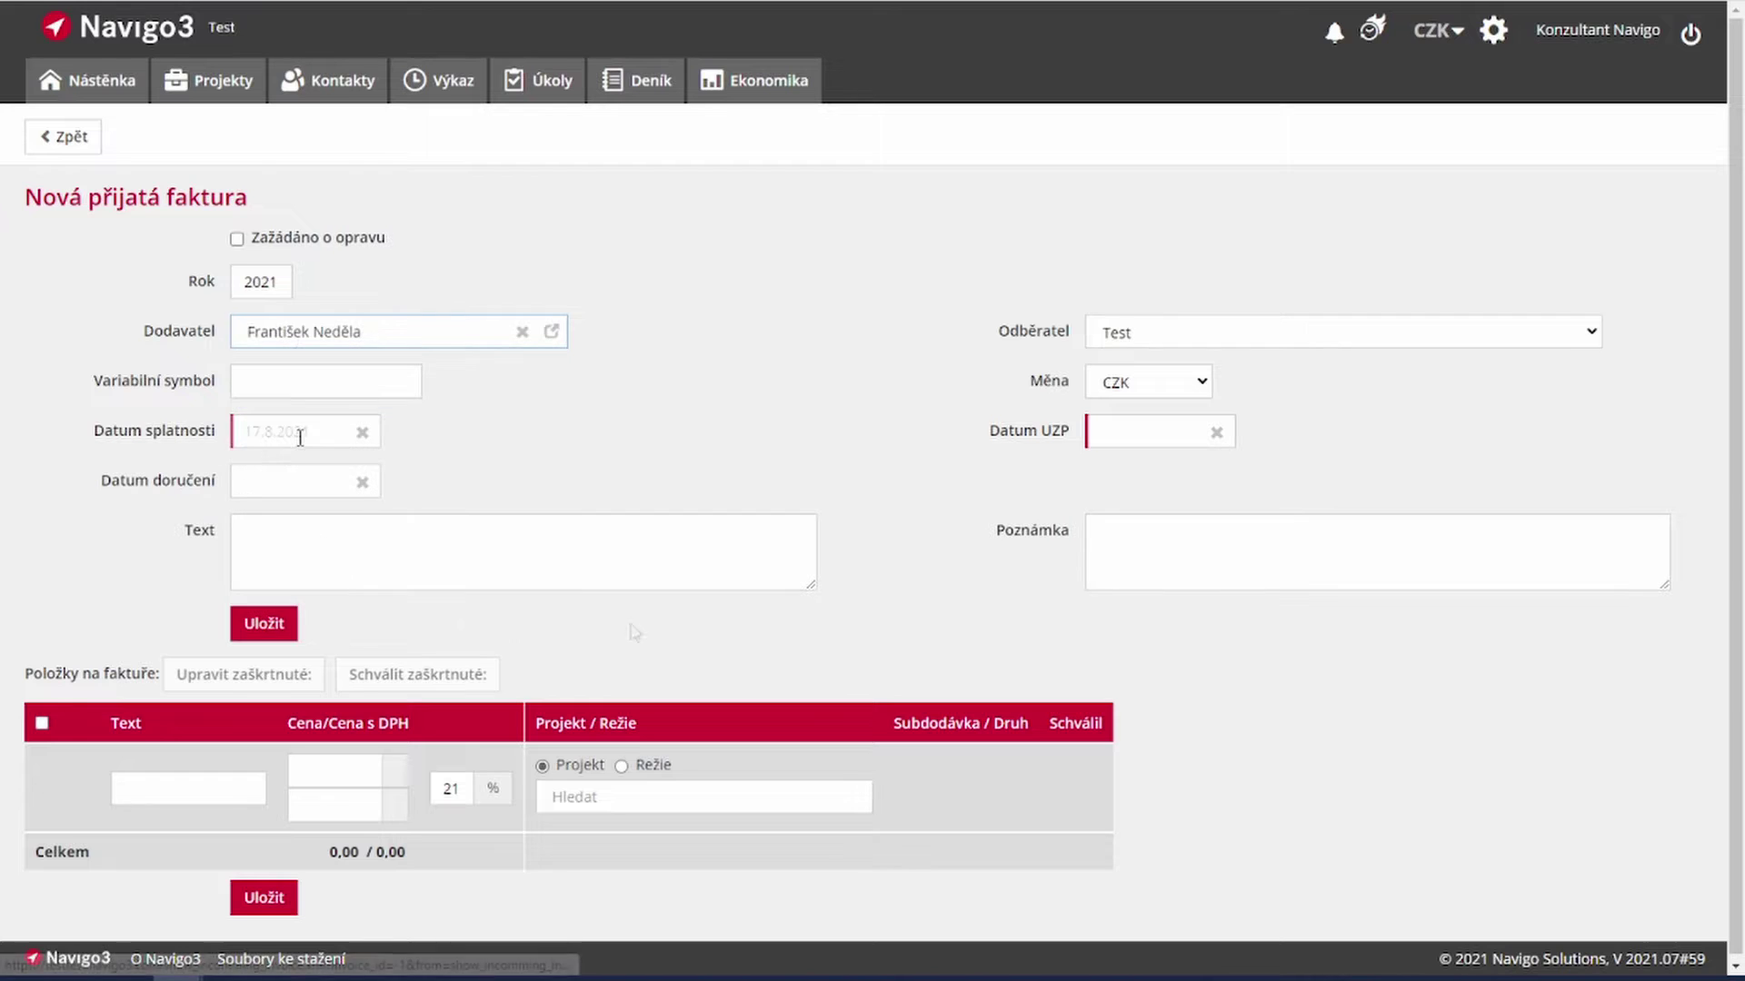
left_click(1090, 433)
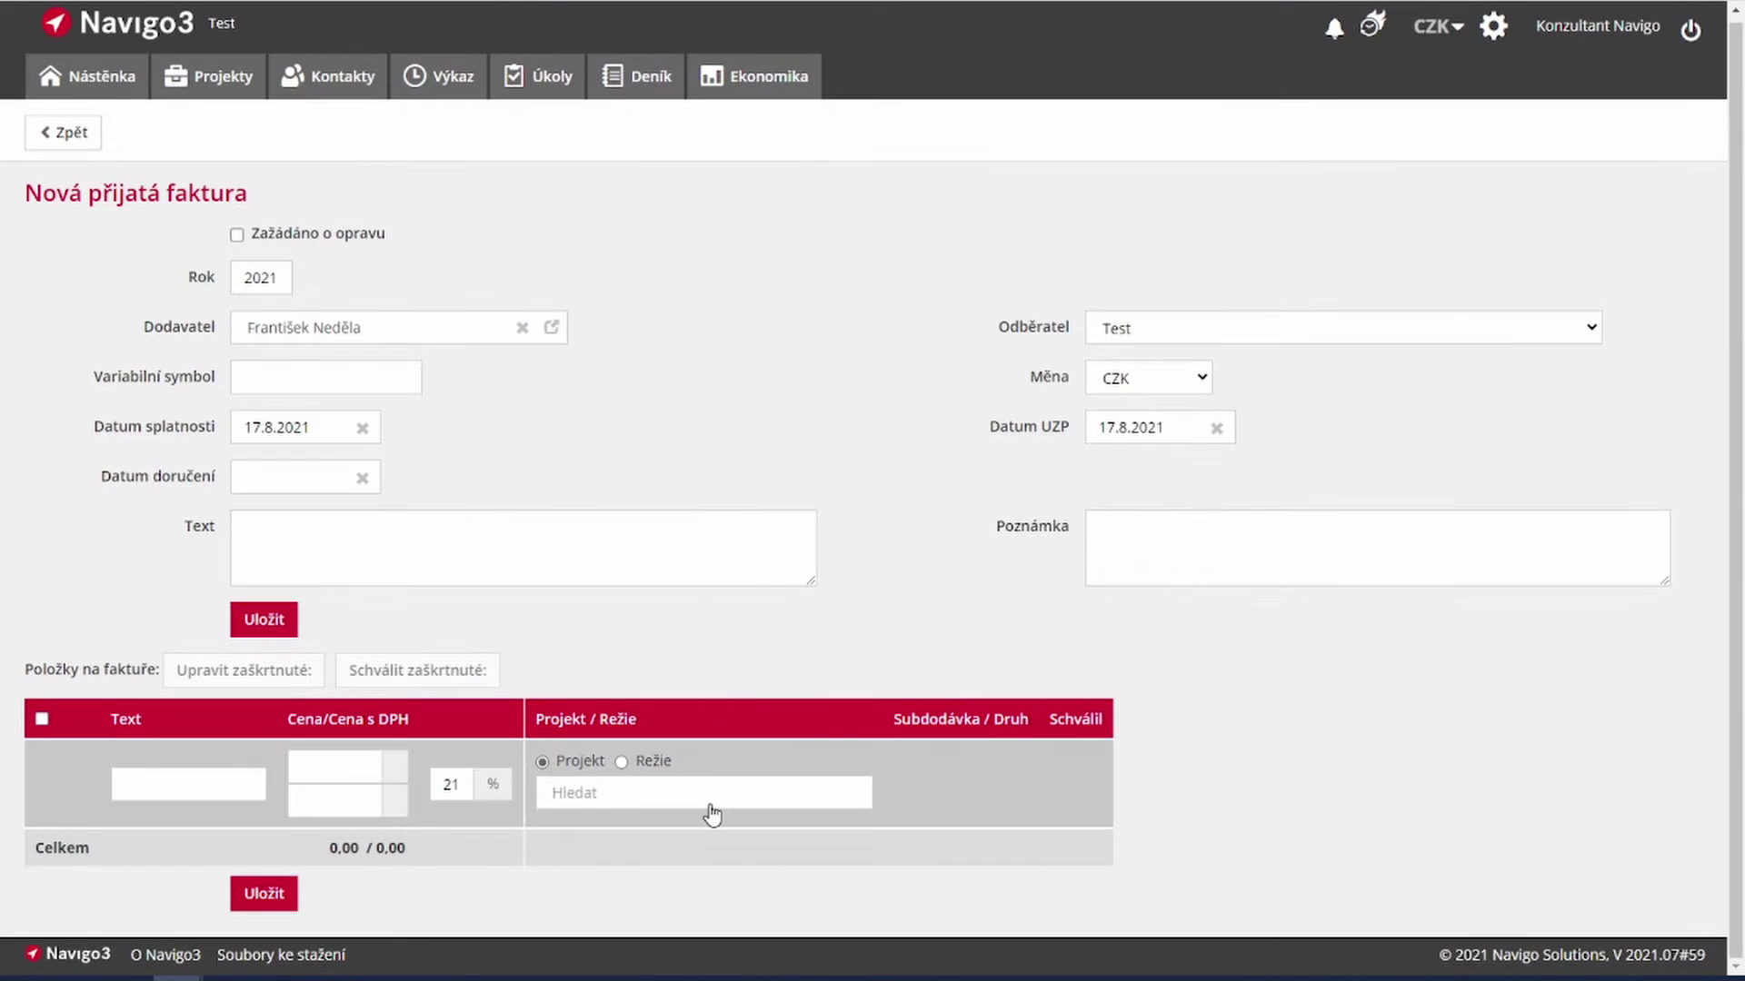
Step: Add a 45 000 Kč item for project 2020/0012's Statika subcontract and save invoice 210002
left_click(710, 804)
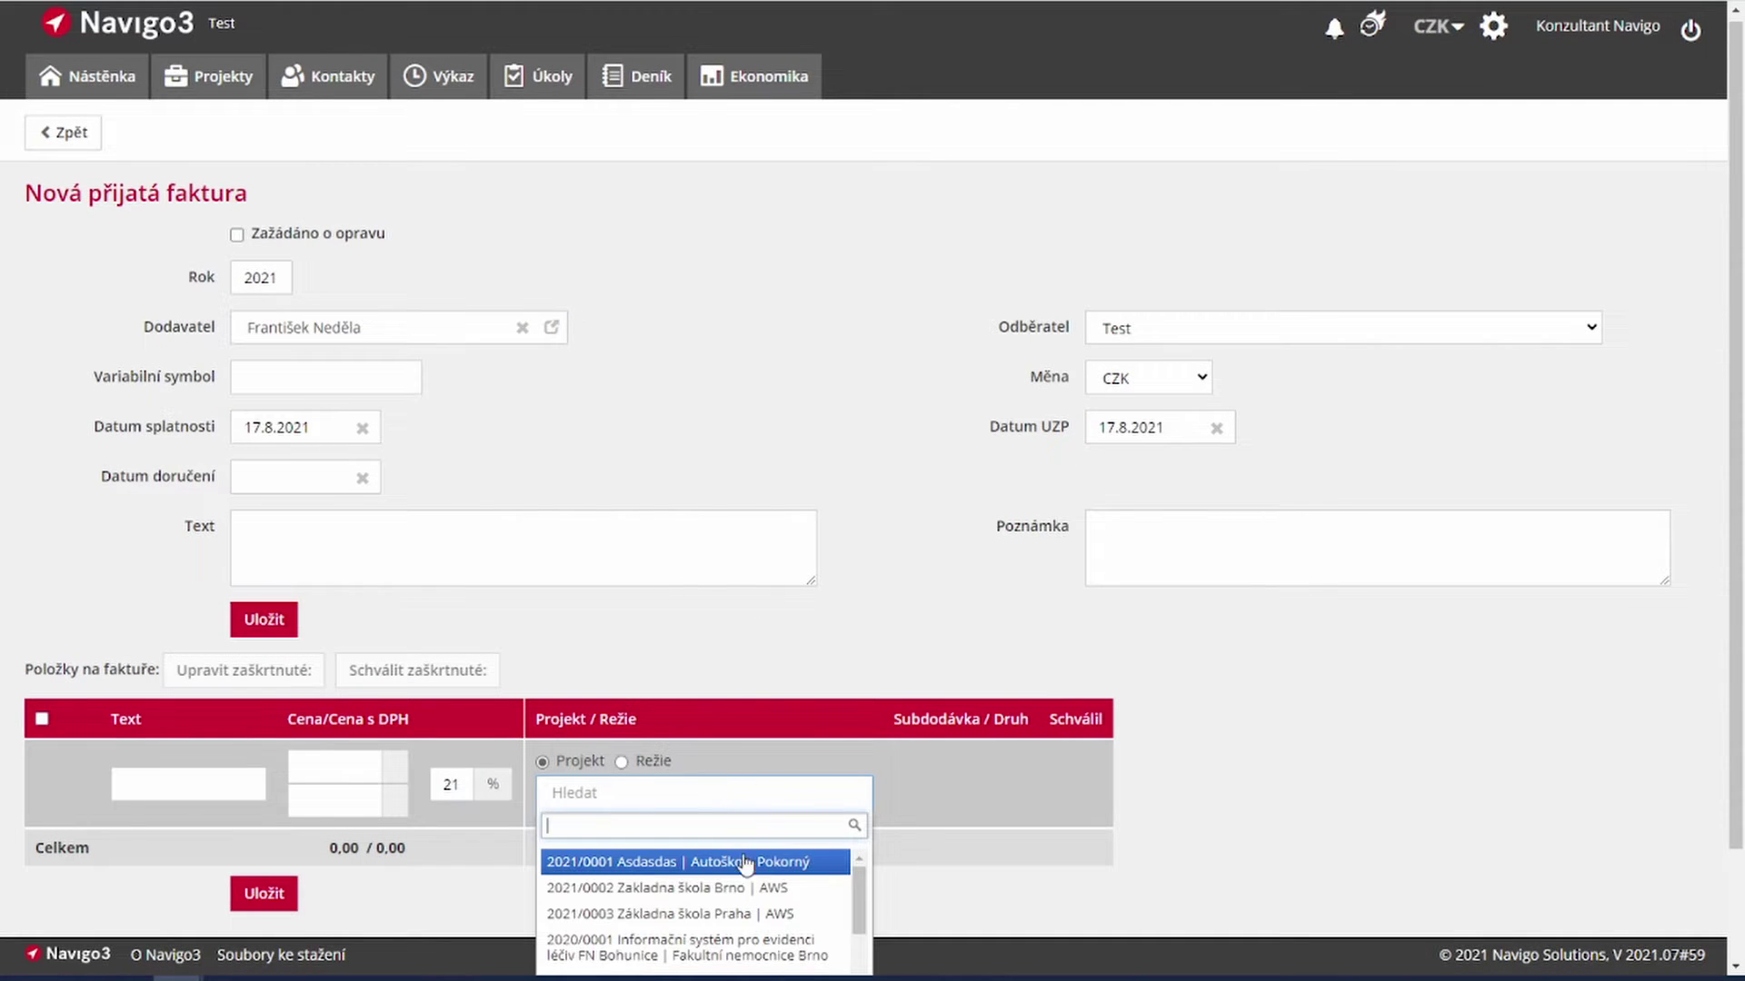
scroll(745, 864, "down", 2)
scroll(931, 883, "down", 2)
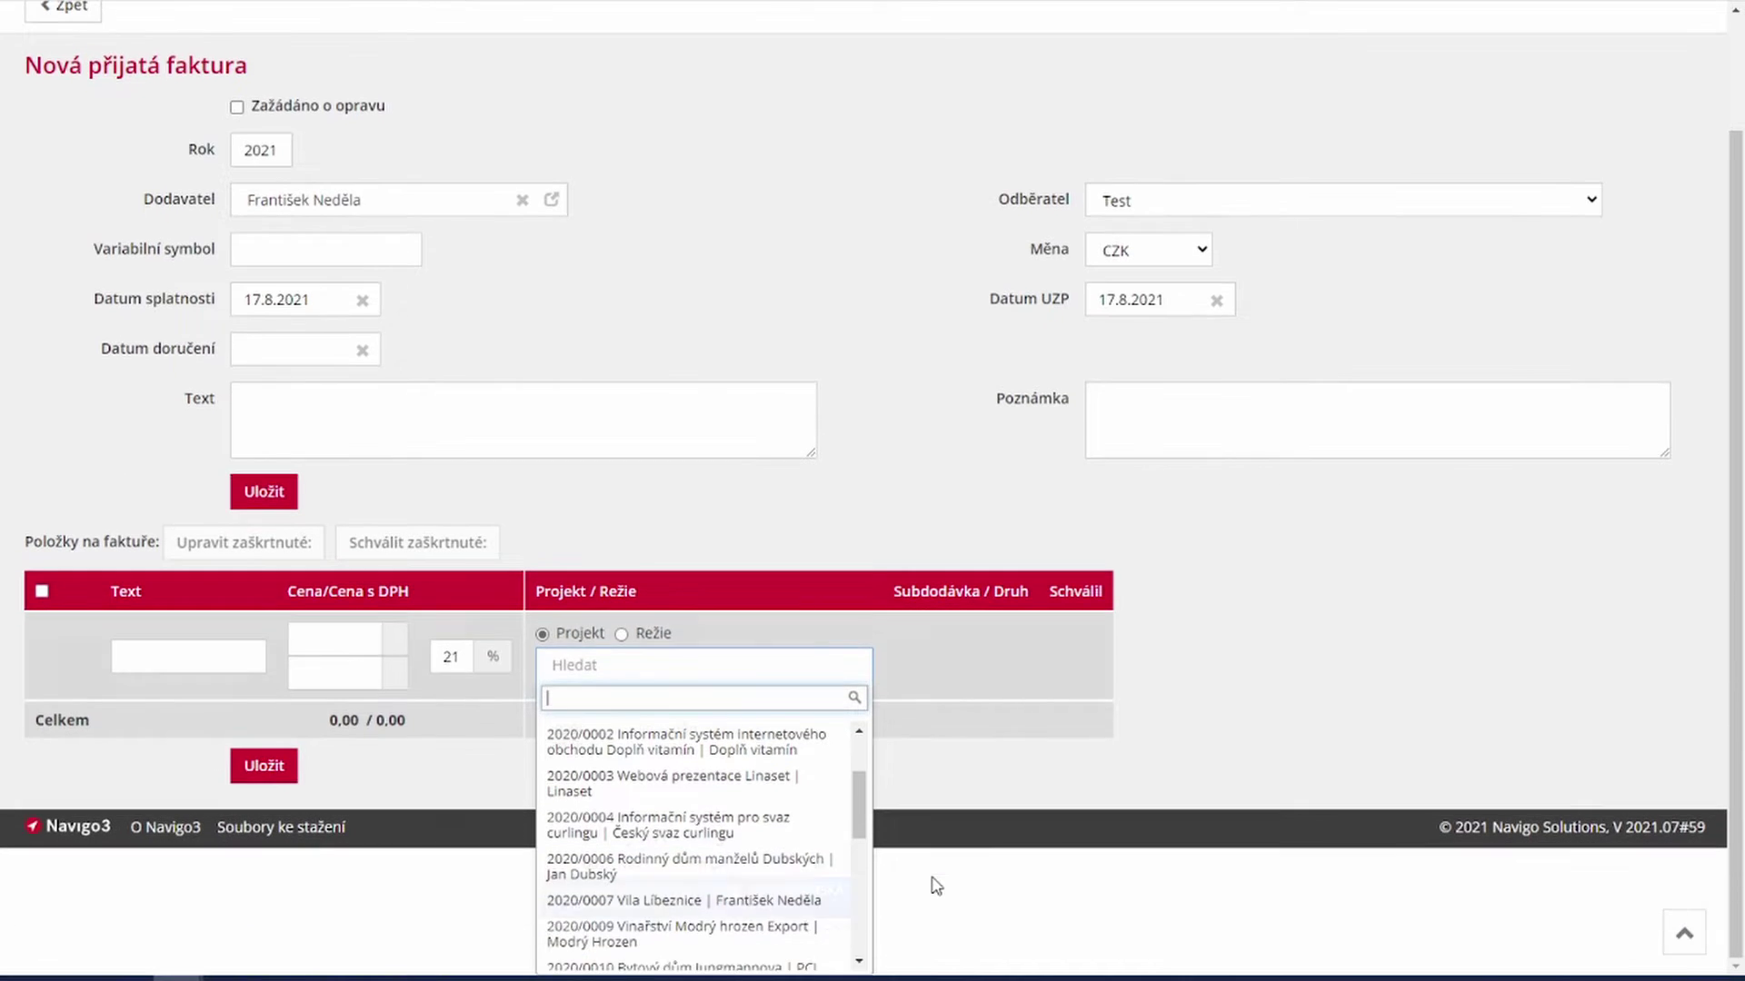
left_click(691, 945)
left_click(986, 670)
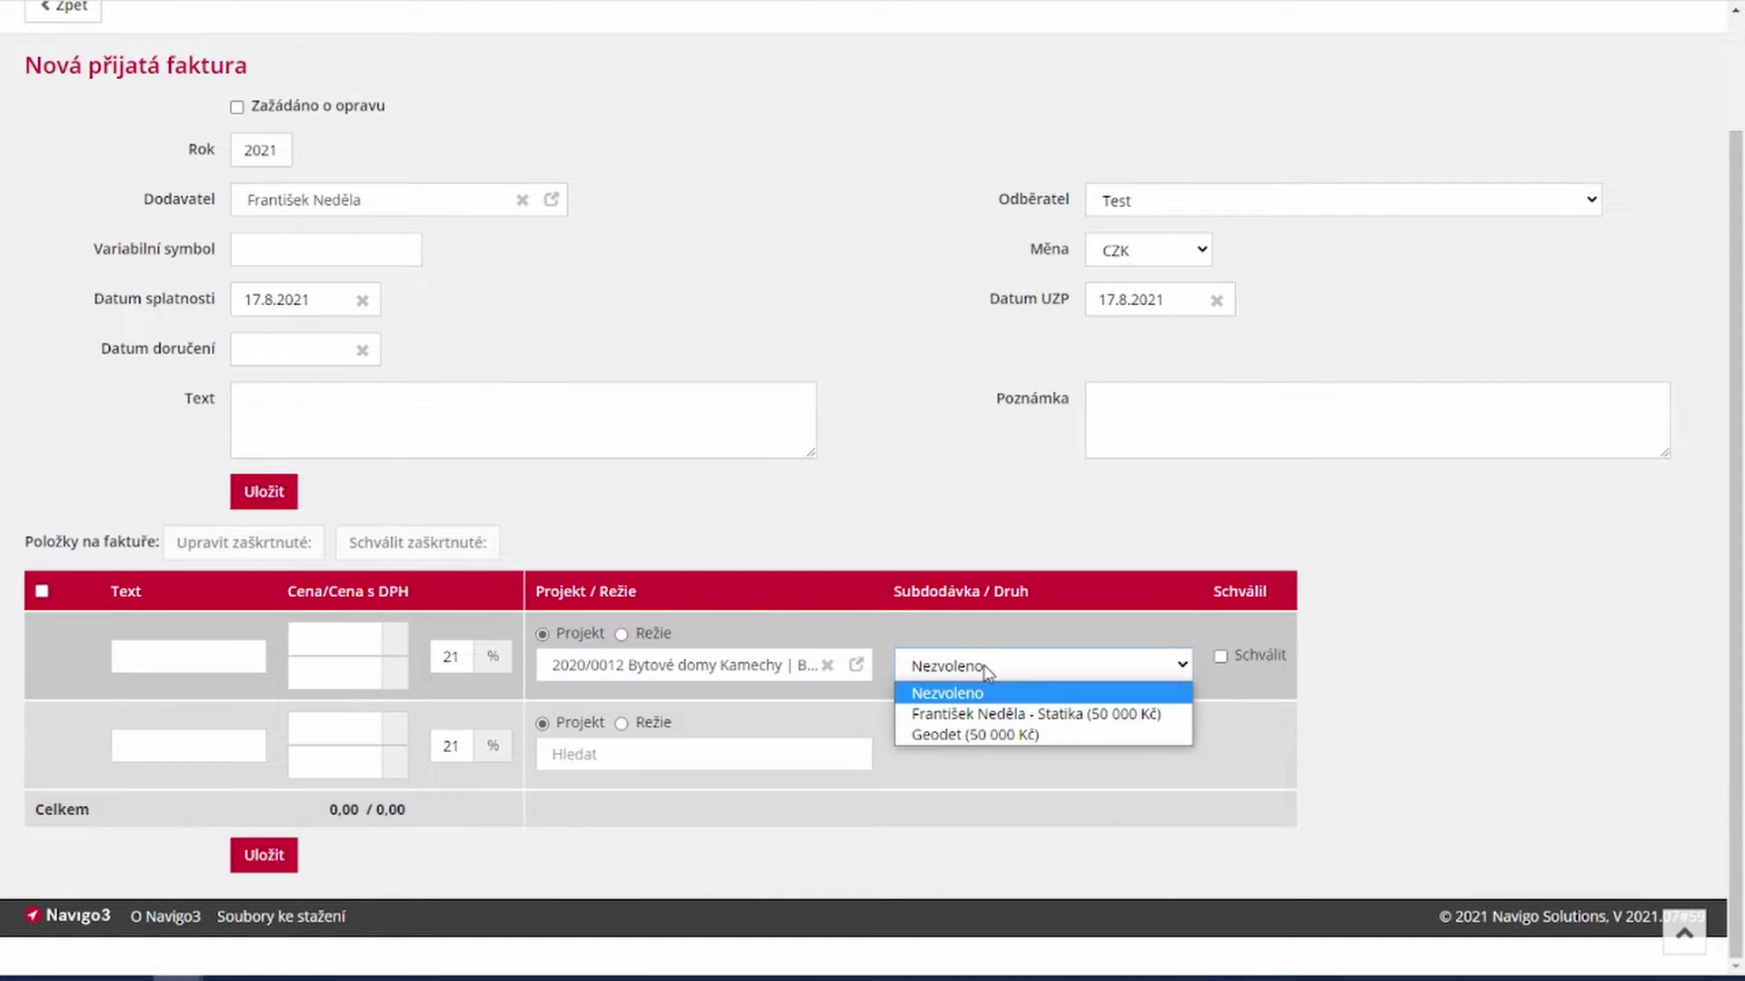
left_click(995, 716)
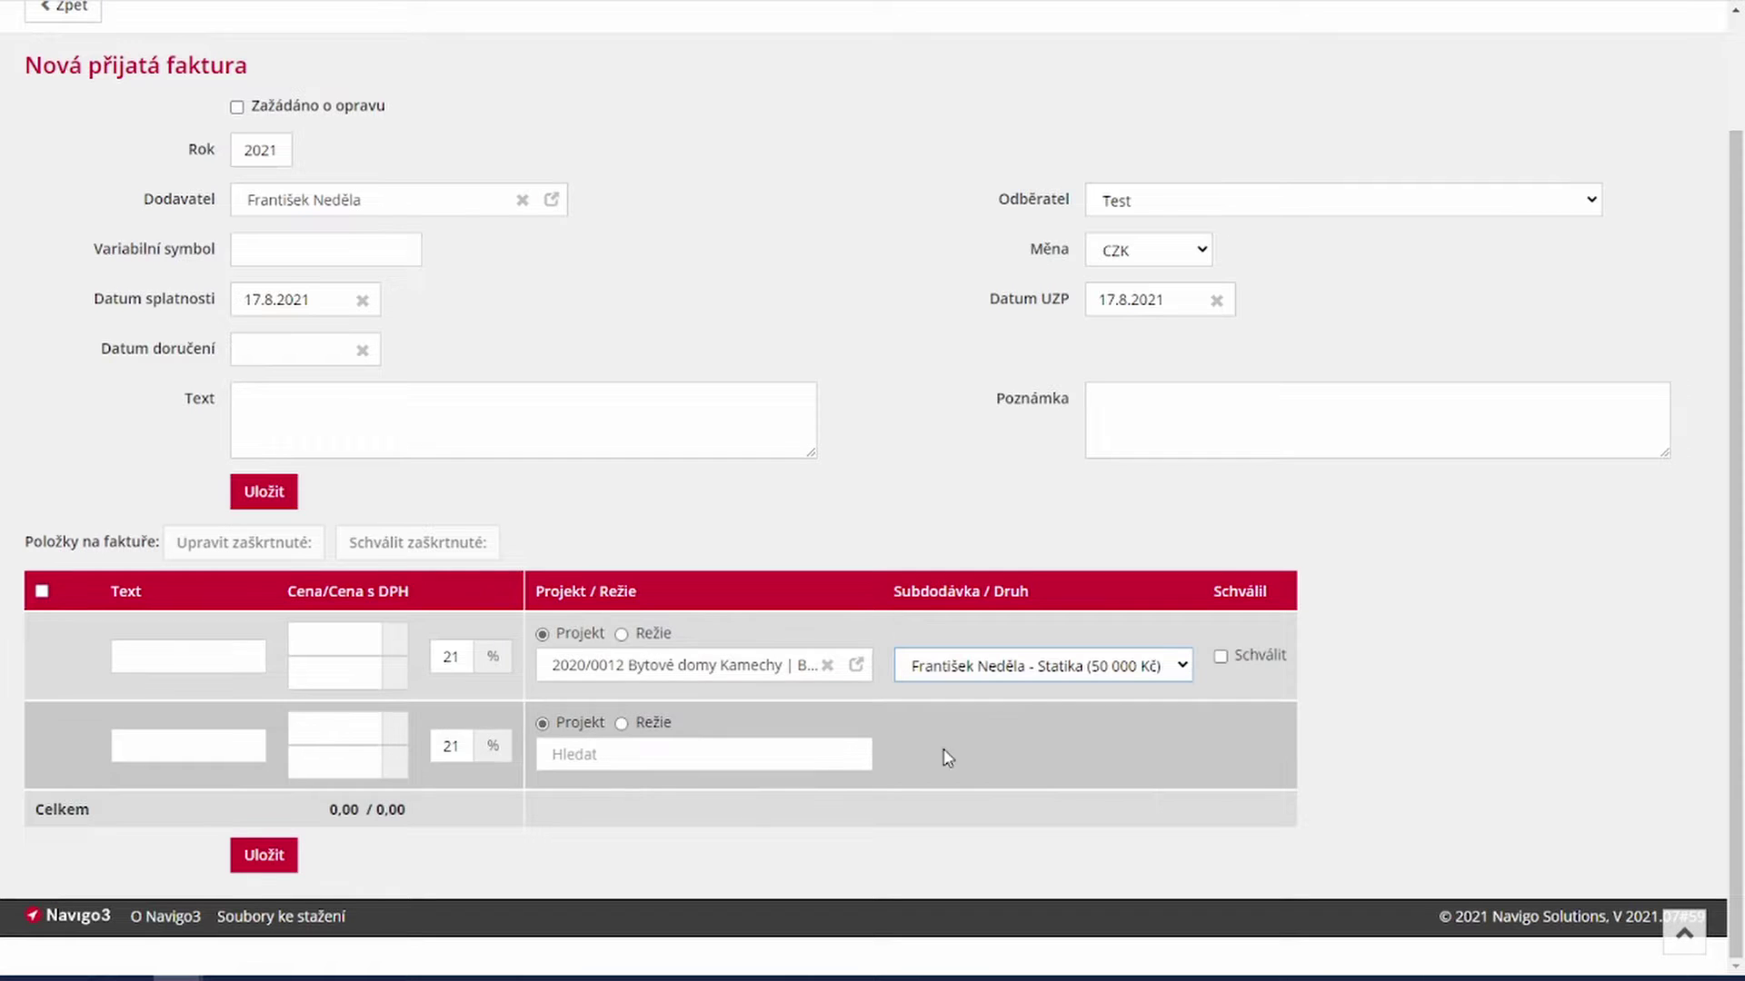
left_click(332, 639)
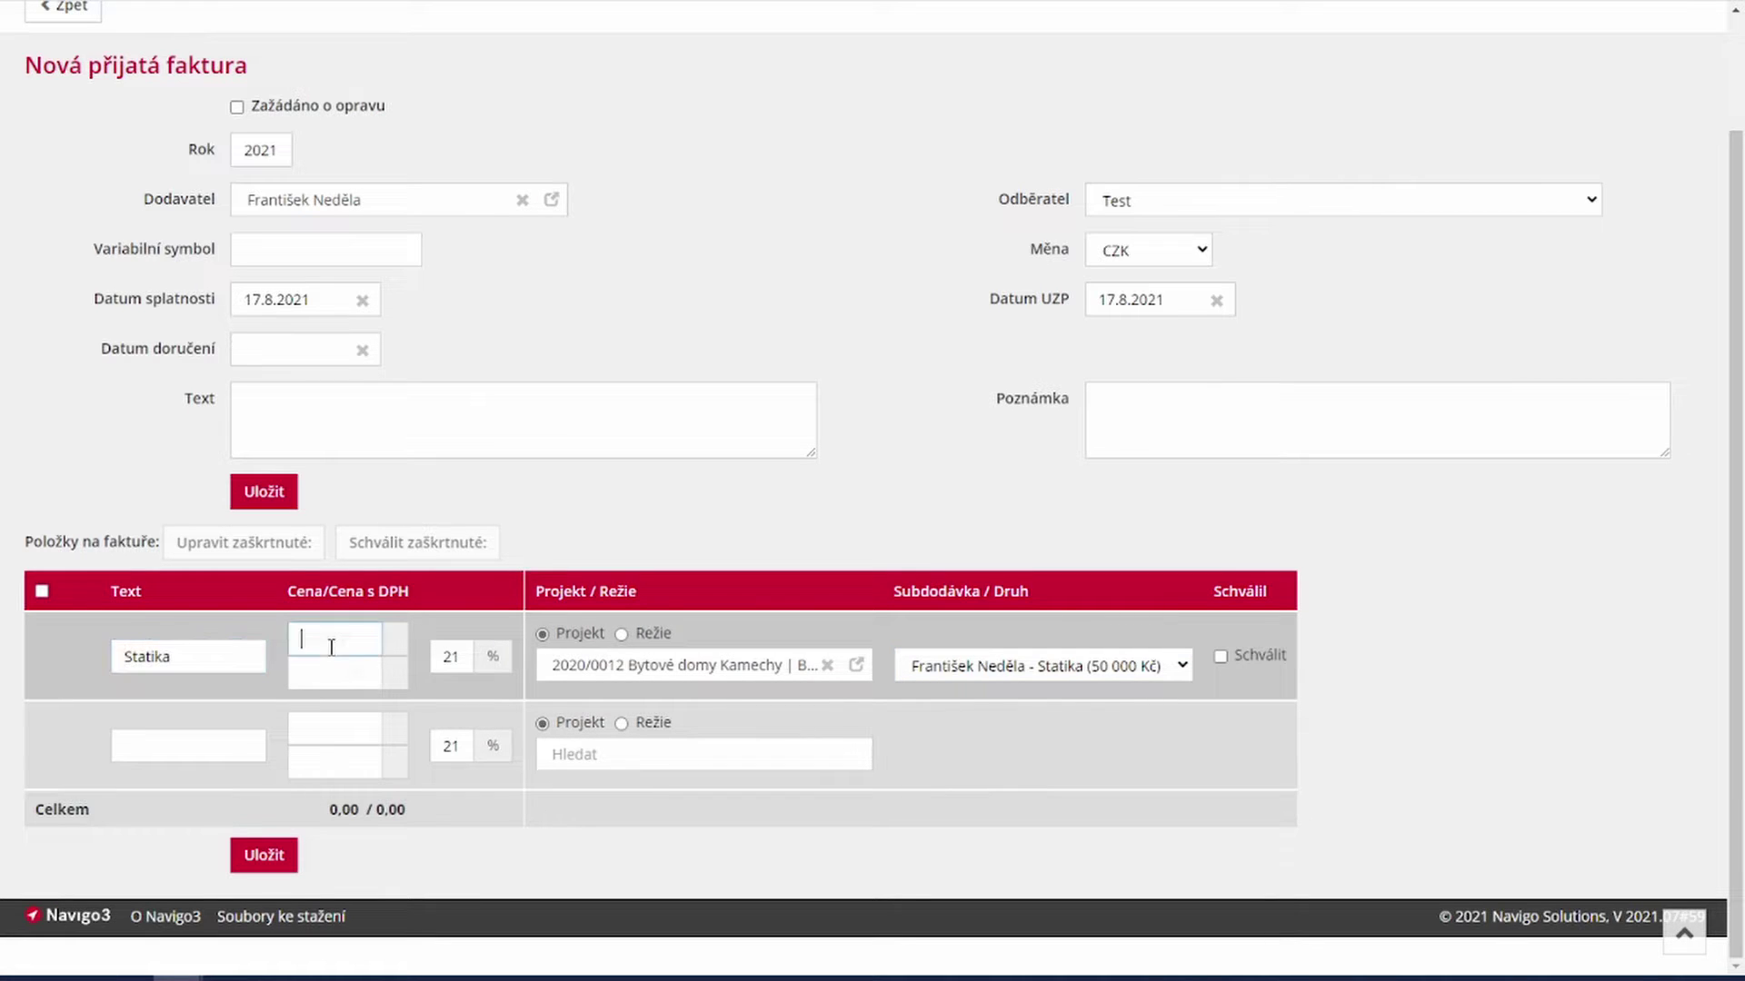
type("45000")
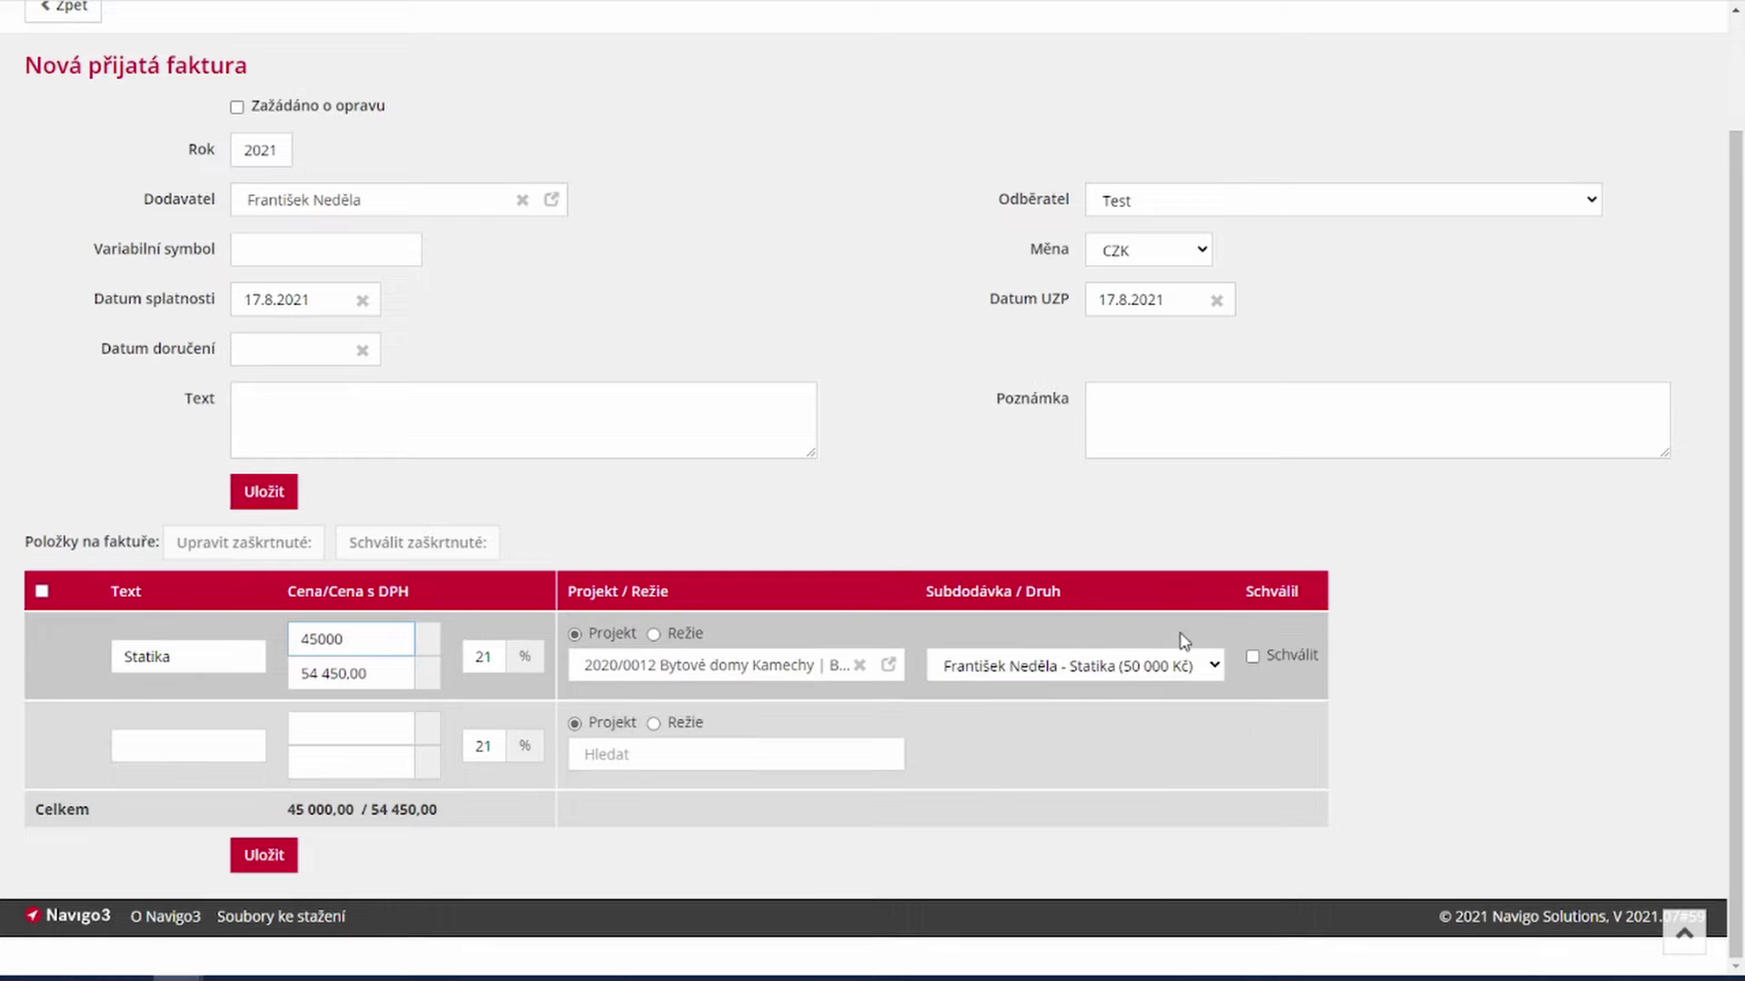
left_click(1253, 658)
left_click(255, 858)
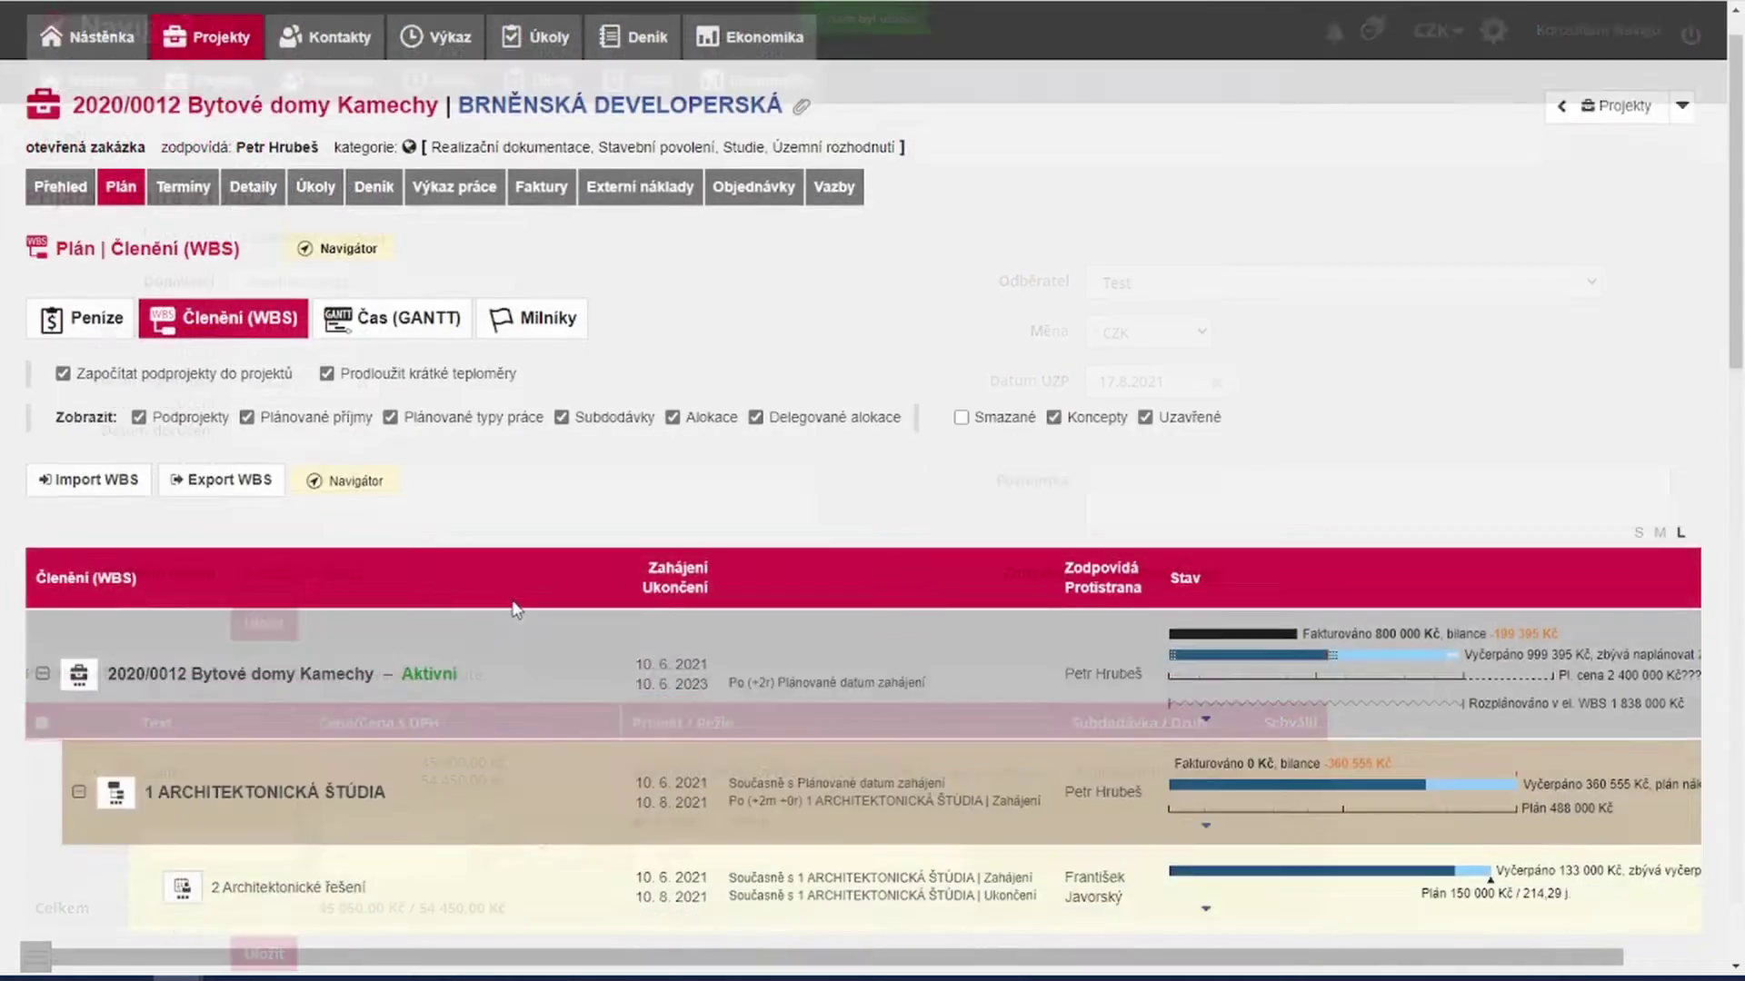
Step: Open the Externí náklady dialog for Statika, showing unapproved invoice 210002 of 45 000 Kč
scroll(515, 610, "down", 7)
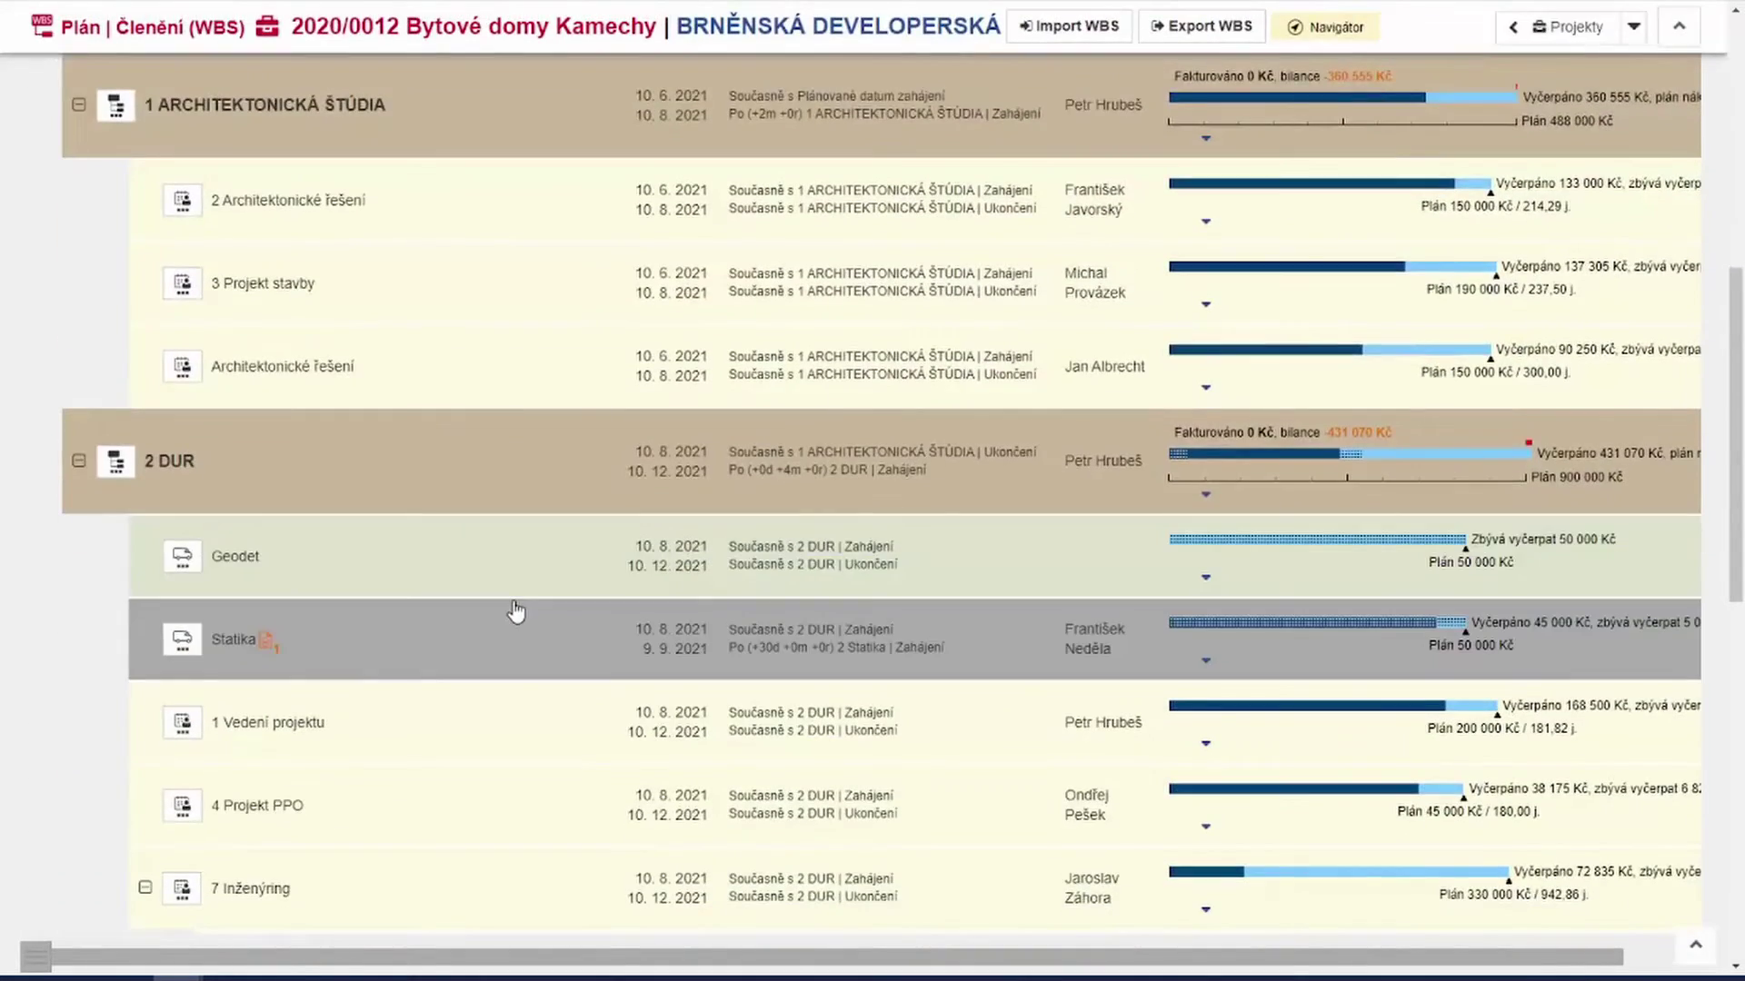
mouse_move(1363, 630)
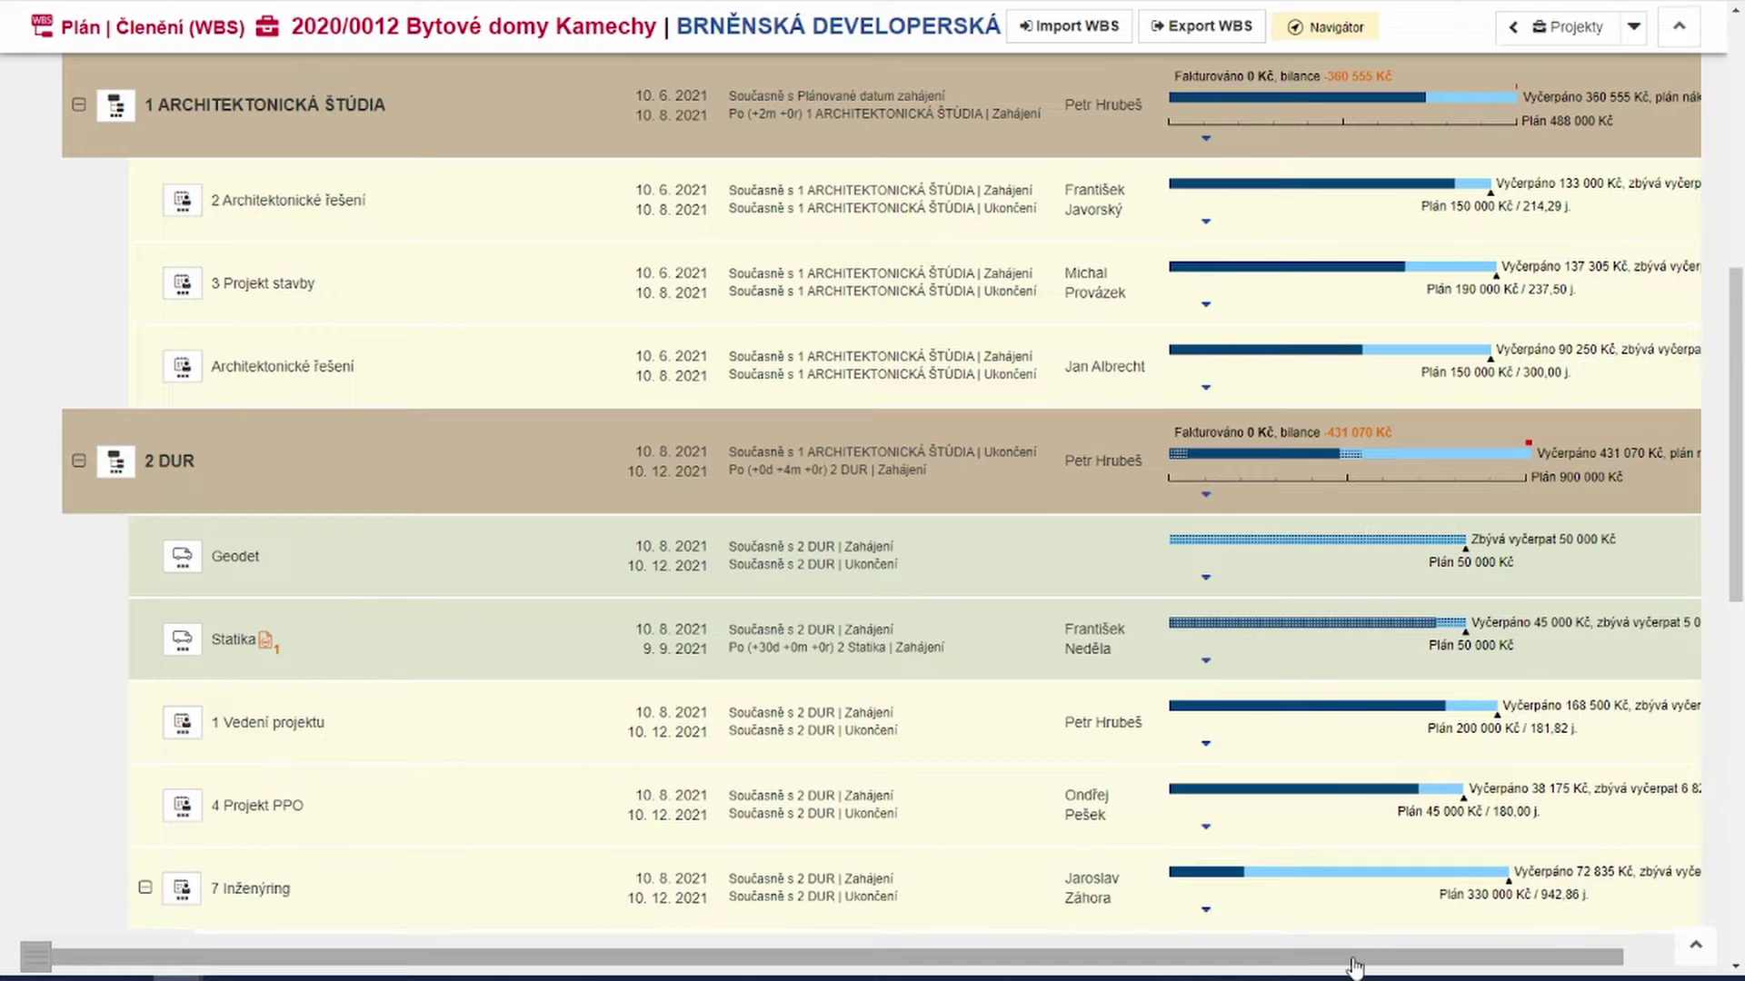
mouse_move(1460, 630)
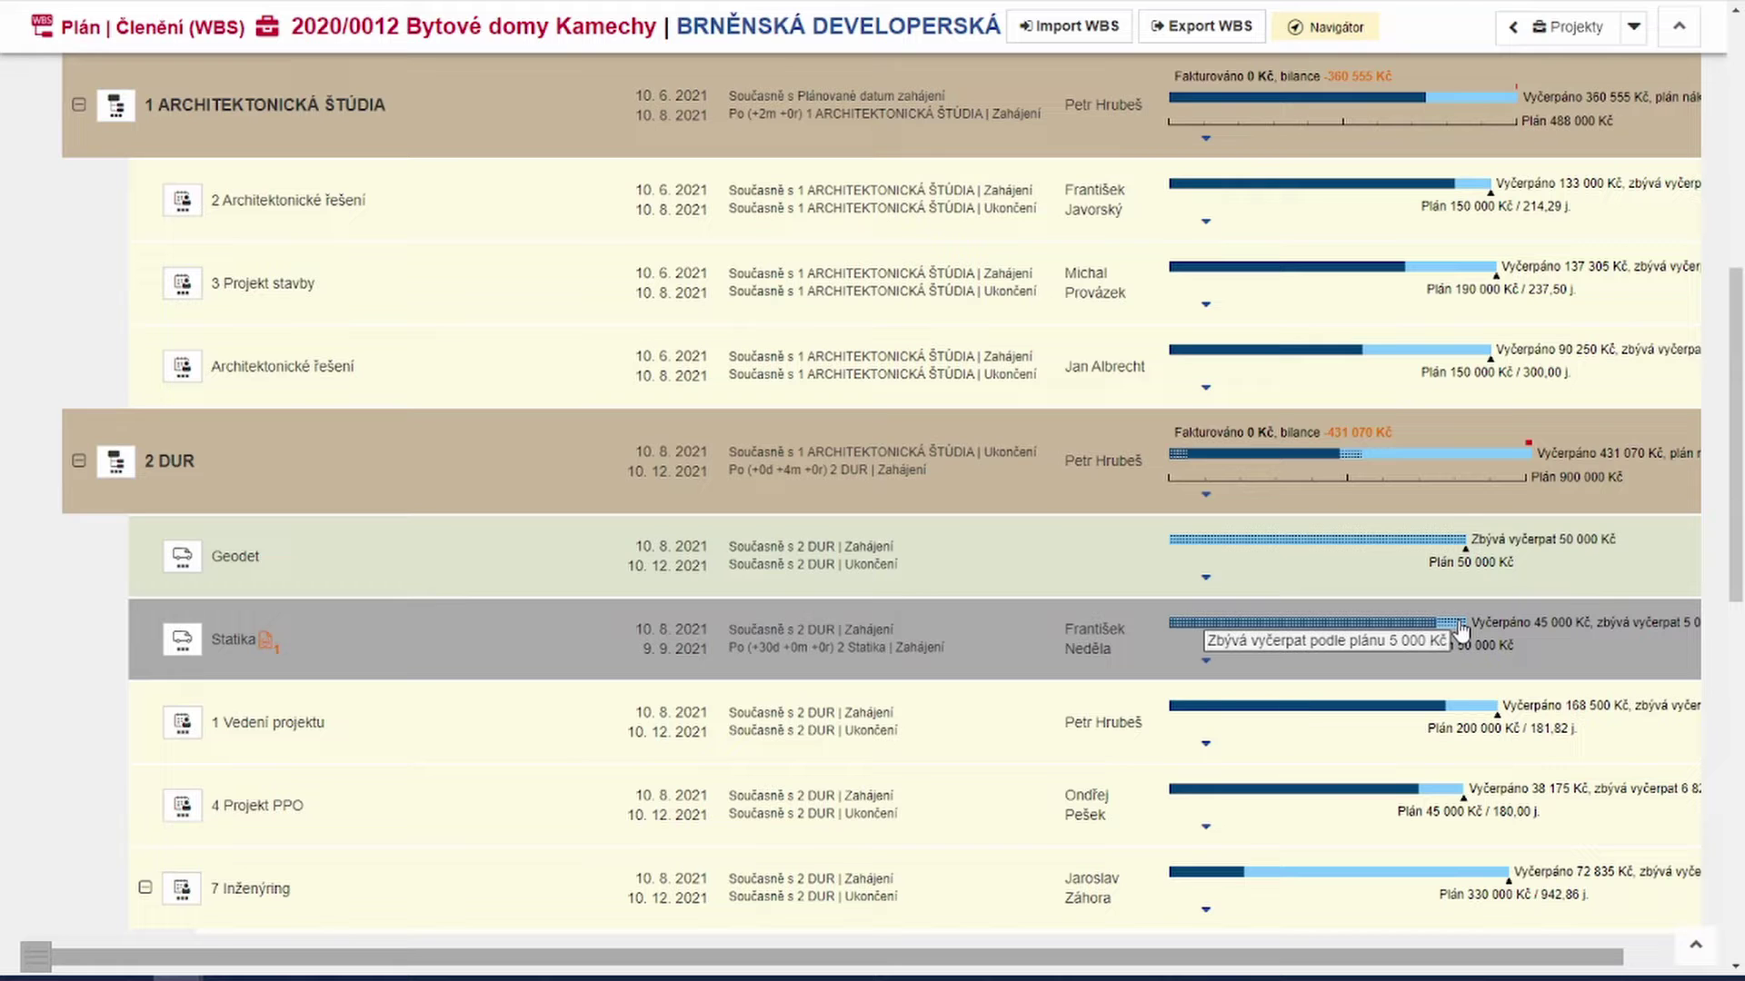
scroll(1461, 633, "down", 1)
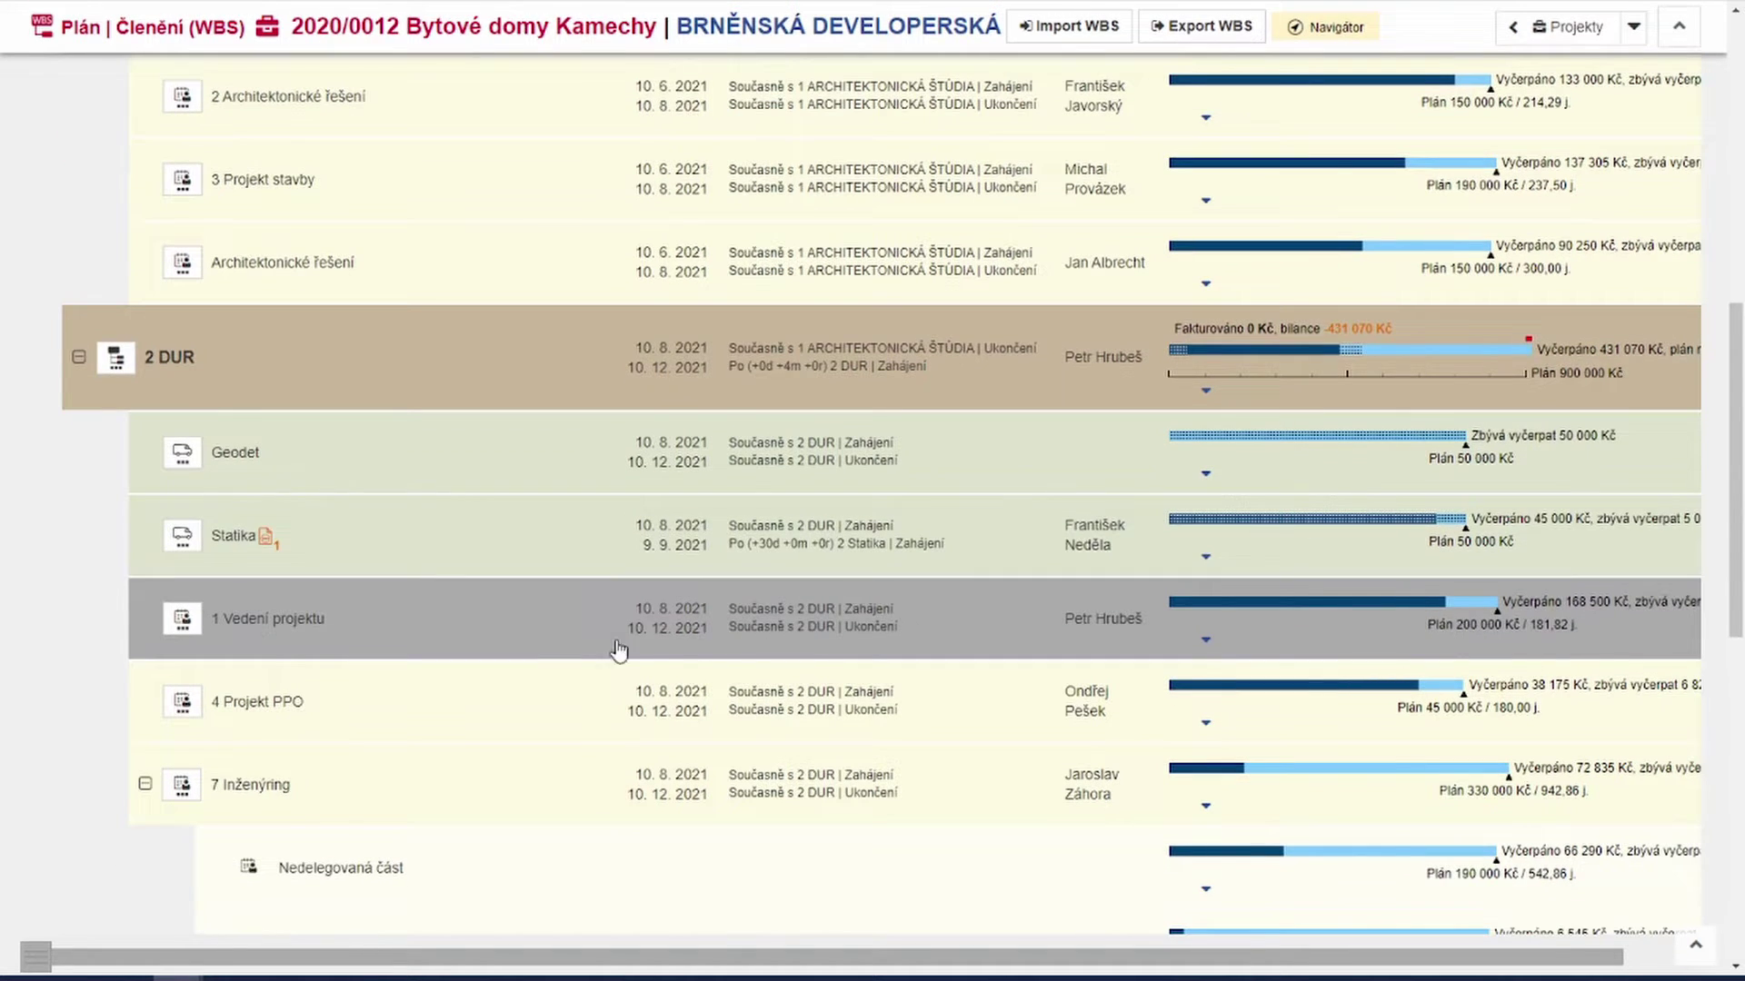
left_click(271, 540)
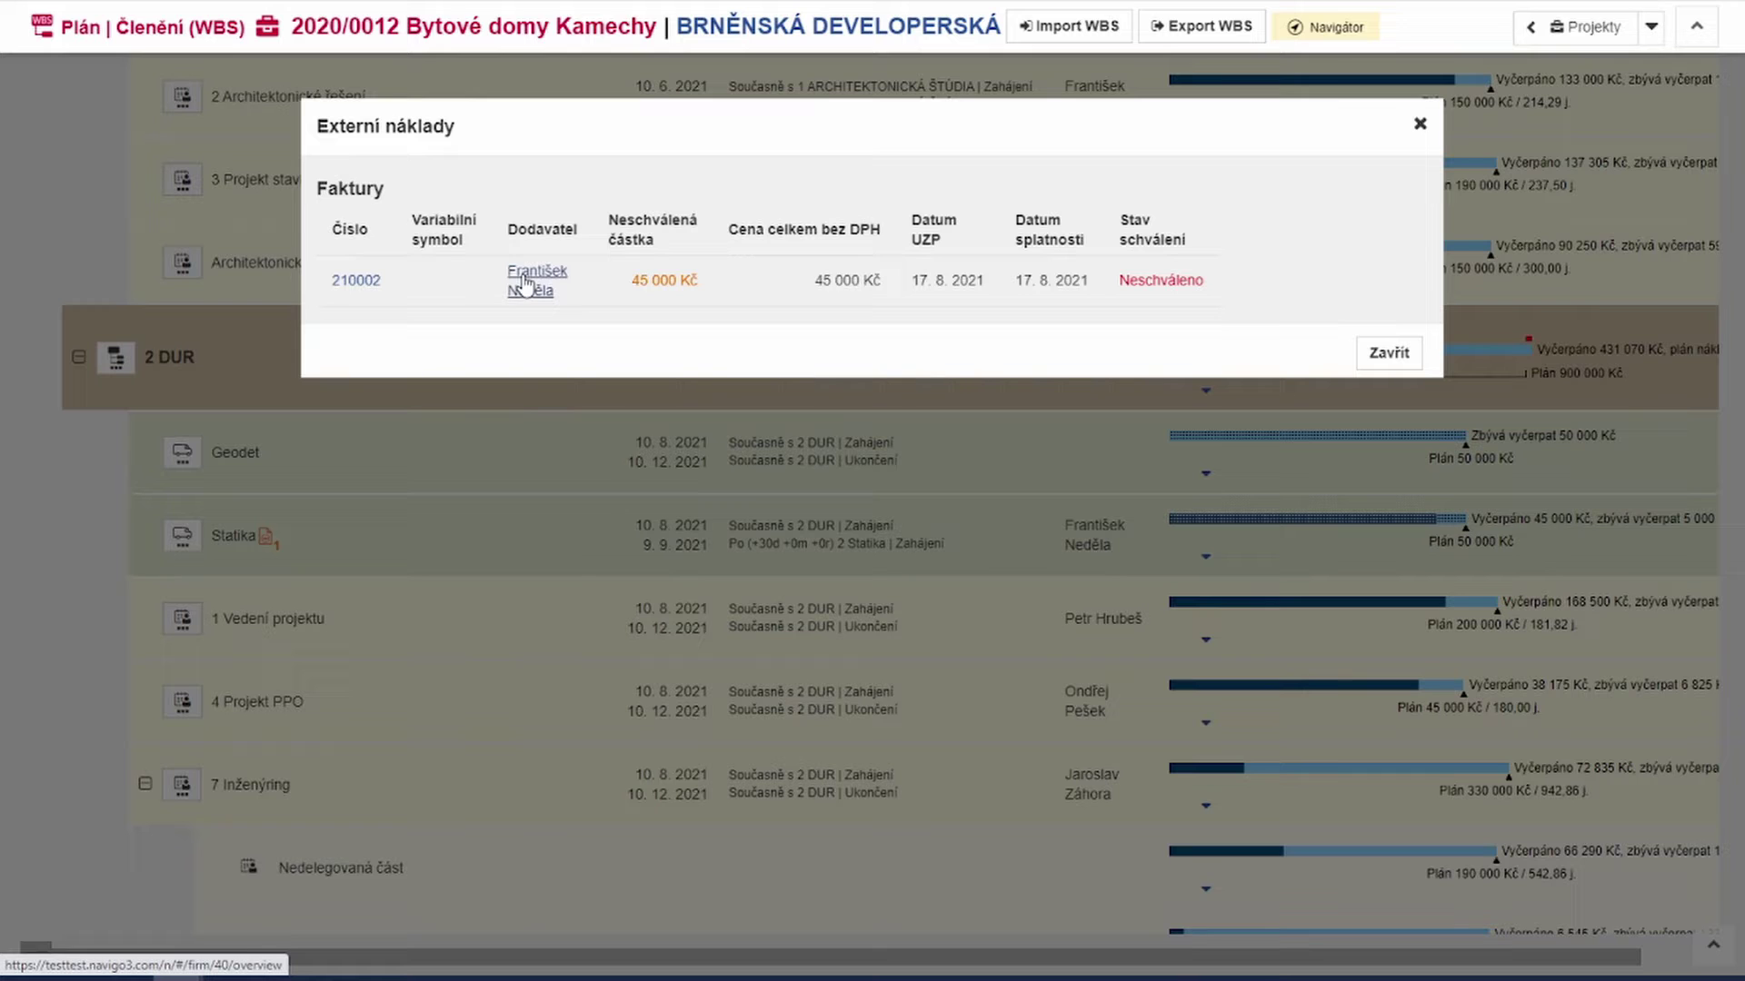
Step: Approve invoice 210002's first item with price 50000 and text 'Statika', then save the invoice
left_click(368, 284)
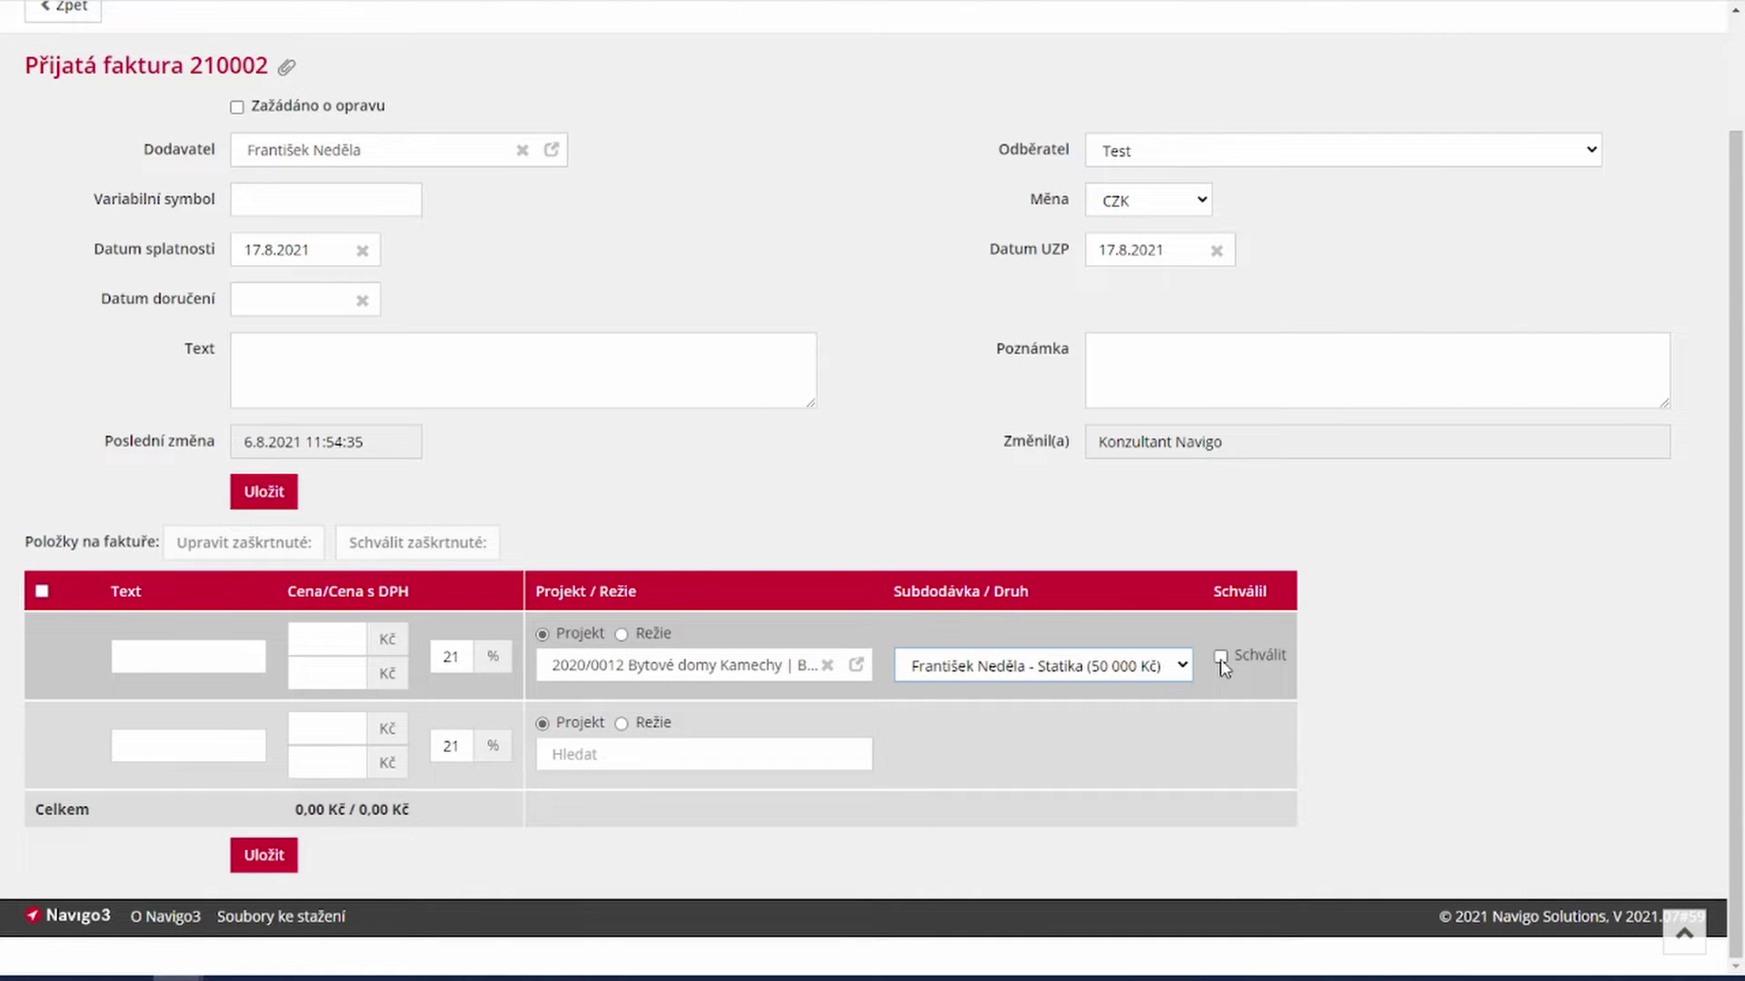
left_click(1220, 657)
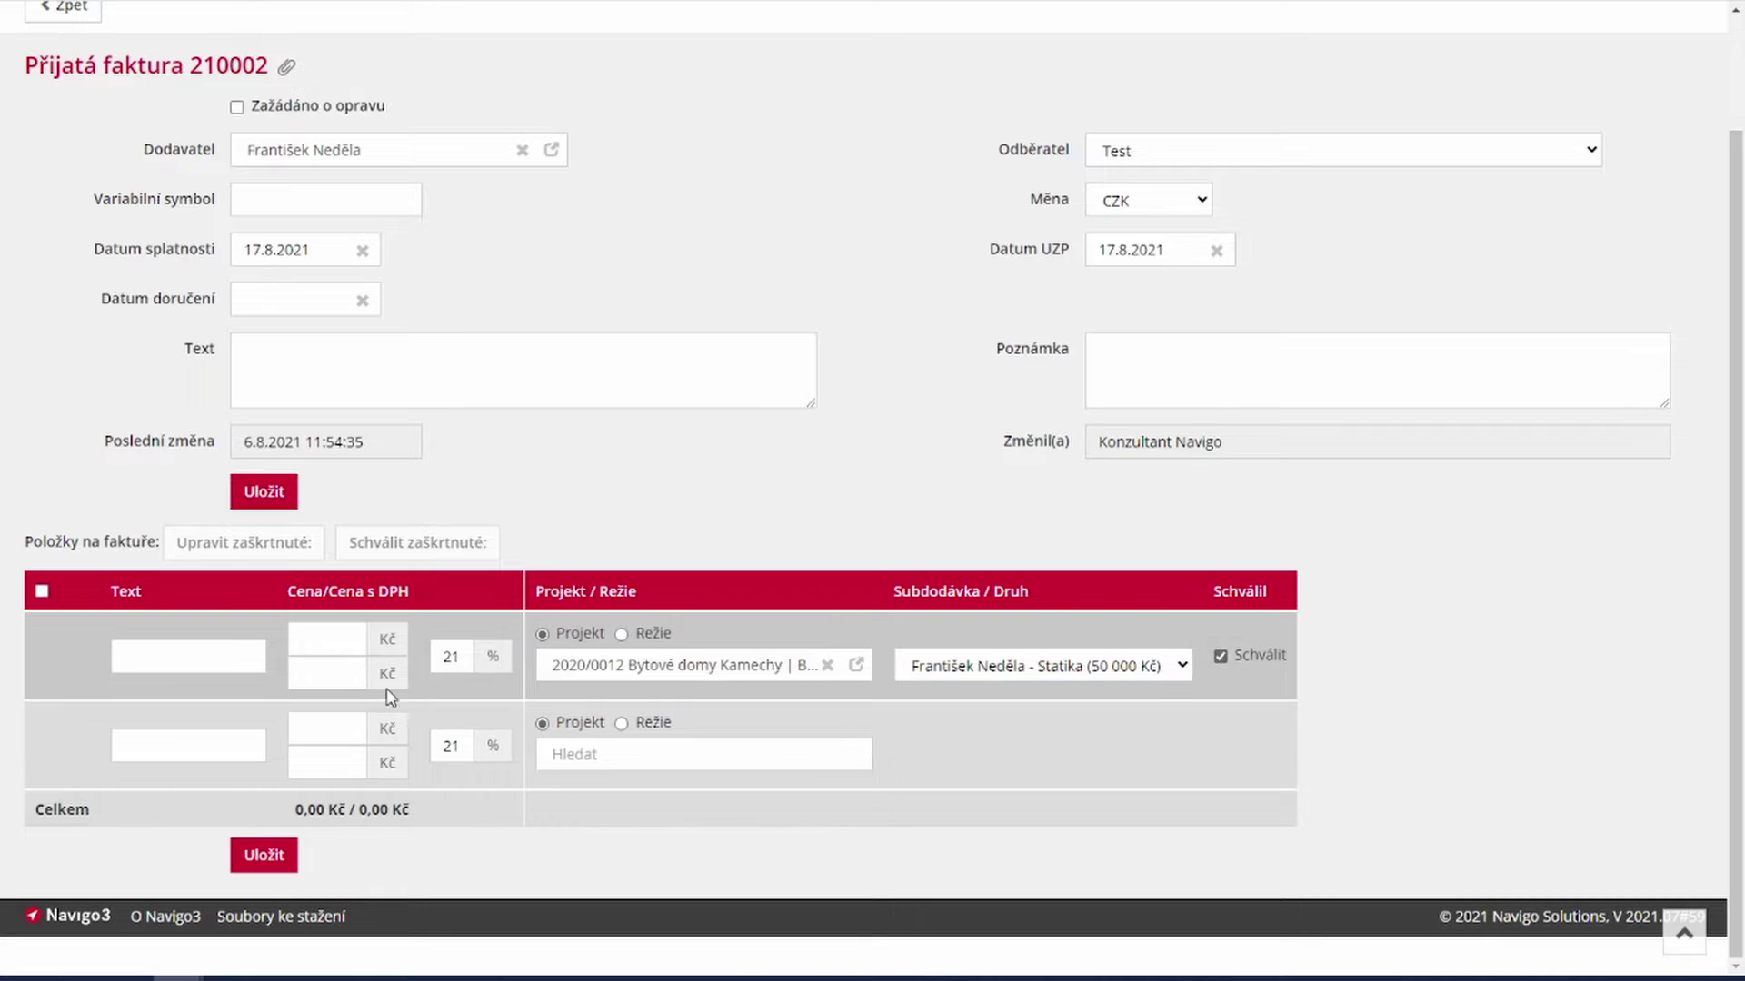
left_click(329, 640)
type("50000")
left_click(214, 658)
type("Statika")
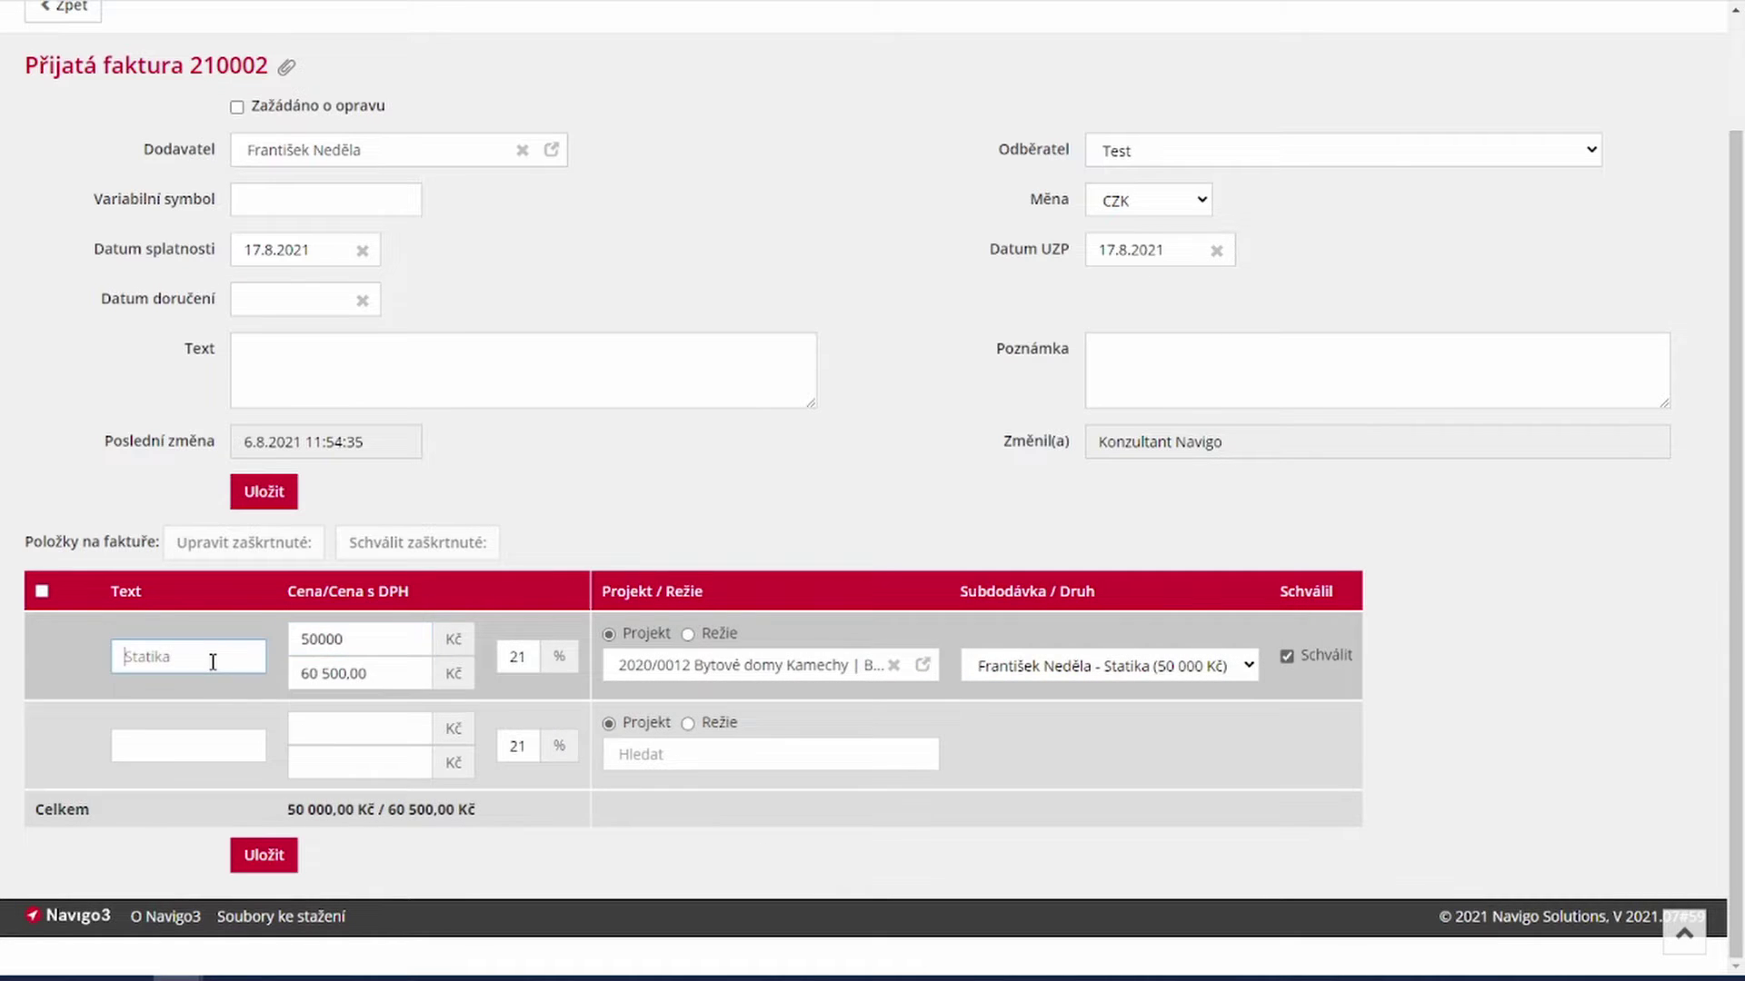
left_click(262, 855)
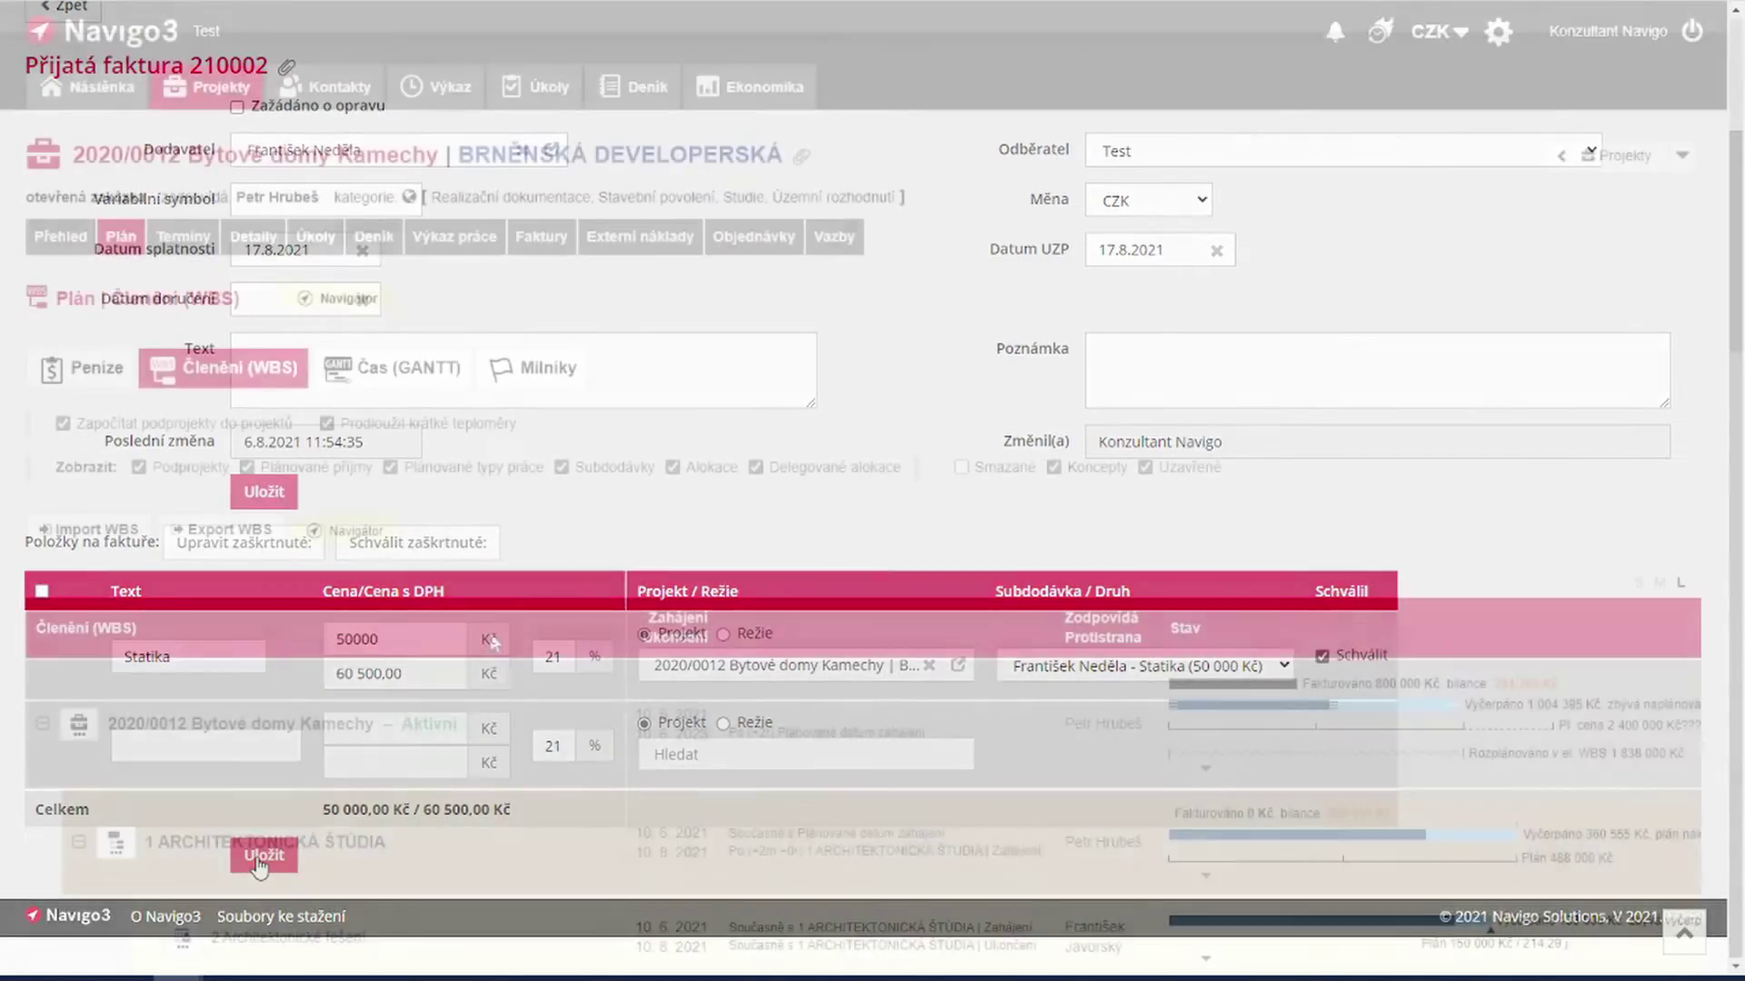
Step: Check the approval status of the Statika invoice and close the invoices list
scroll(505, 652, "down", 4)
scroll(507, 659, "down", 5)
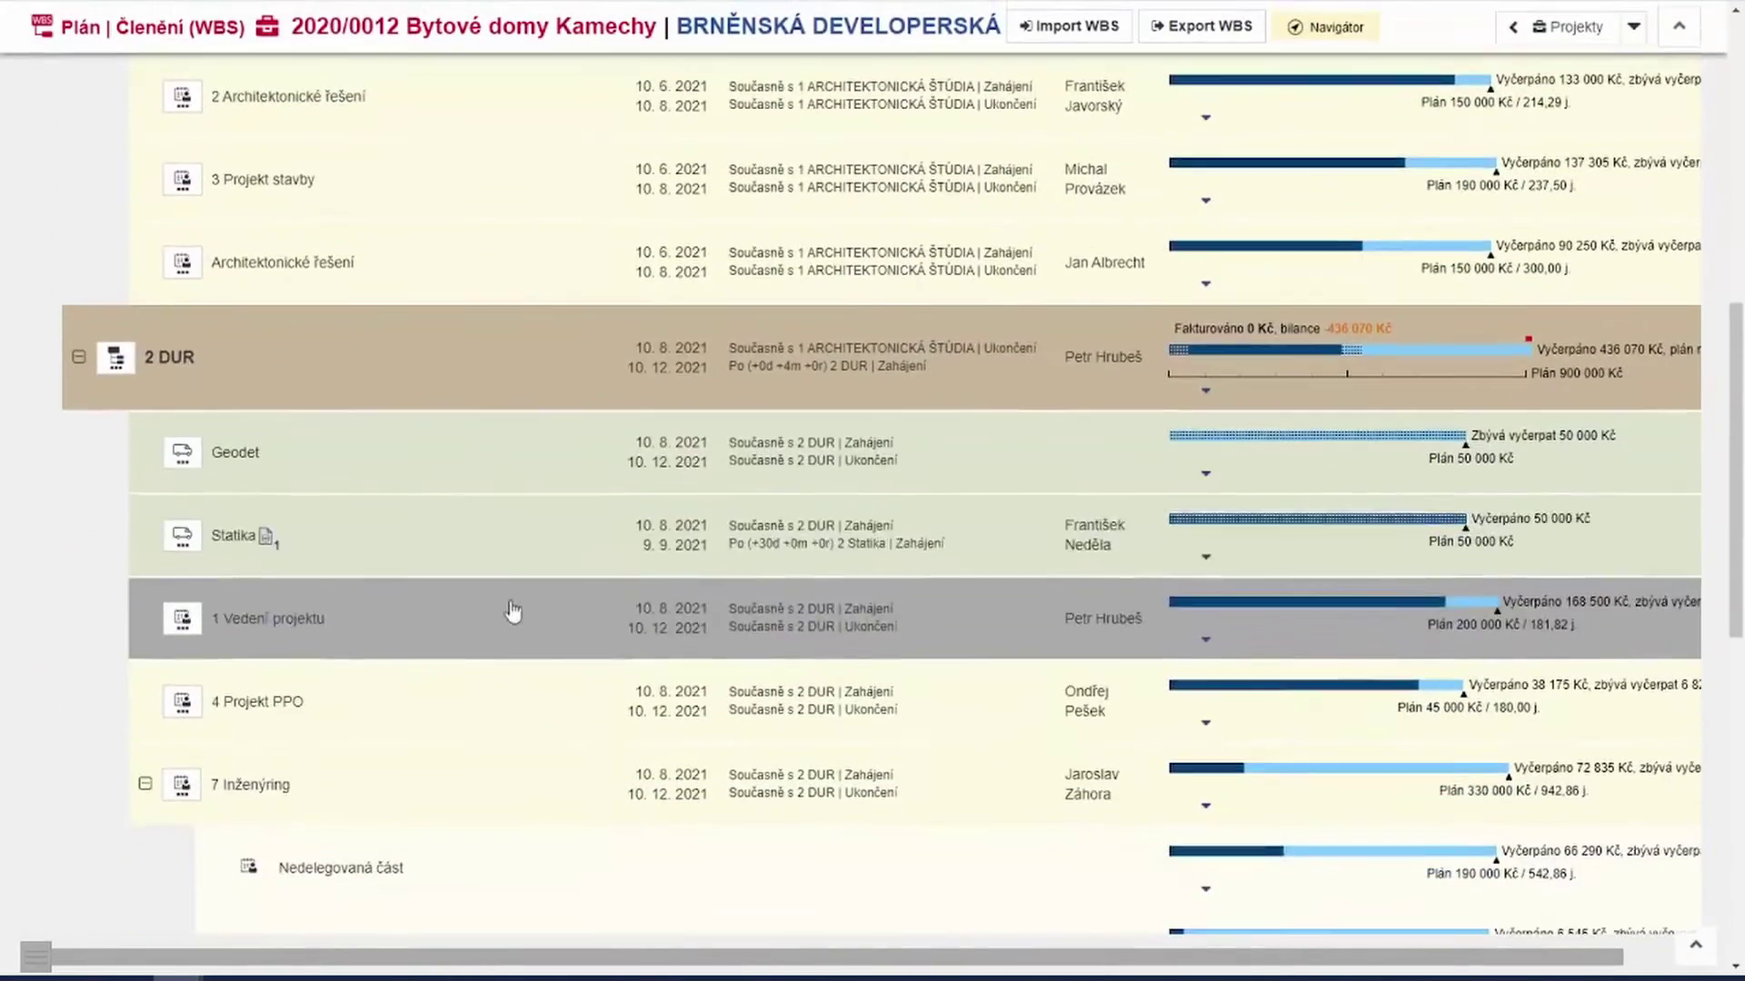
left_click(266, 538)
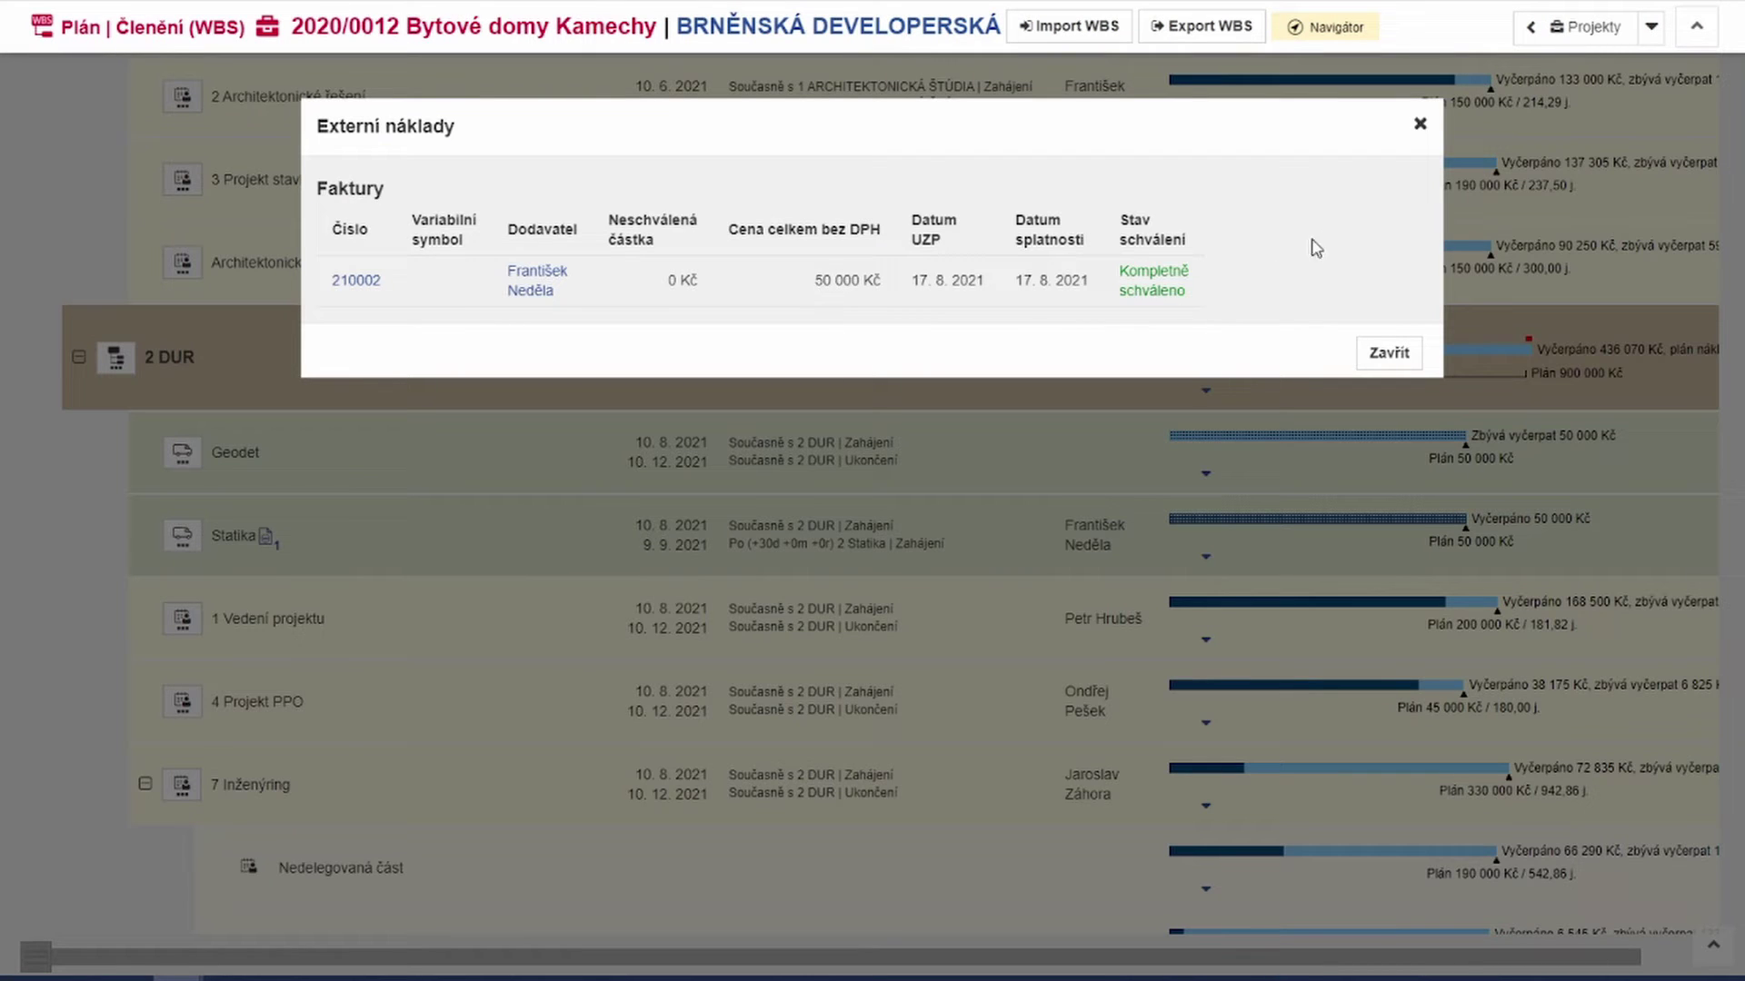
left_click(1420, 127)
Step: Change the Statika item's price to 55 000 Kč, enter text 'Statika' and approve it
mouse_move(1316, 530)
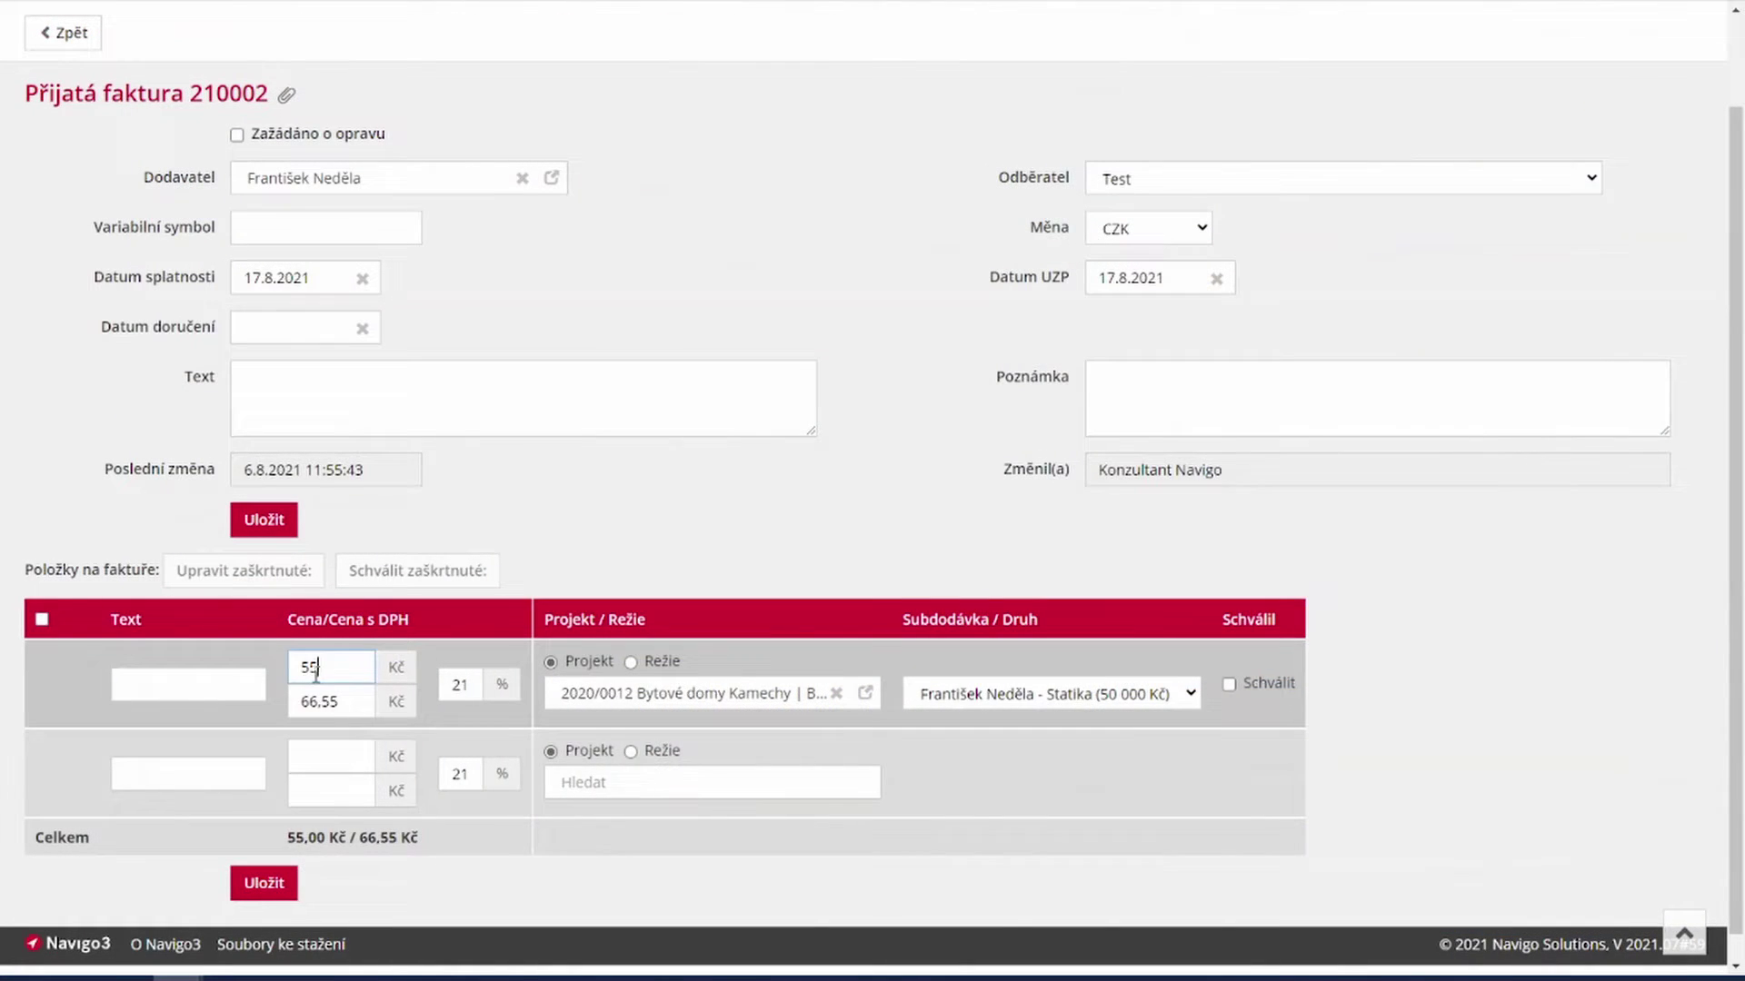
type("000")
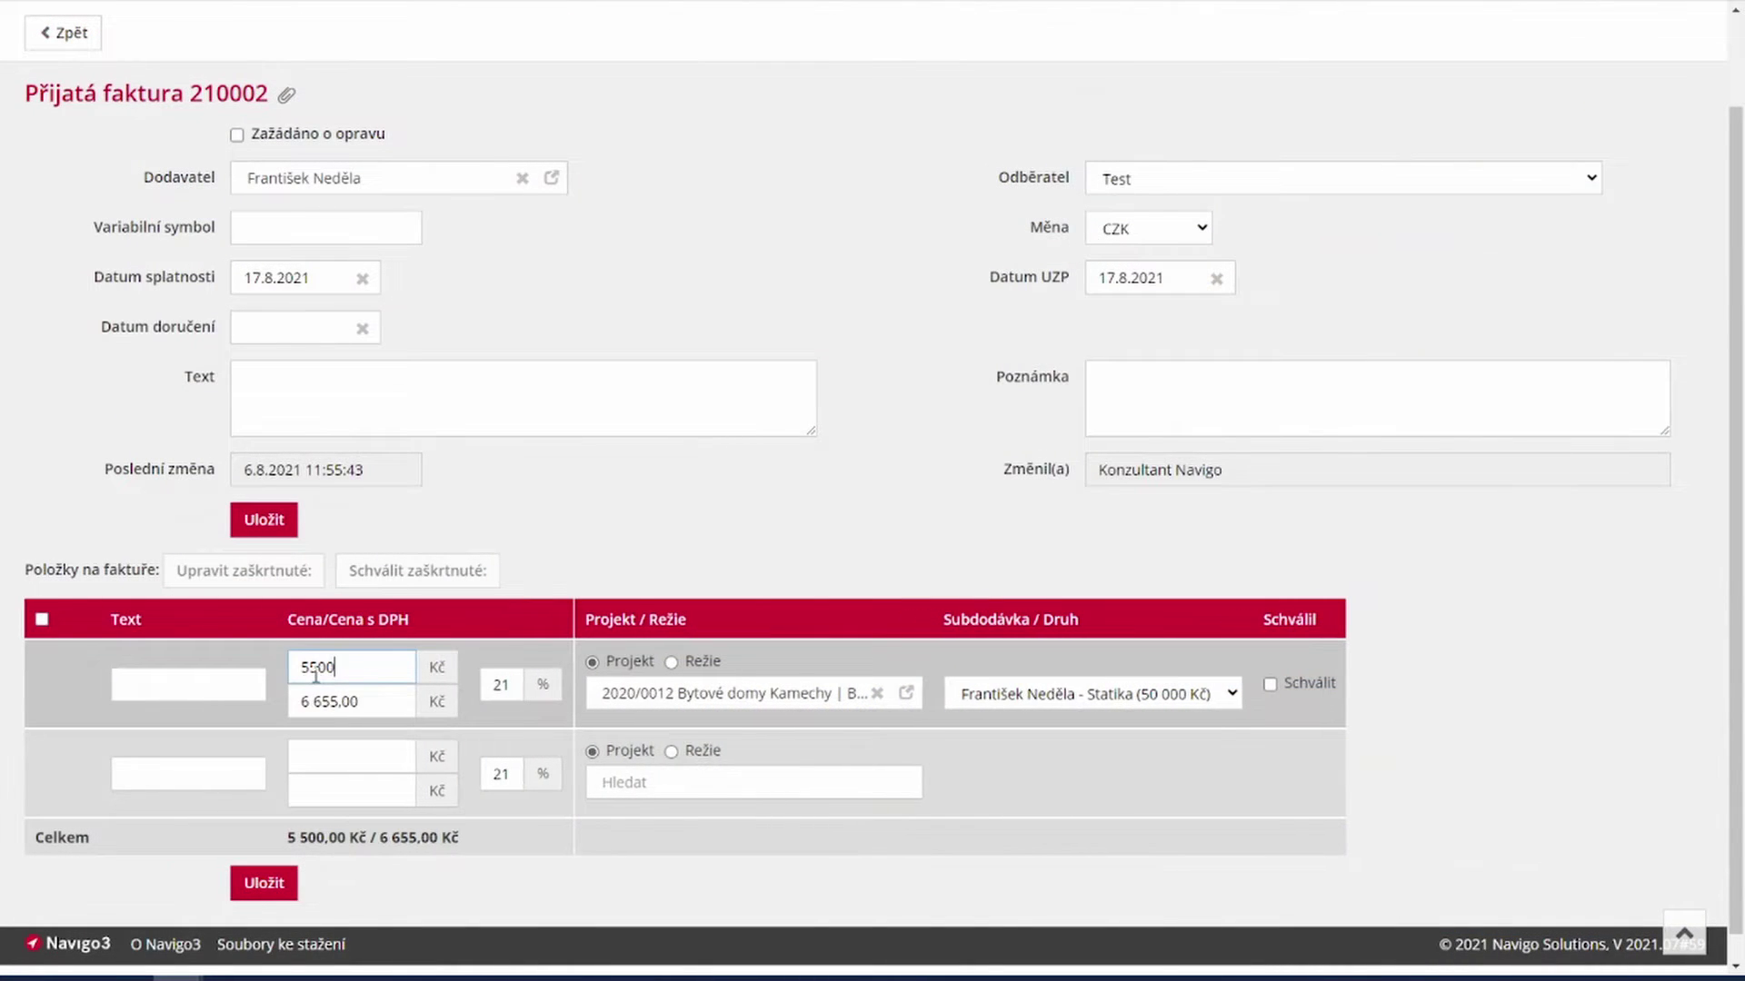
left_click(255, 680)
type("Statika")
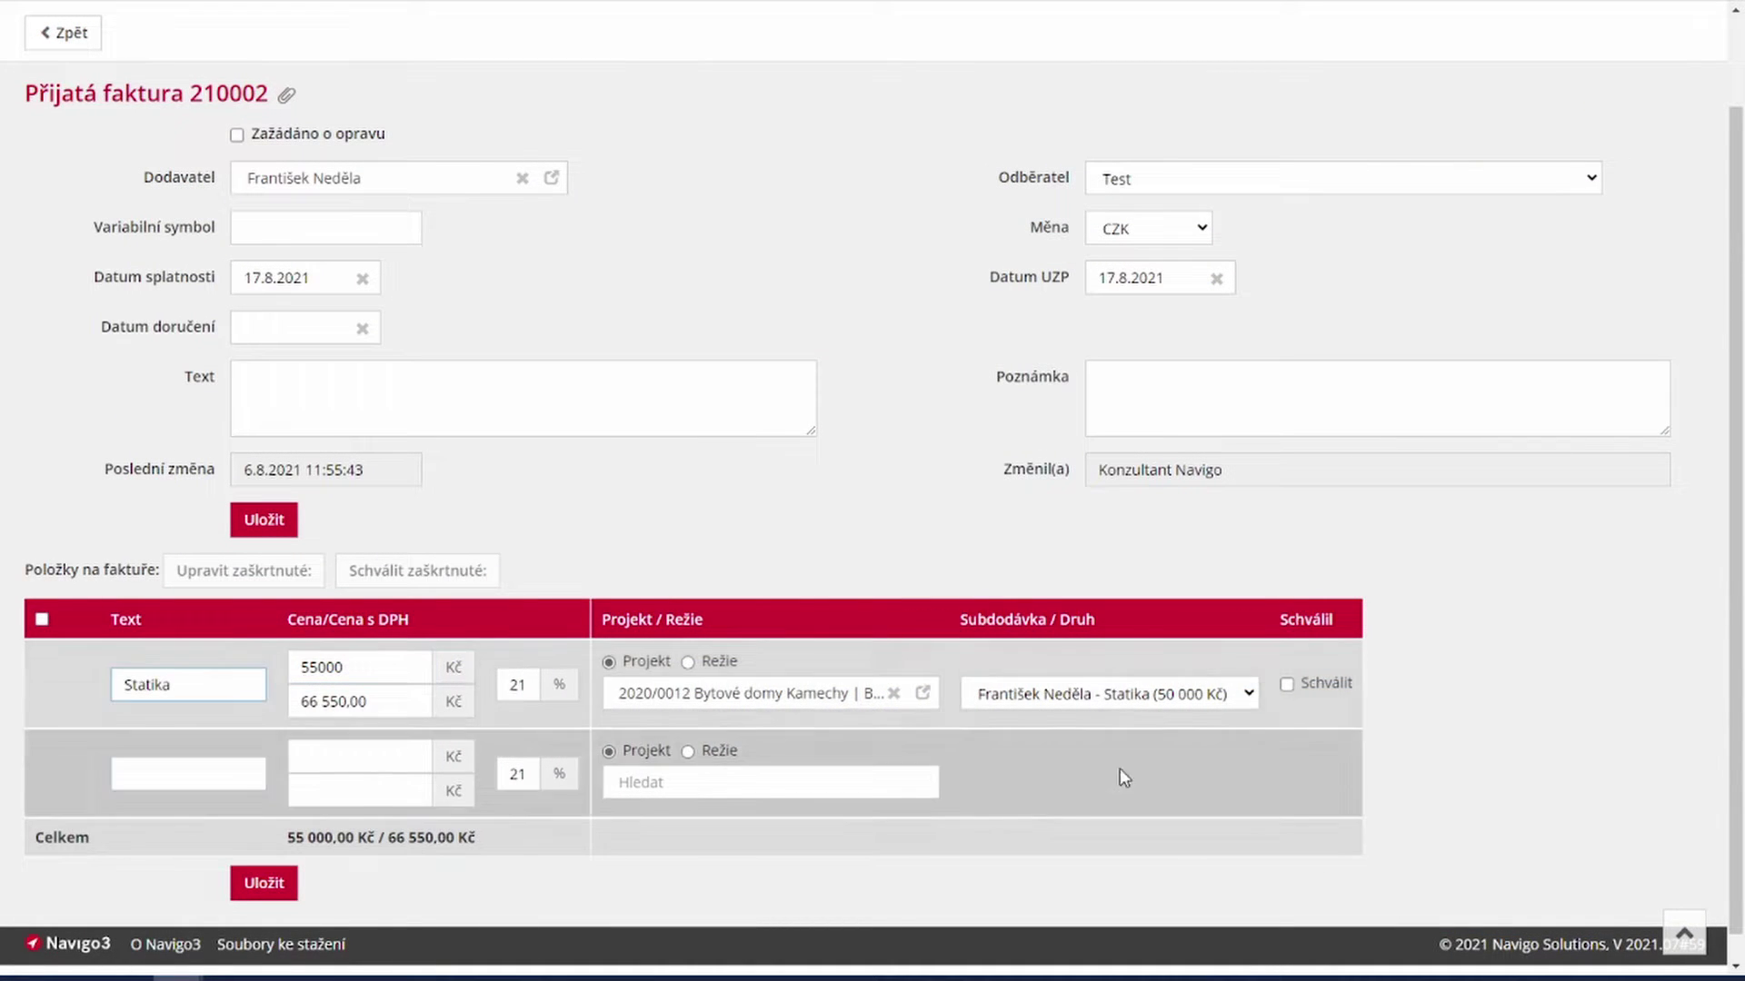
left_click(1287, 684)
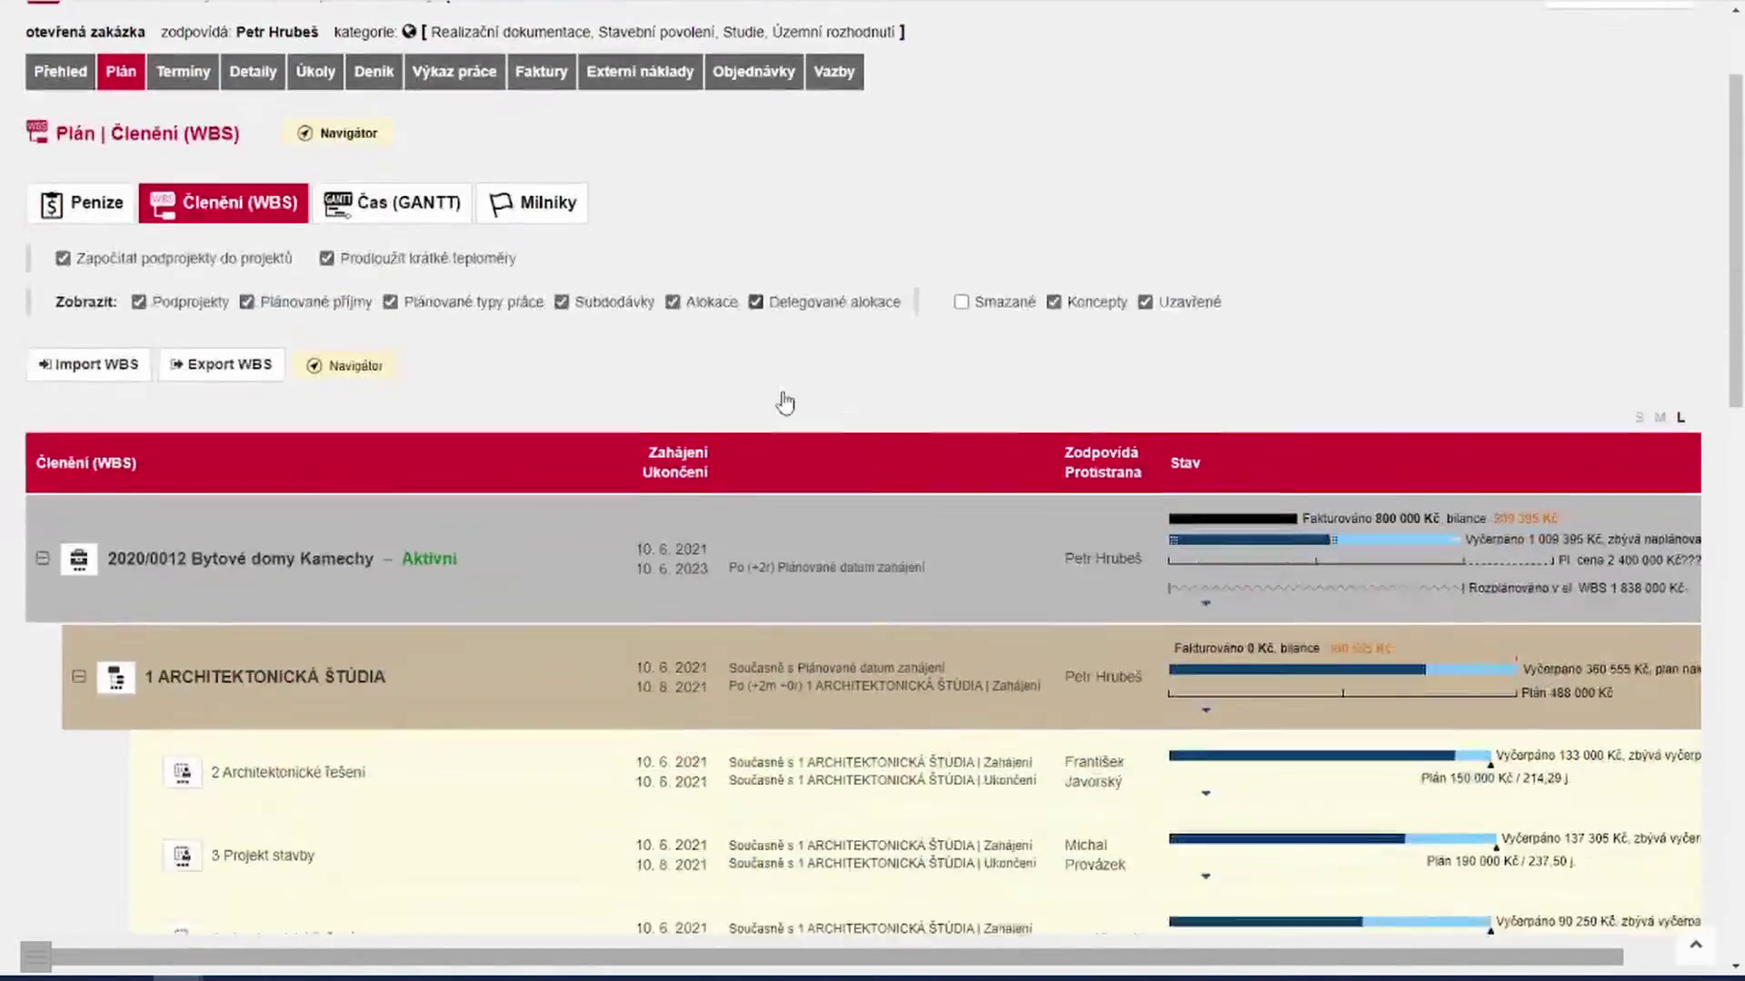
Step: Inspect Statika's red WBS bar: 55 000 Kč drawn, 5 000 Kč over its 50 000 Kč plan
scroll(785, 402, "down", 8)
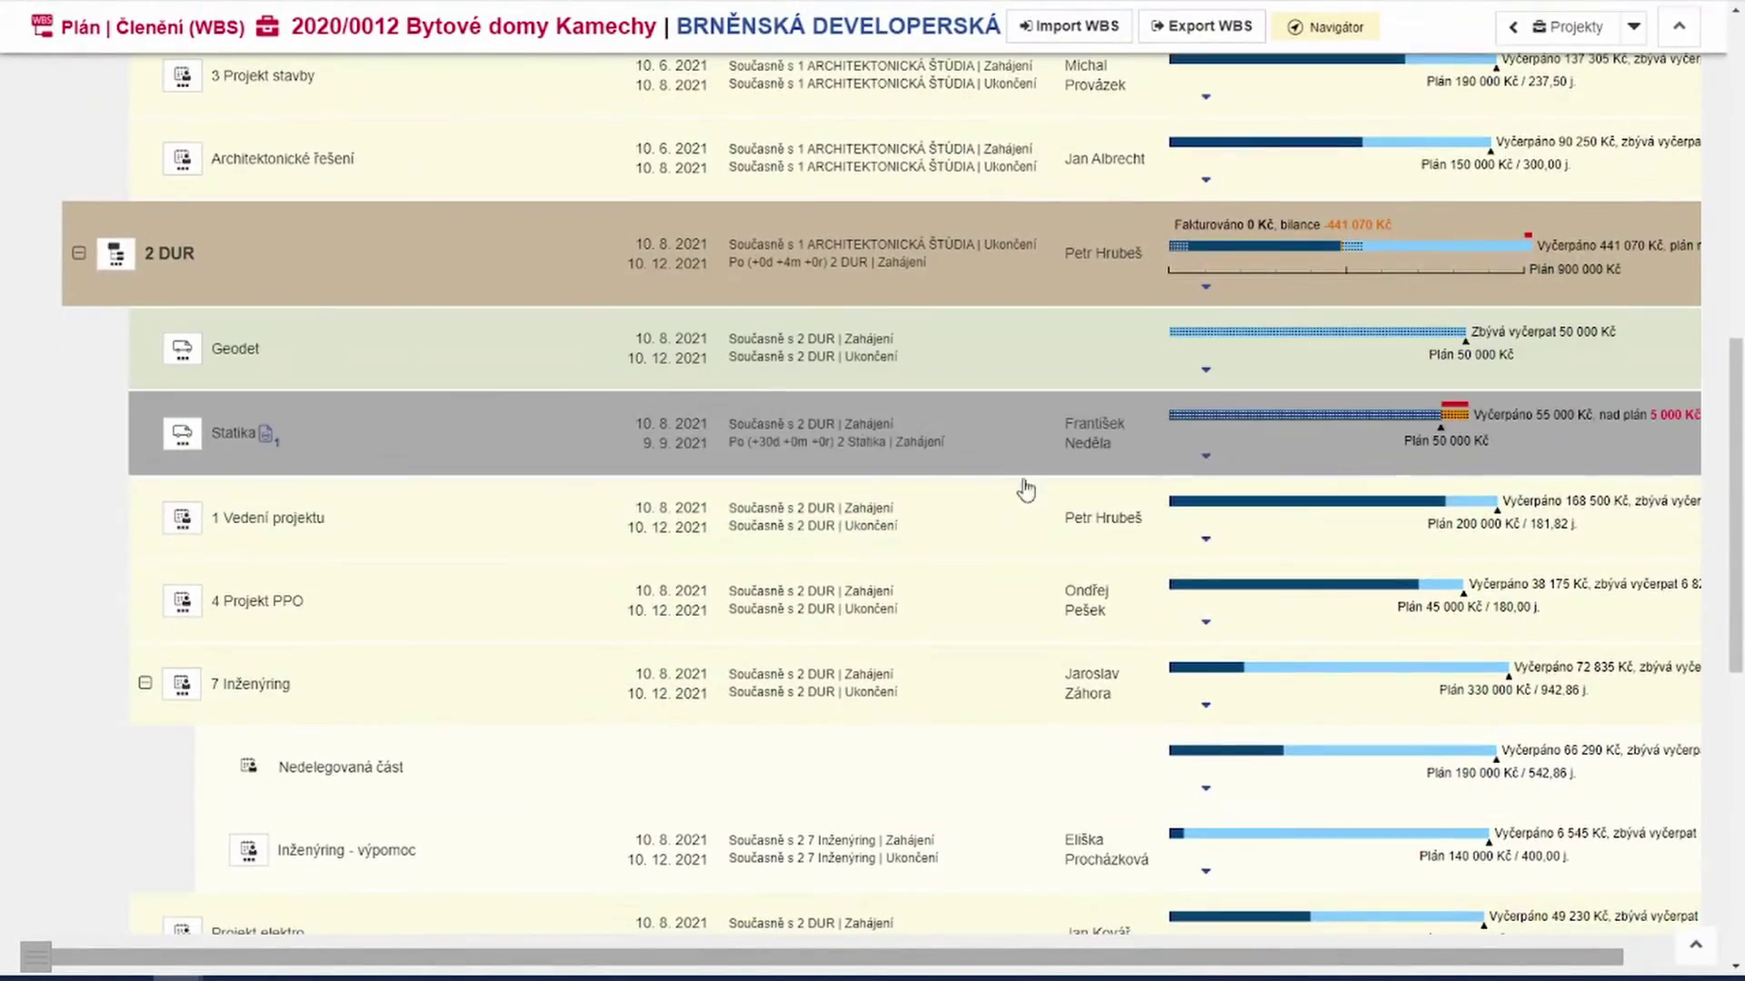
mouse_move(1460, 423)
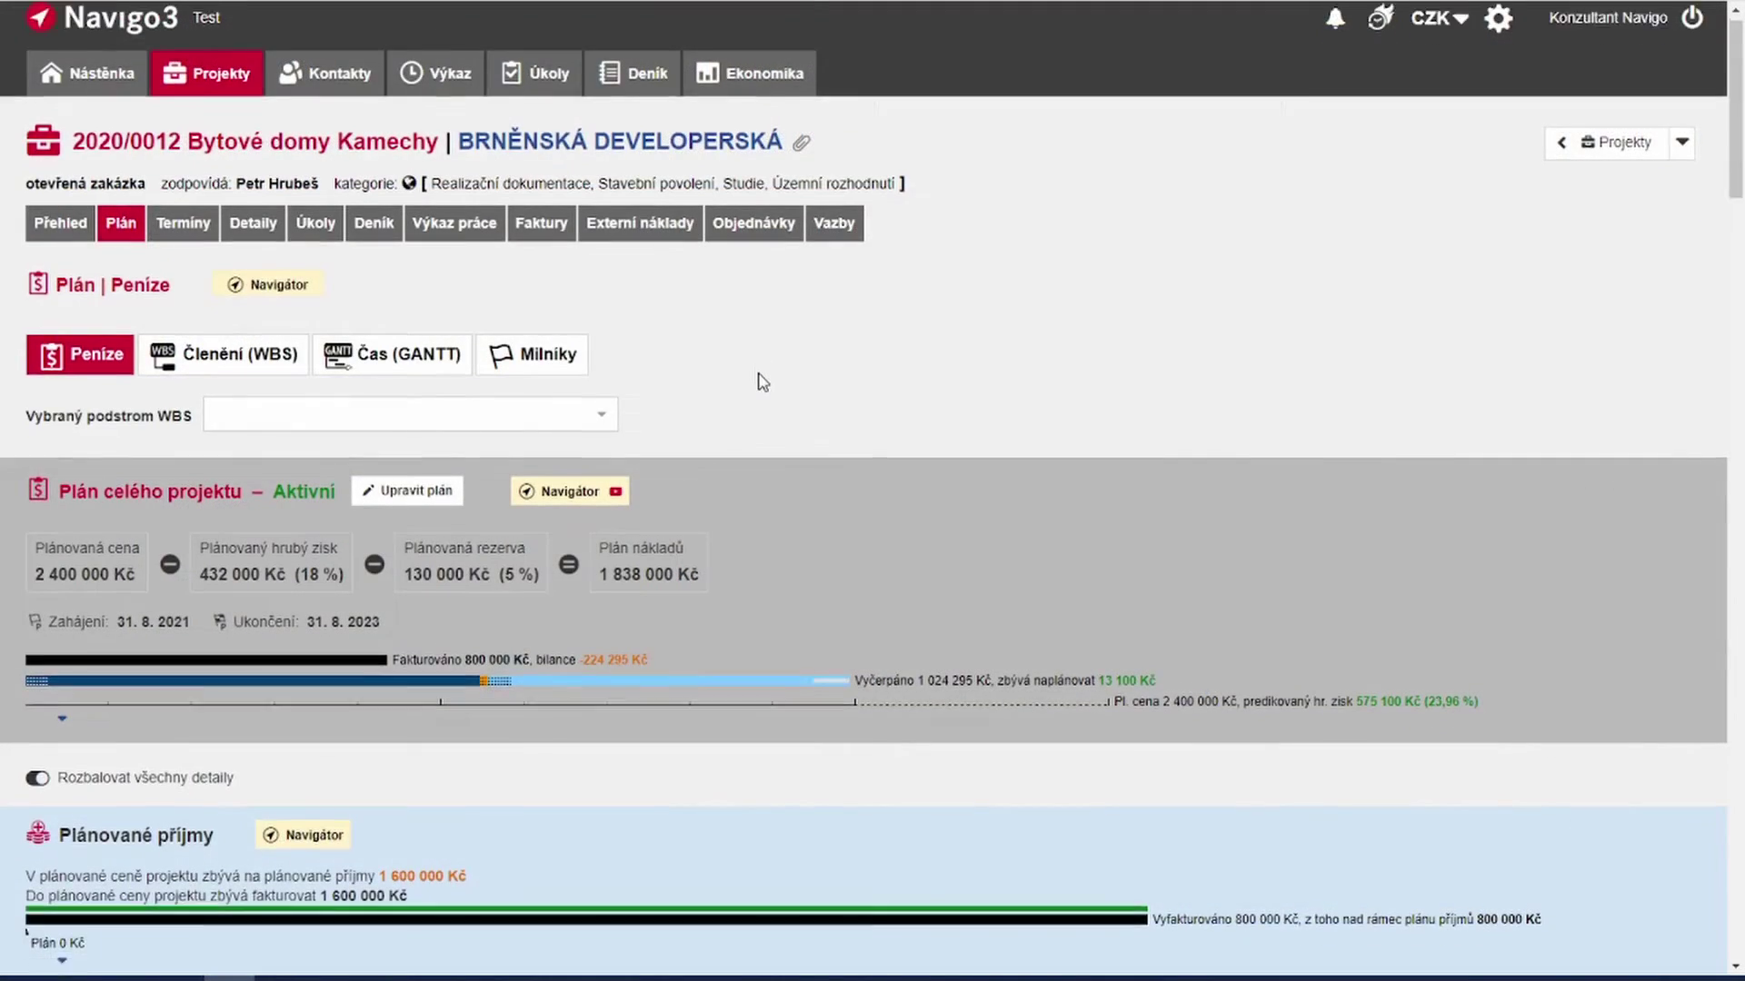
Step: Inspect the Plánované subdodávky overspend bars: 114 500 Kč drawn against the 100 000 Kč plan
scroll(762, 382, "down", 10)
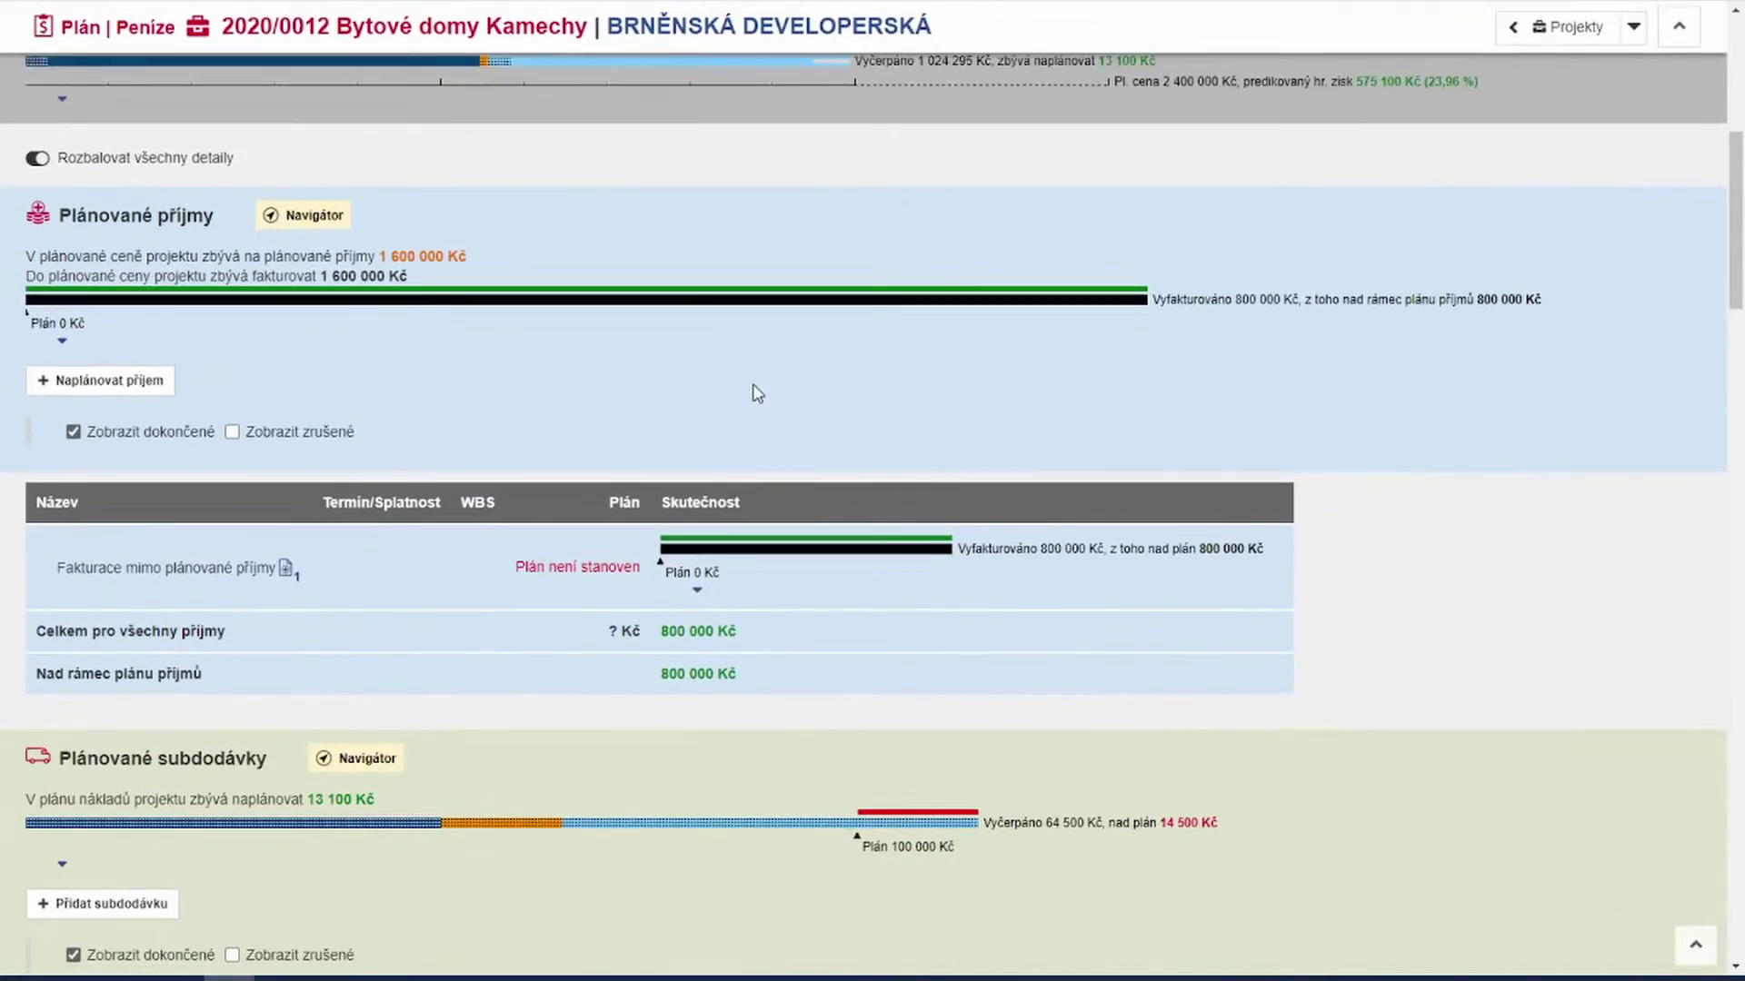
scroll(753, 392, "down", 3)
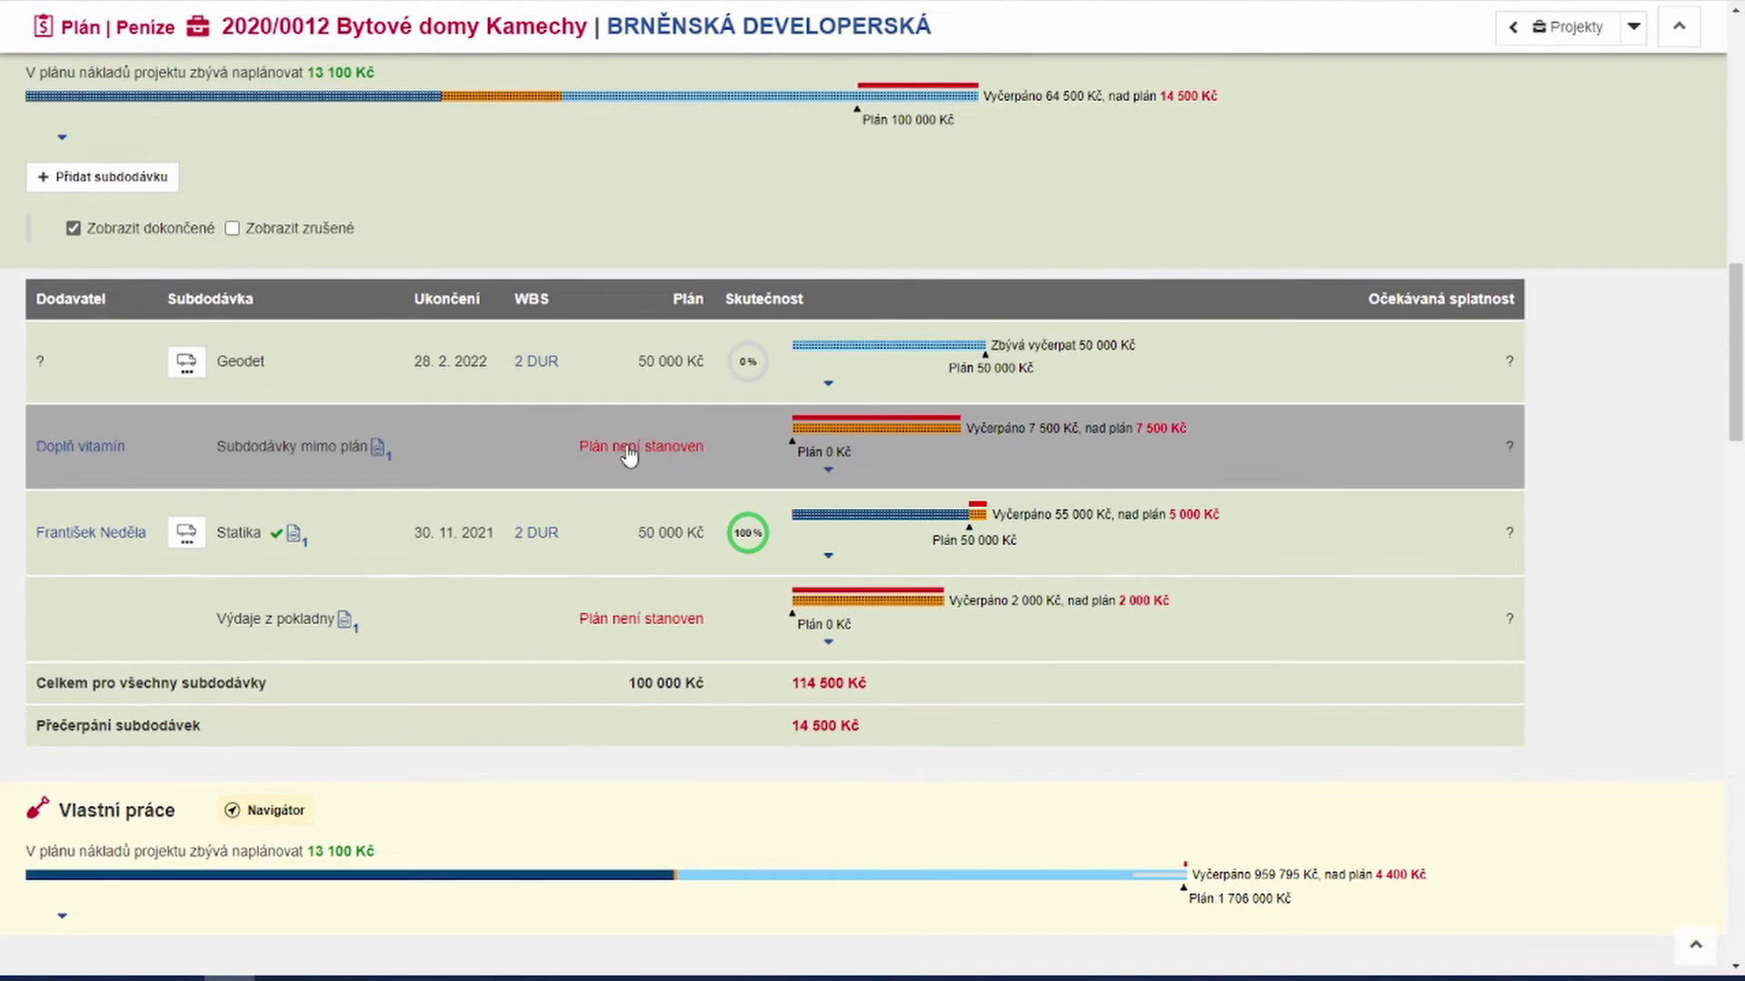
mouse_move(862, 435)
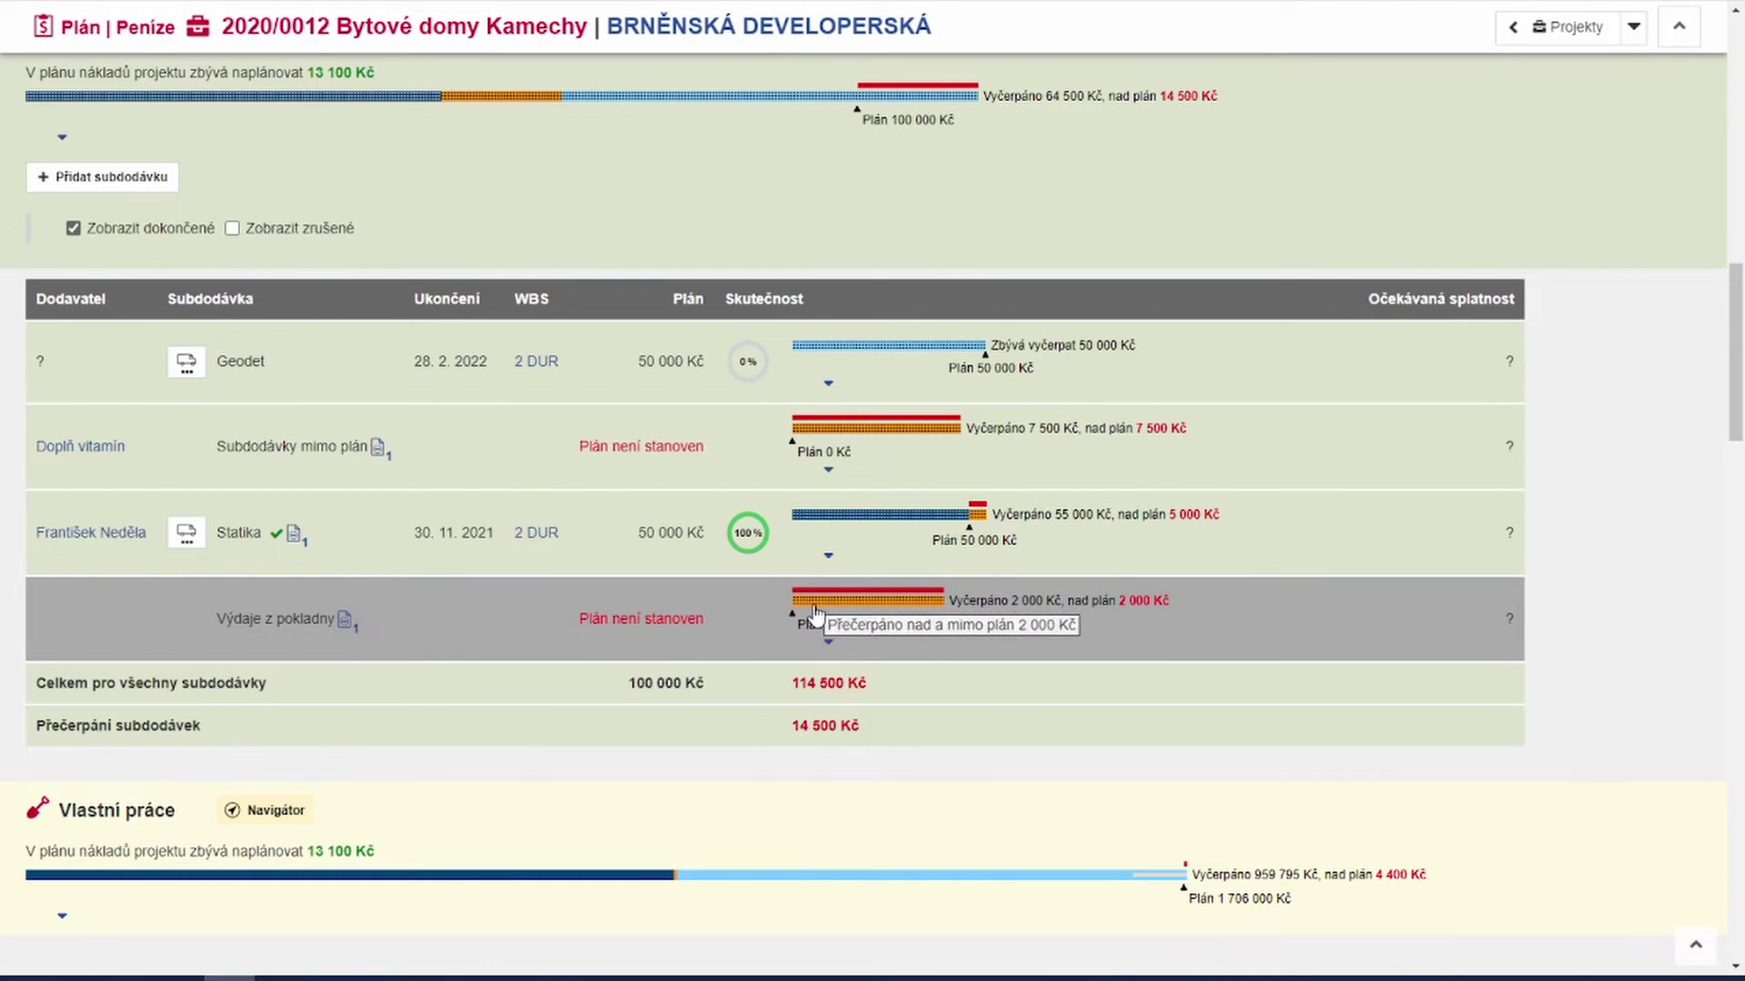
Step: Review the Výdaje z pokladny cash expense and the Doplň vitamín invoice behind the overspend
left_click(344, 626)
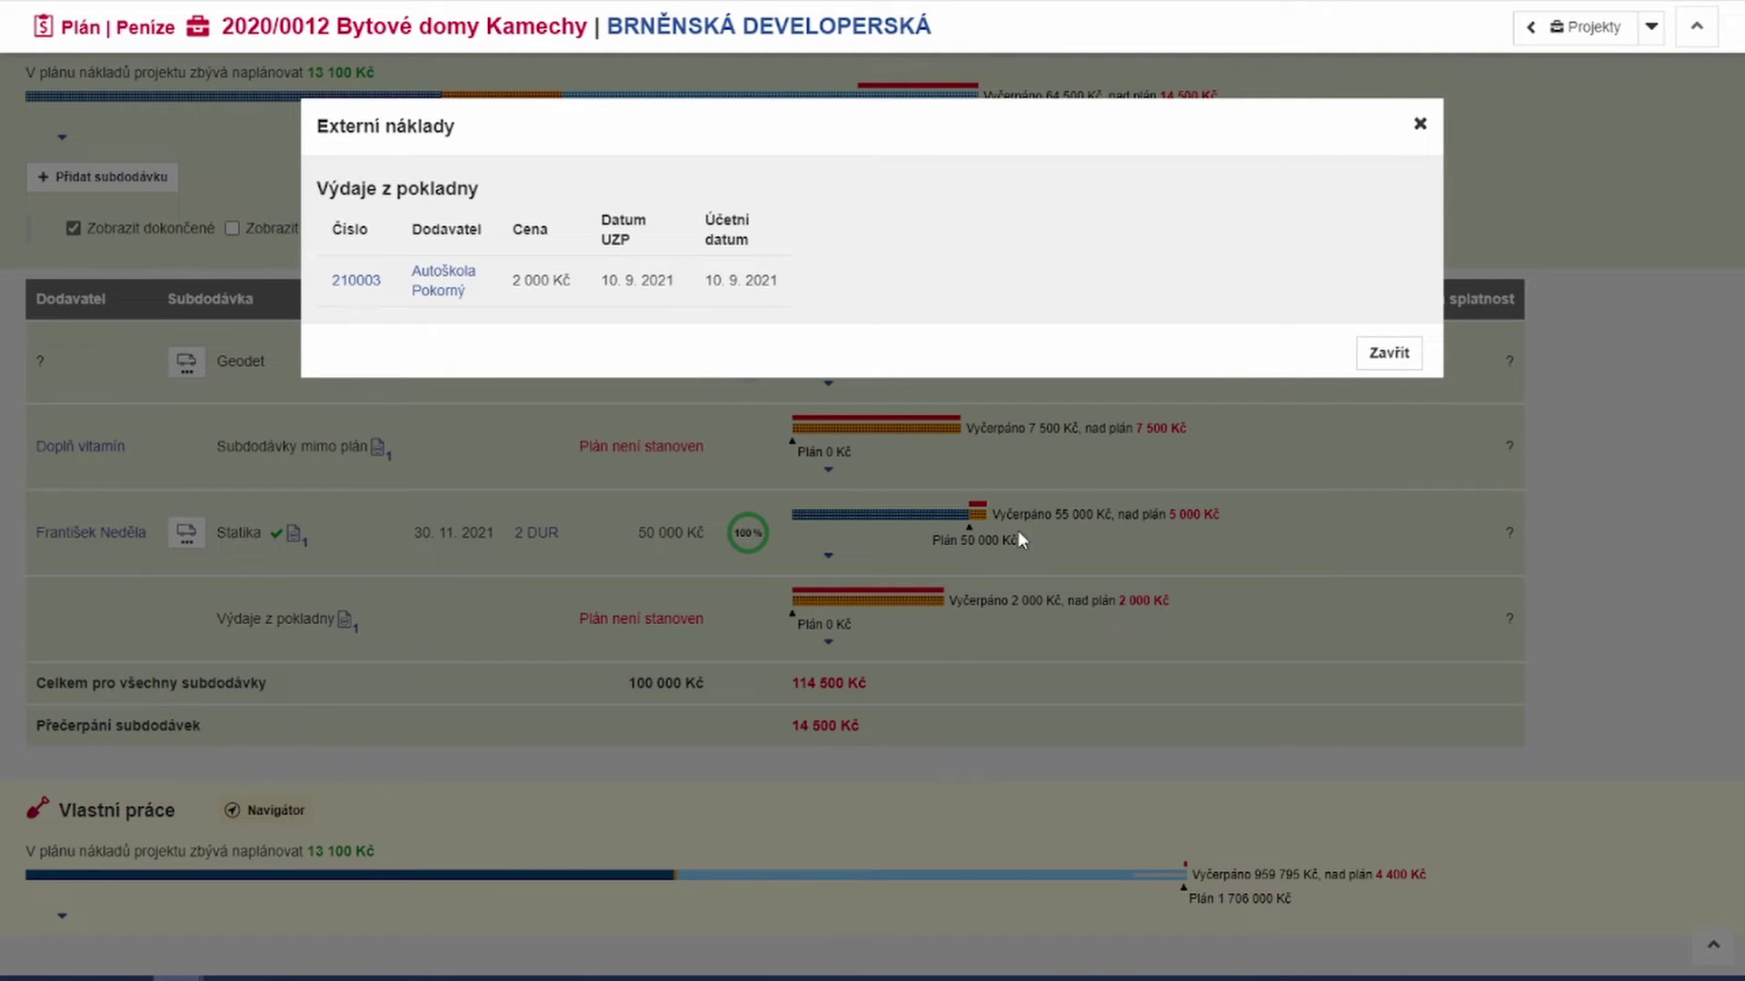
left_click(1387, 354)
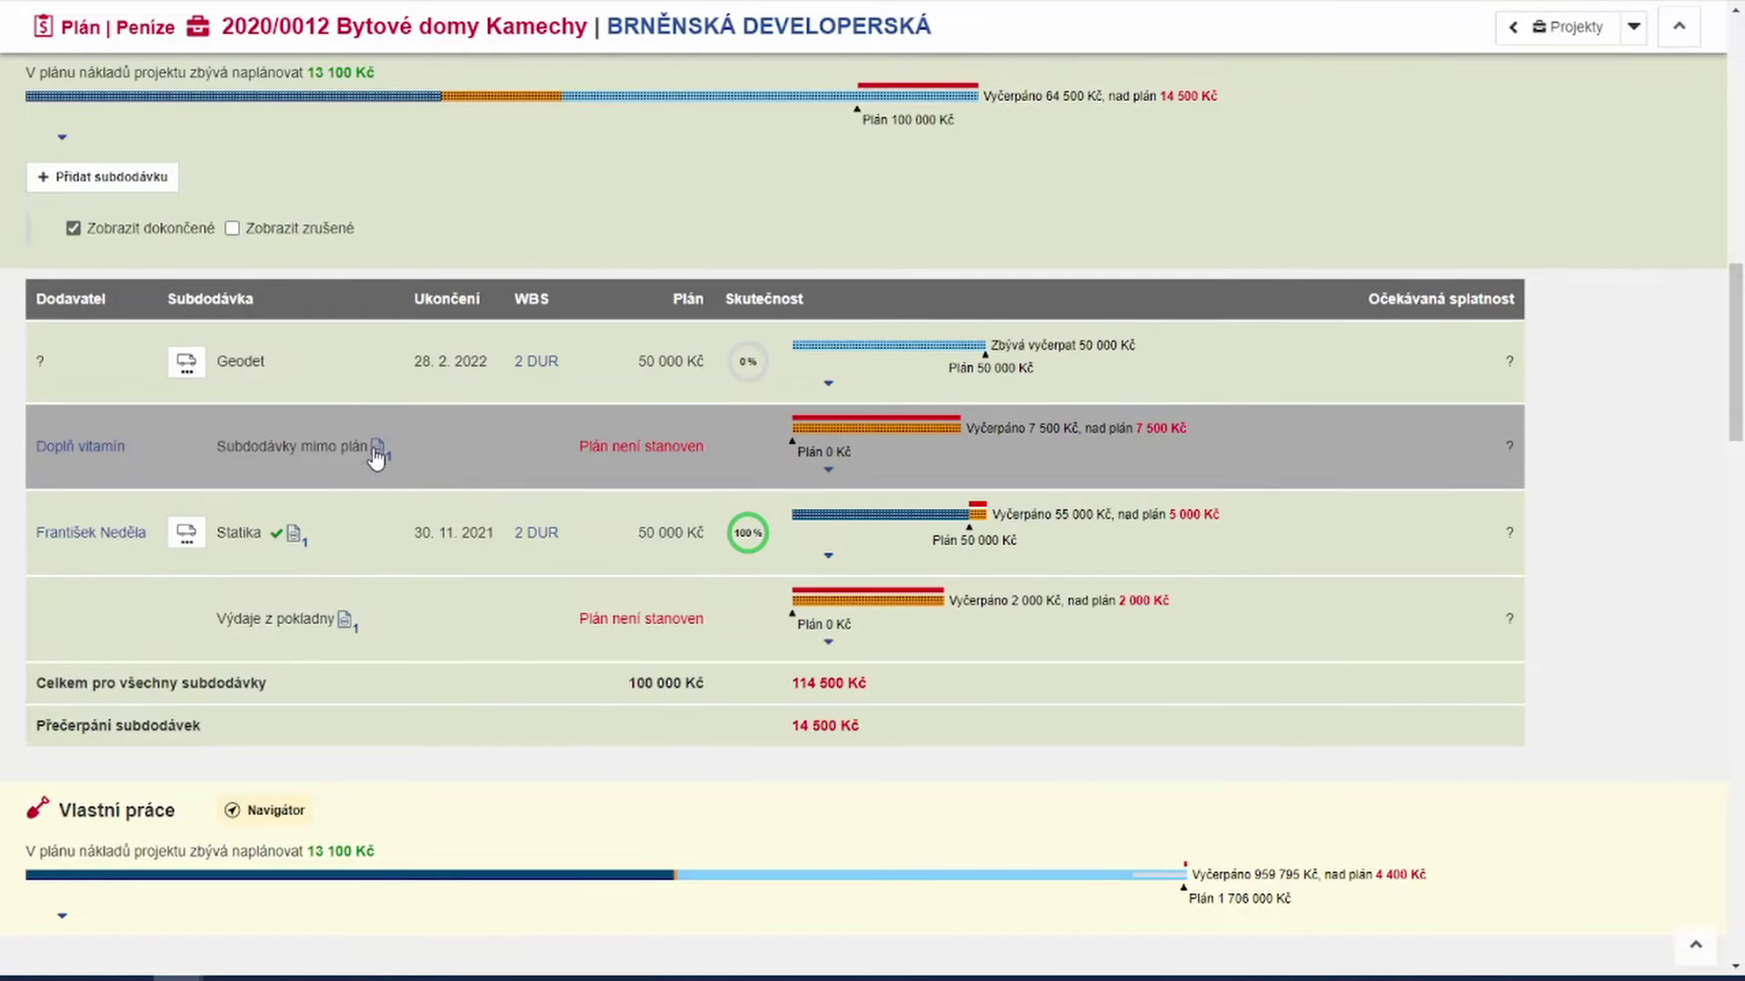
left_click(376, 452)
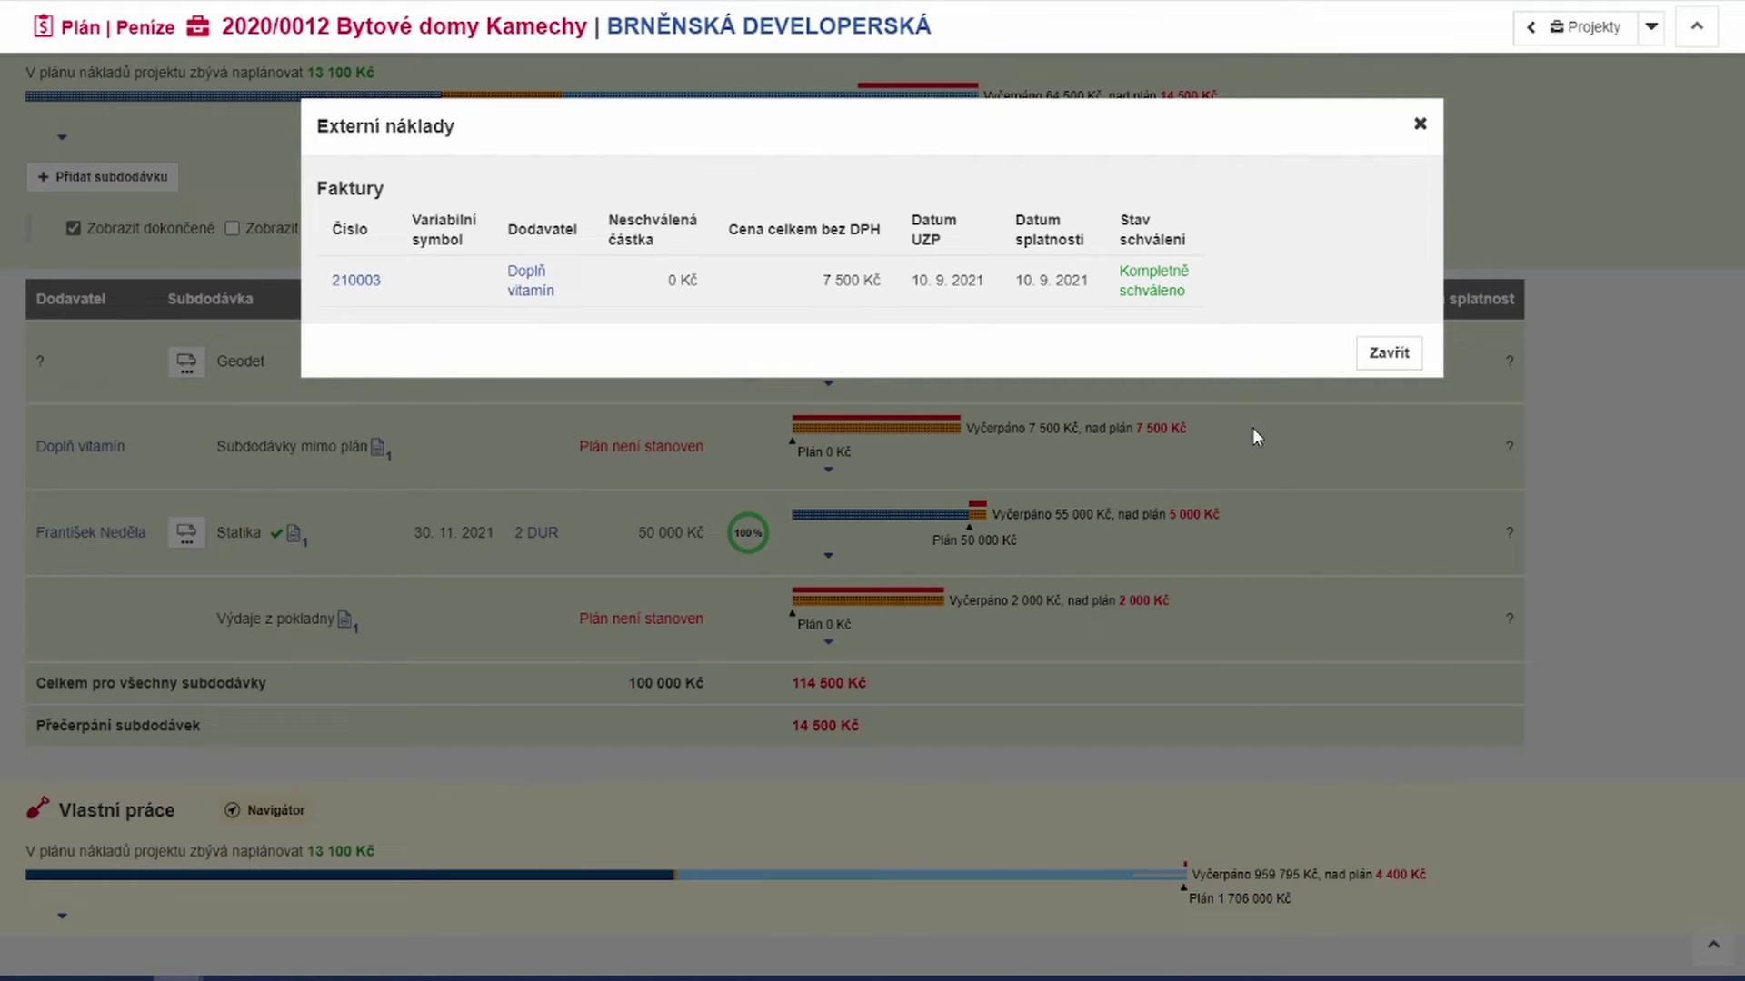
left_click(1388, 353)
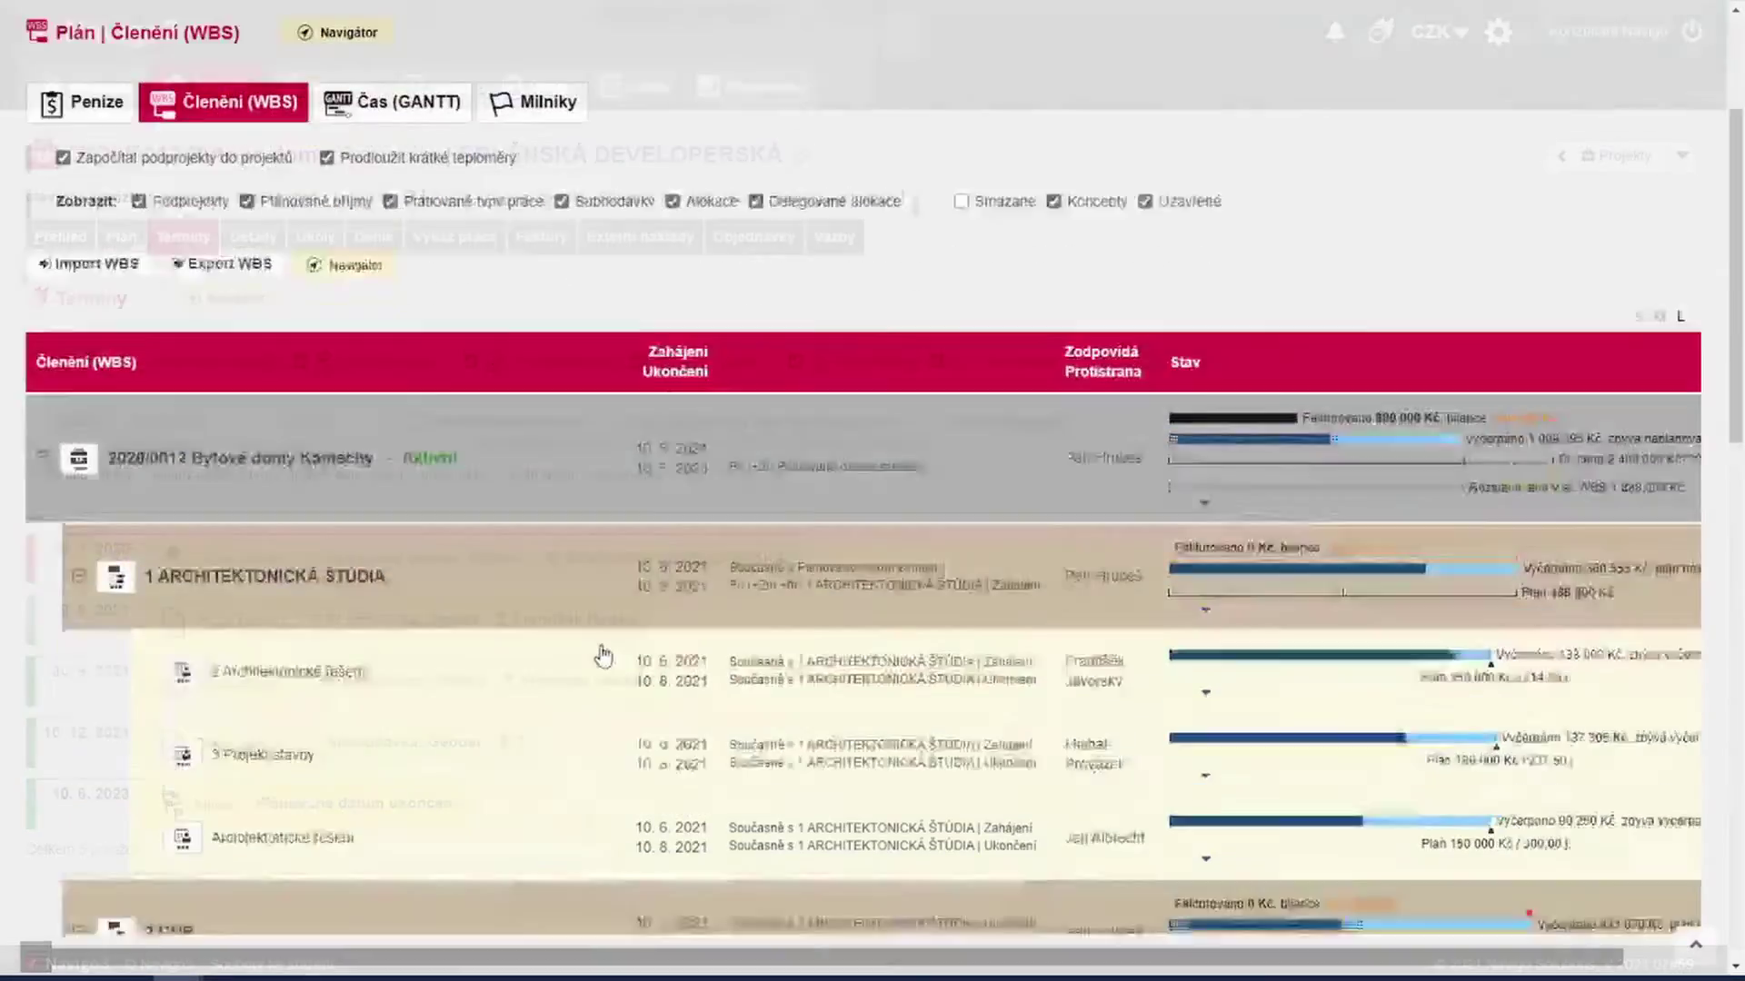
Step: Close out the Statika subcontract so it shows 100 % complete in the WBS
scroll(607, 654, "down", 10)
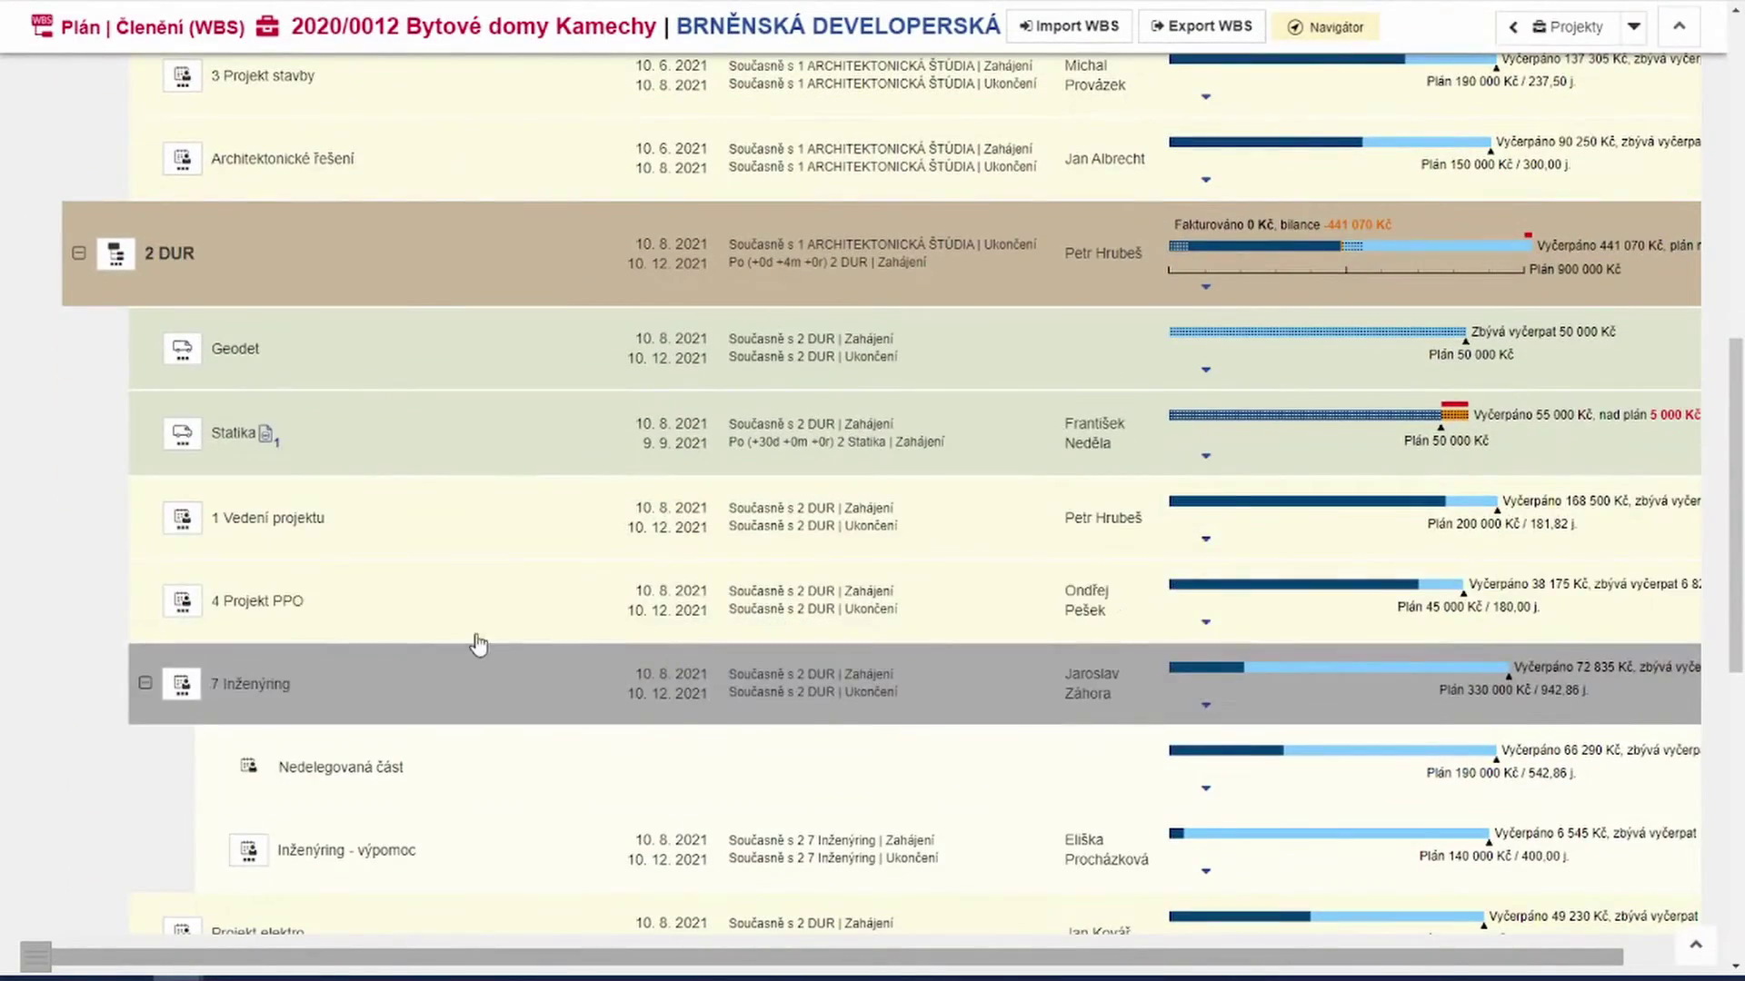
left_click(185, 443)
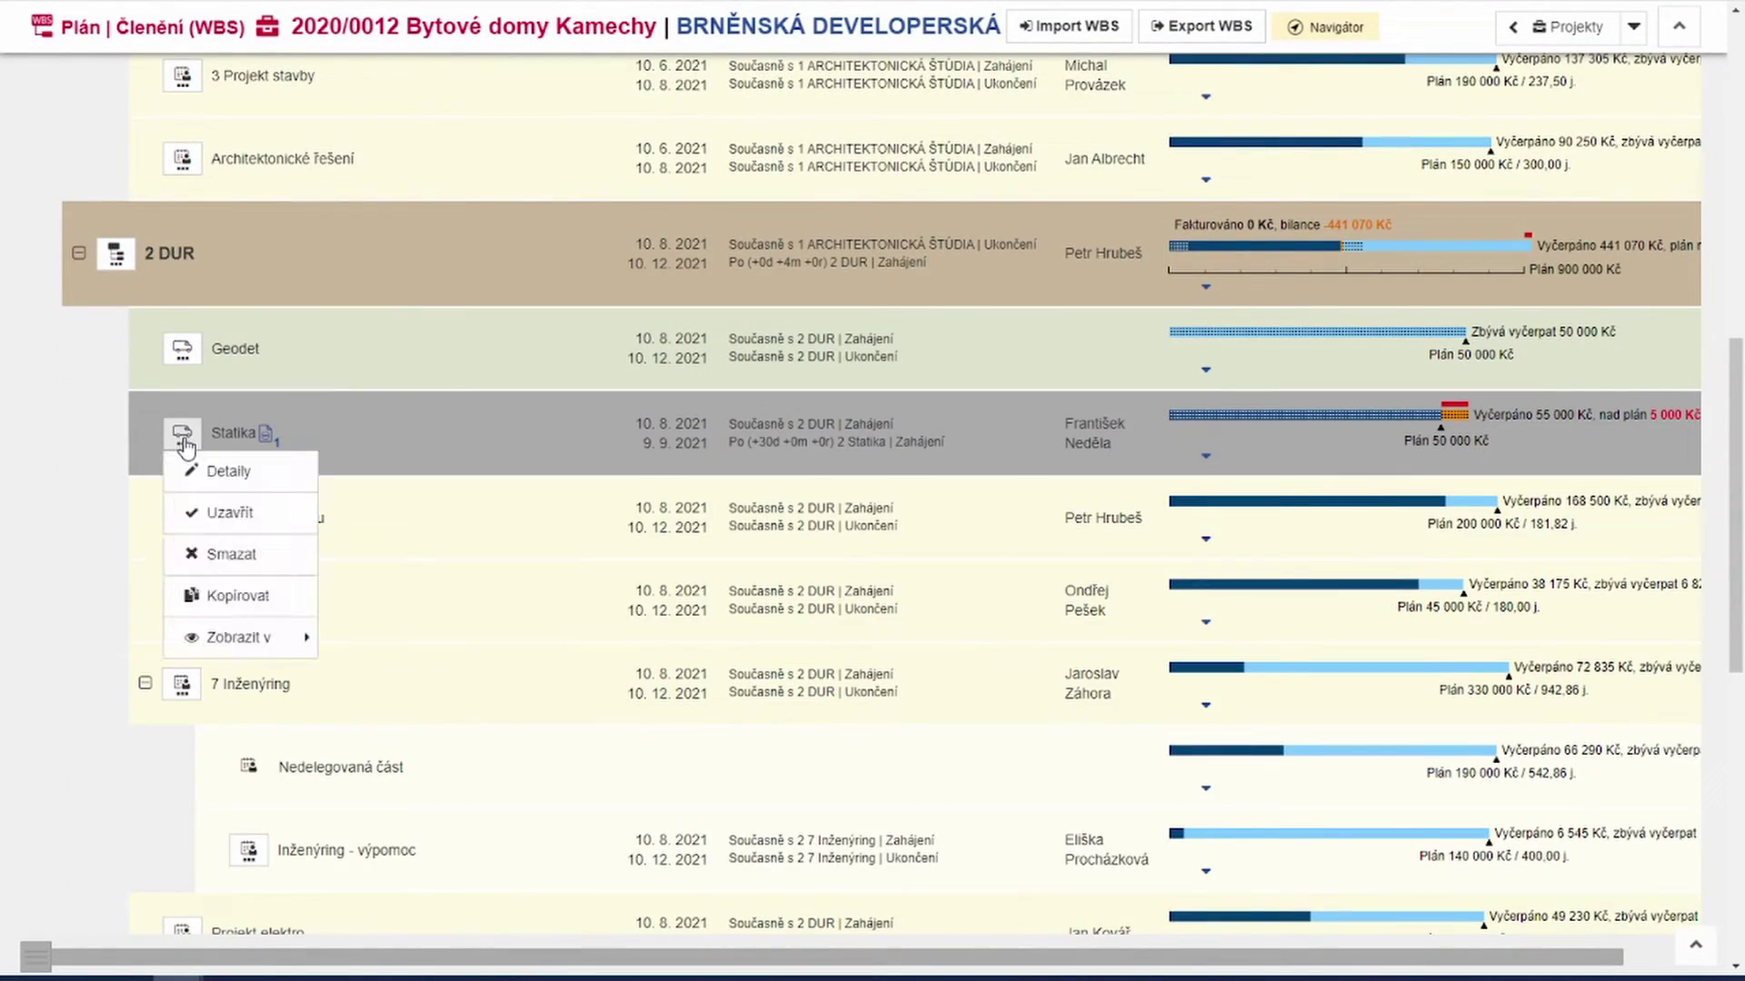
left_click(230, 513)
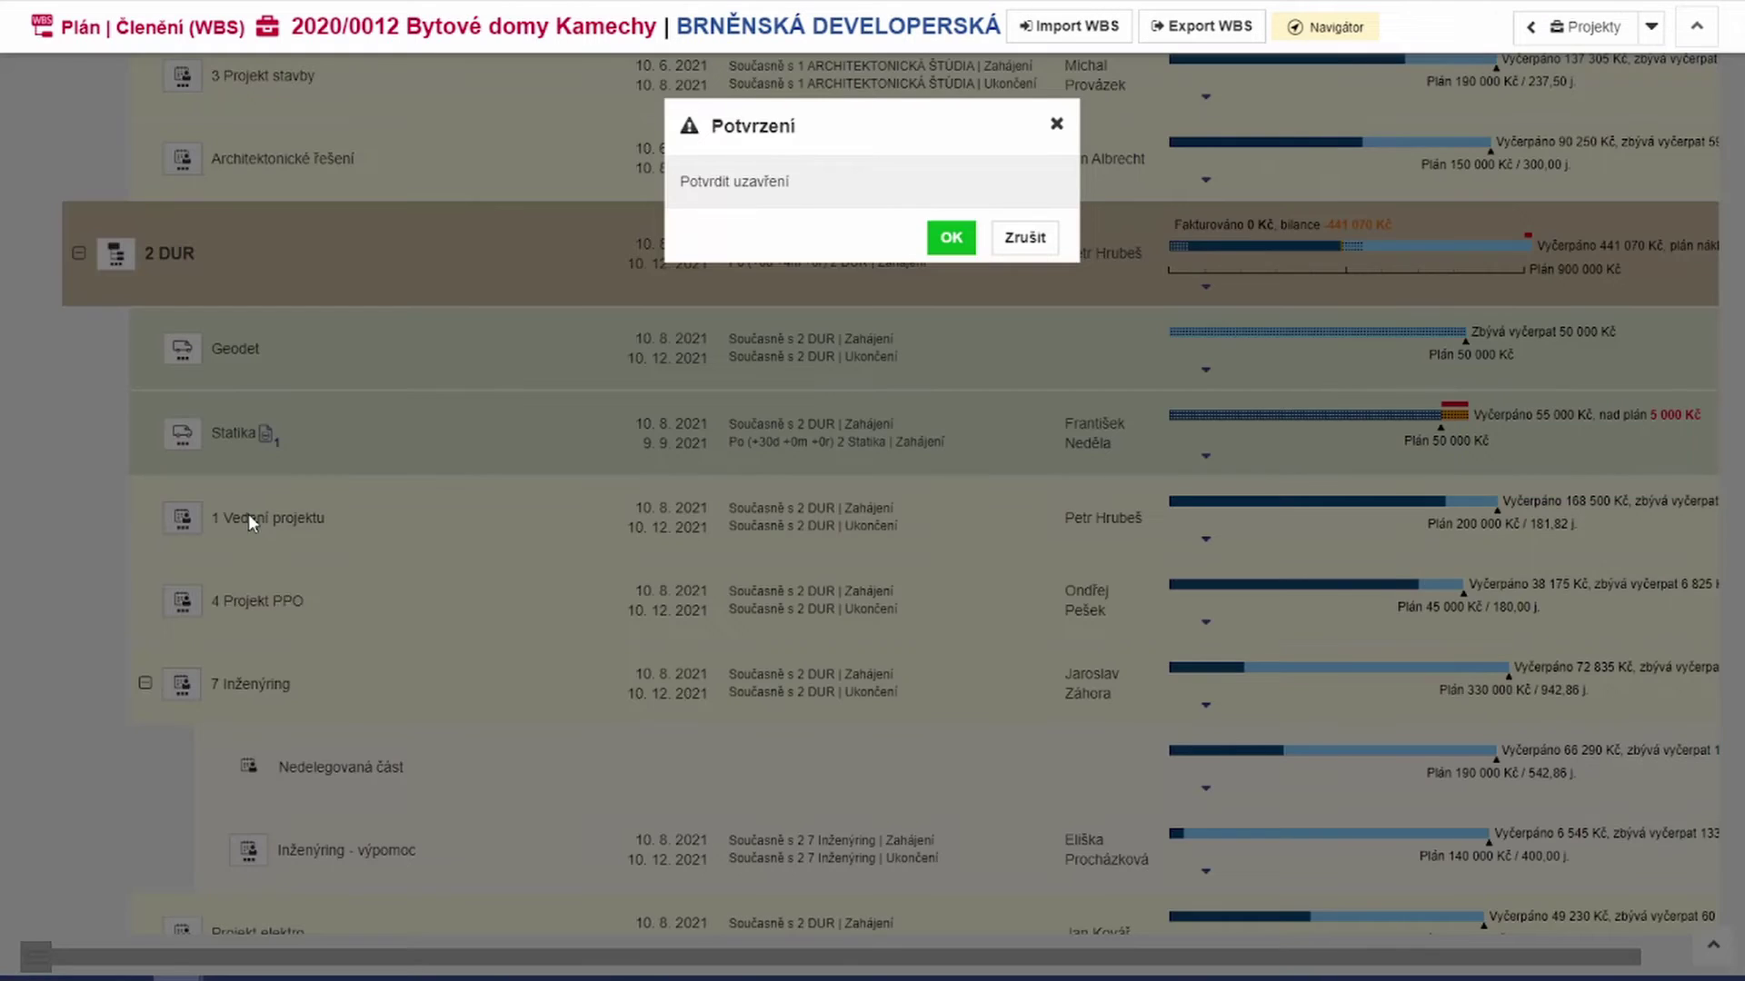
left_click(952, 239)
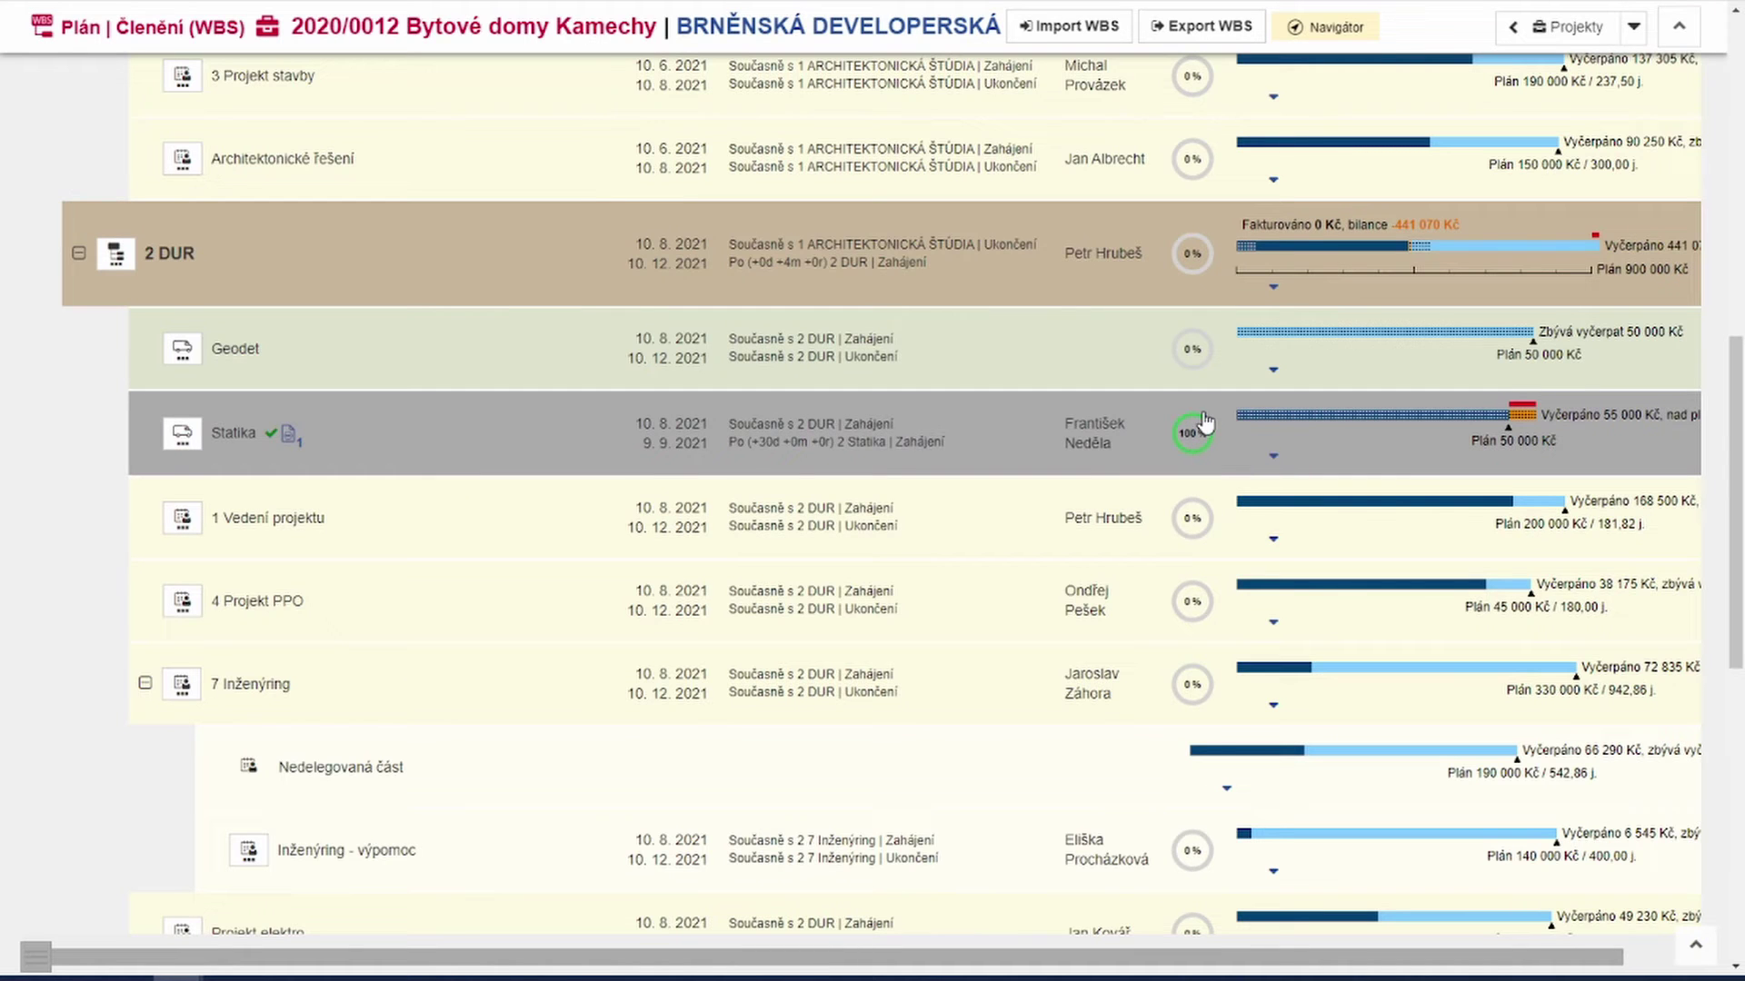
scroll(1040, 444, "up", 10)
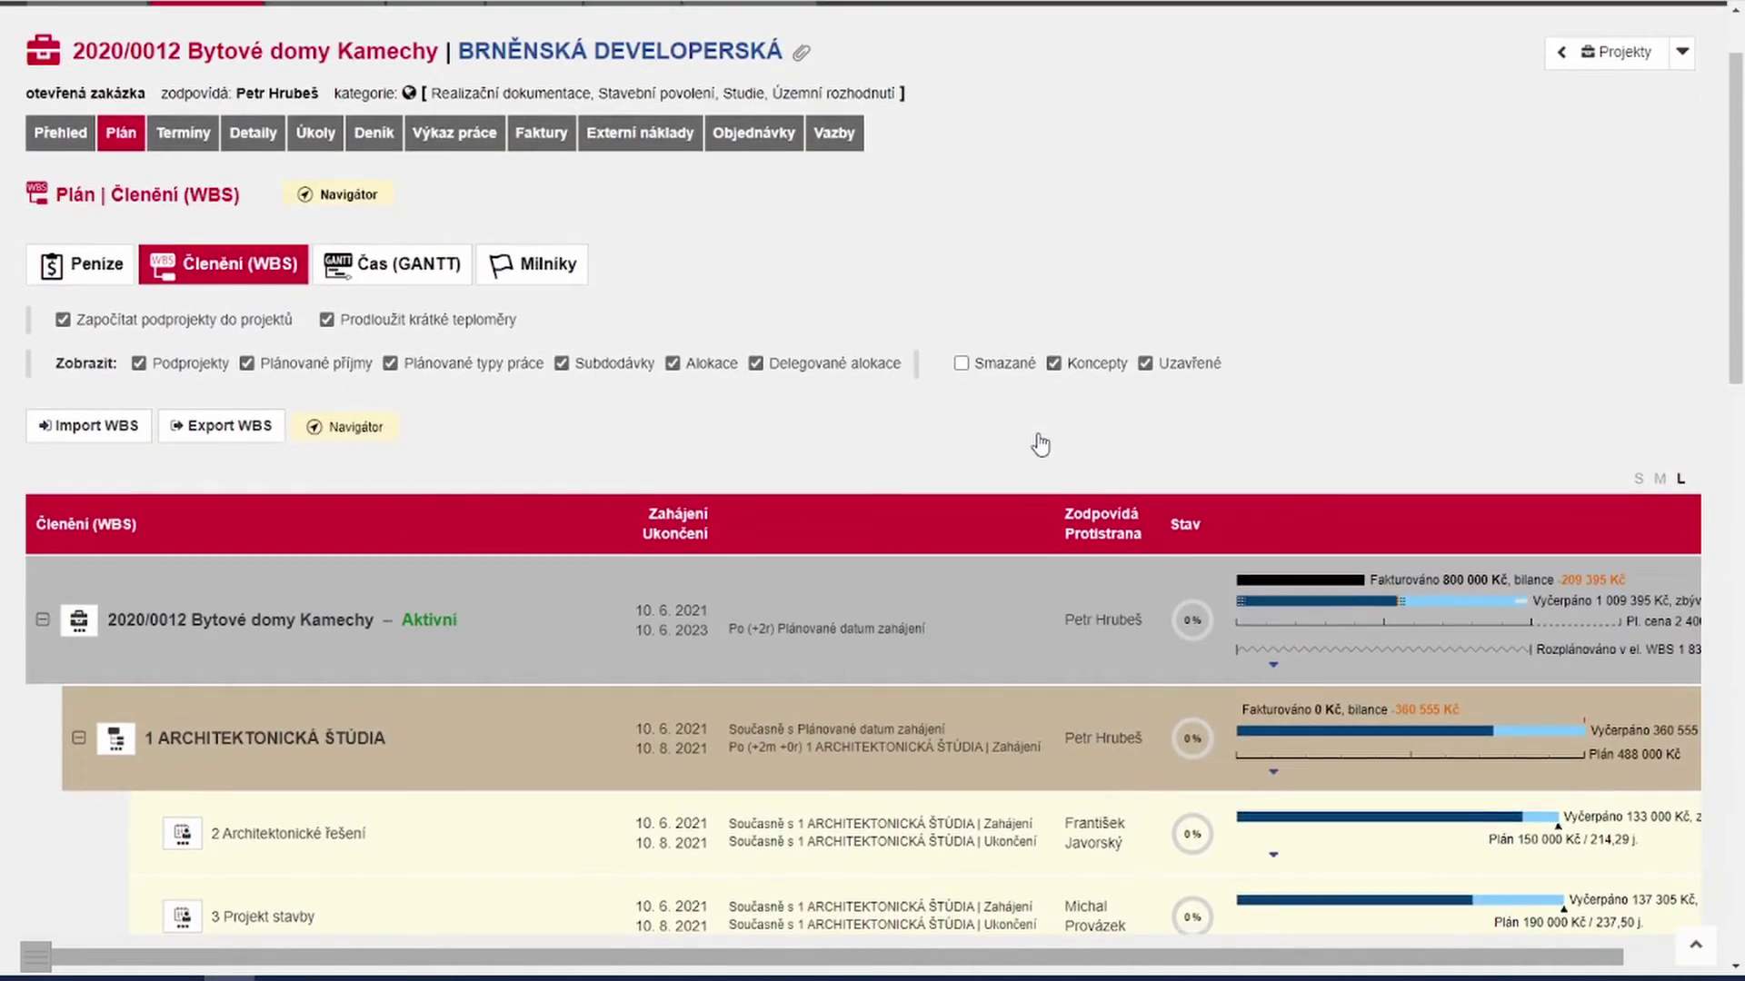
scroll(1041, 444, "up", 1)
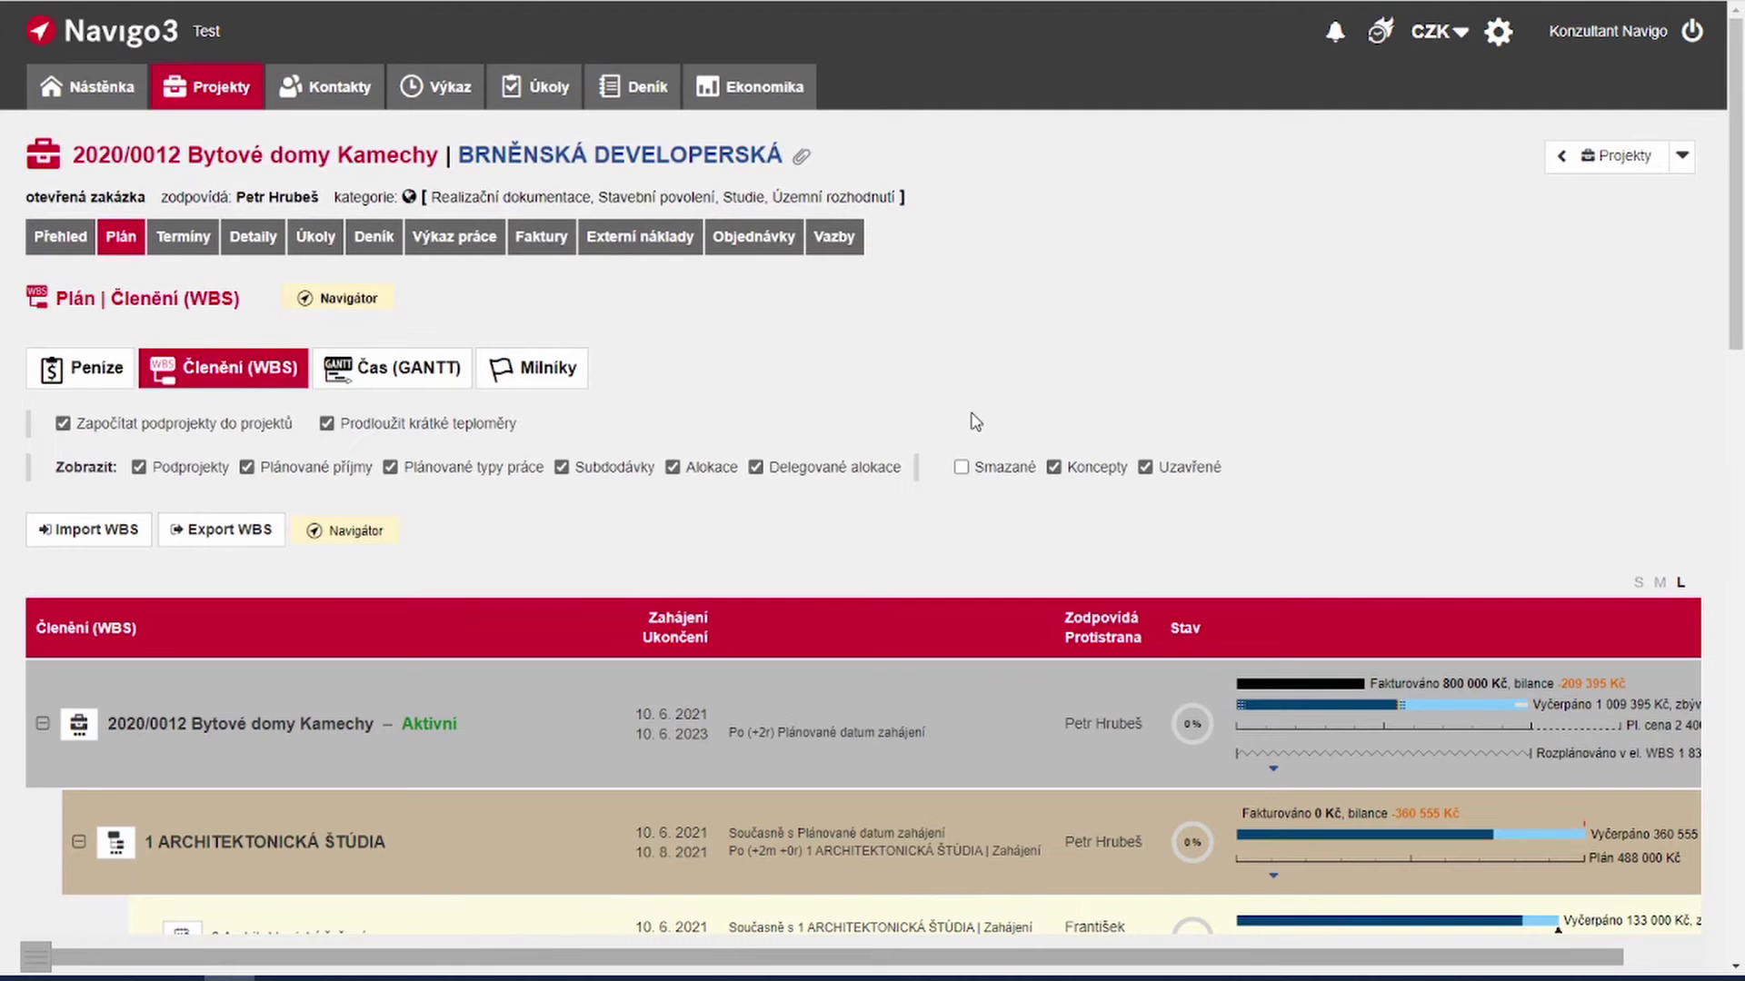
Step: Open Ekonomika > Cash flow and filter it to the subcontractor in the Subdodavatel filter
mouse_move(760, 98)
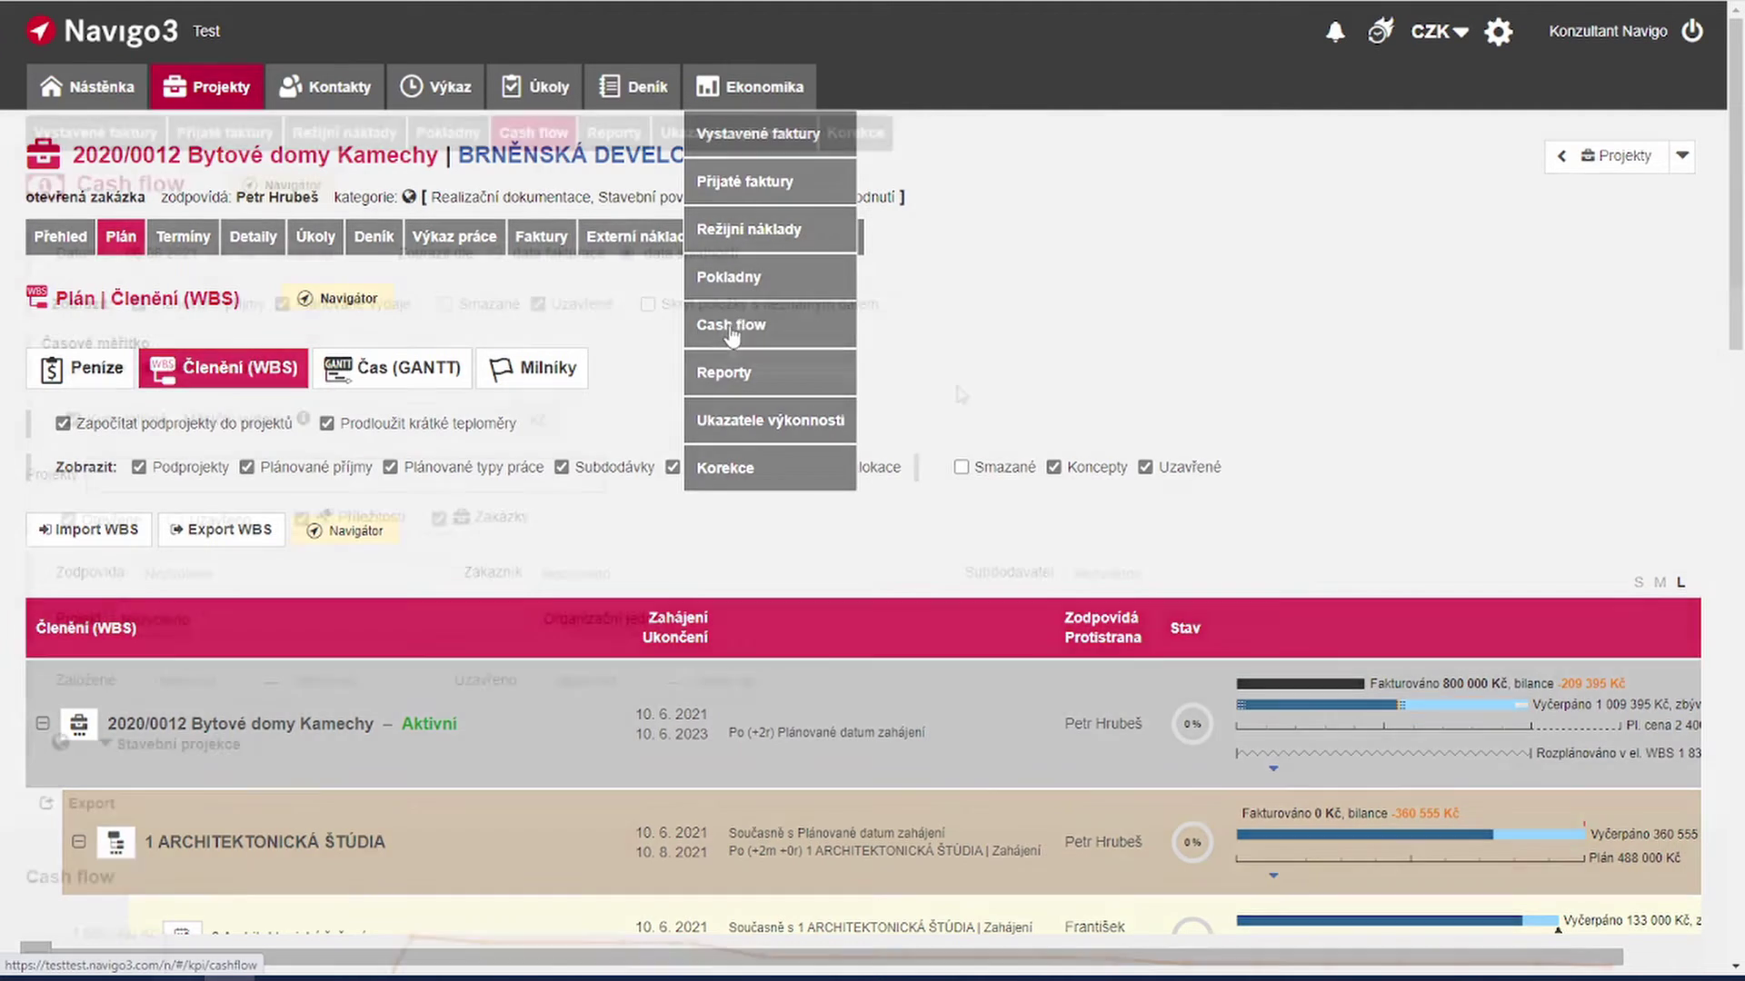
left_click(760, 324)
scroll(954, 394, "down", 5)
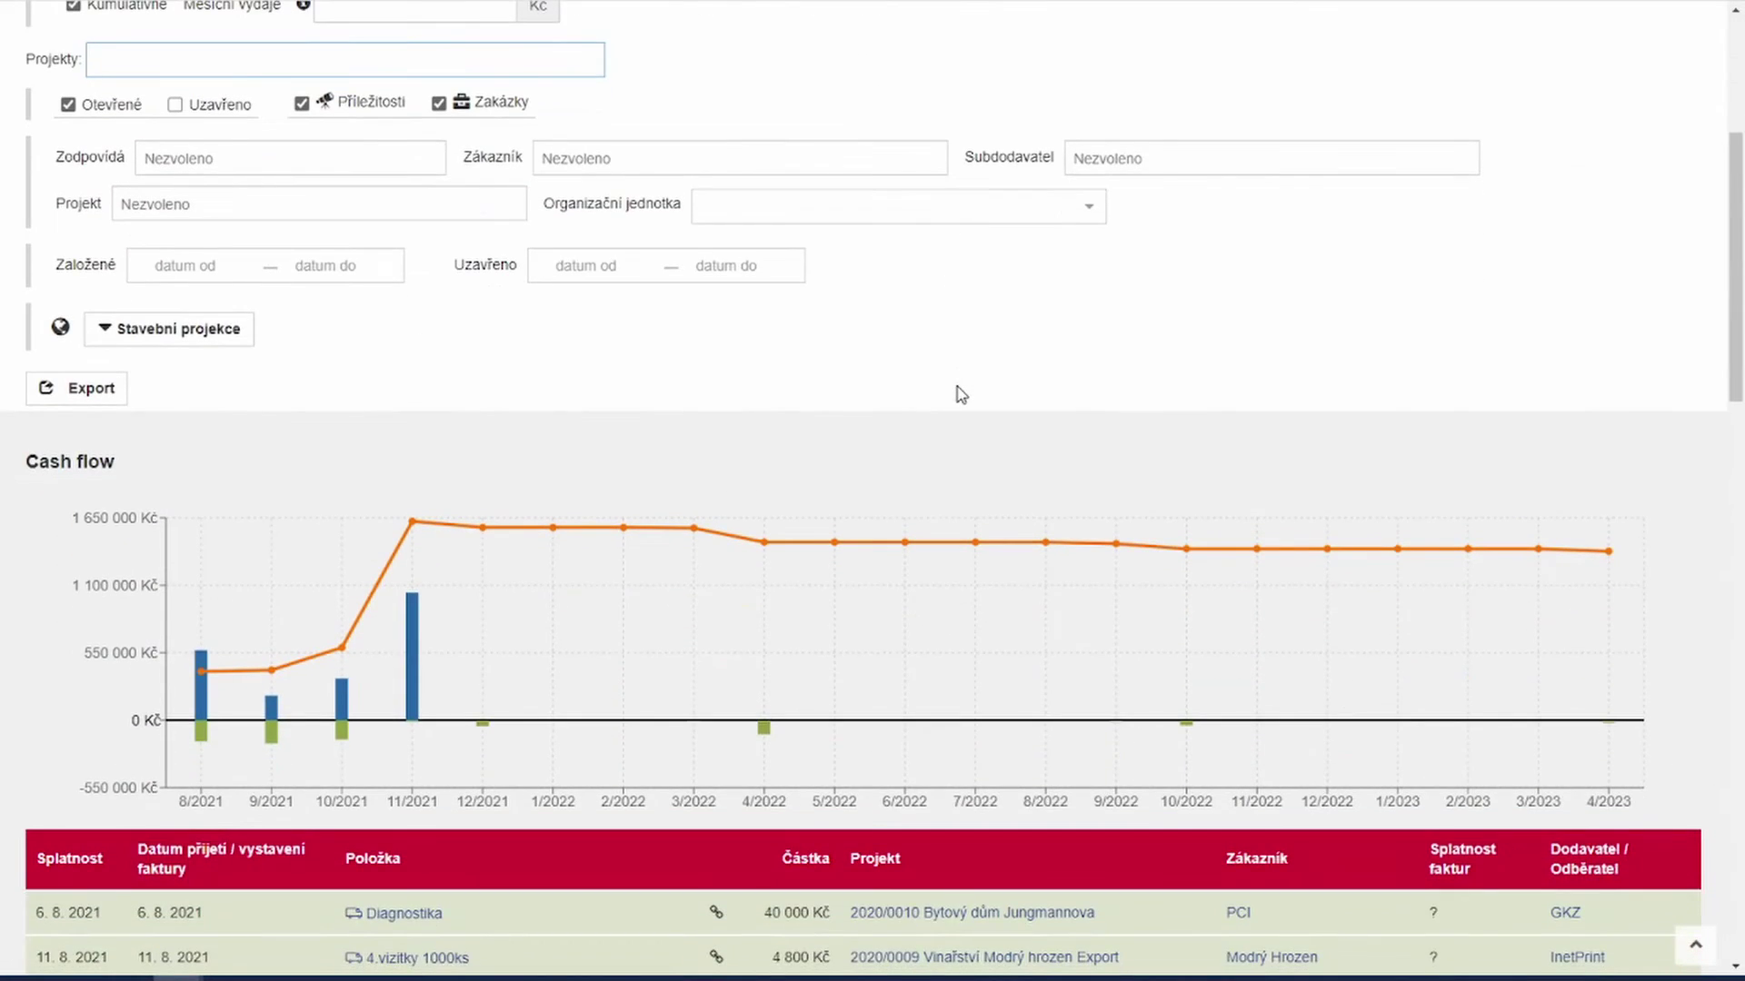
scroll(961, 394, "down", 1)
scroll(962, 394, "up", 1)
left_click(1163, 173)
type("n")
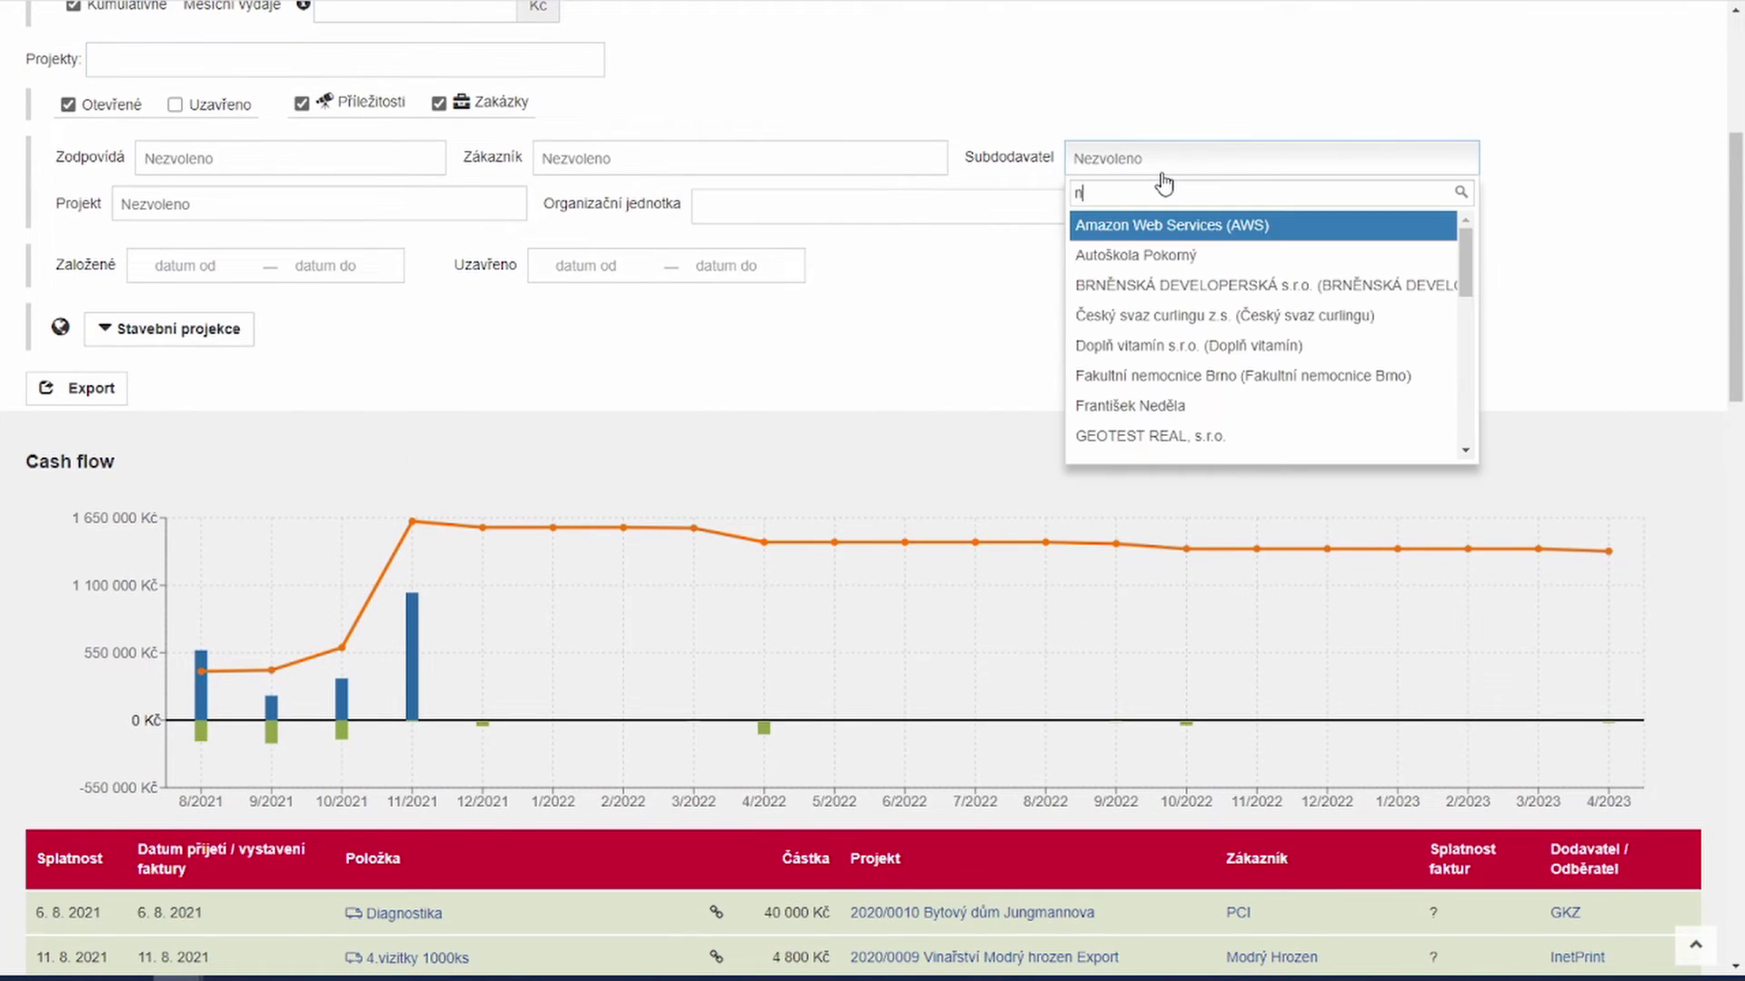
type("edel")
left_click(1156, 234)
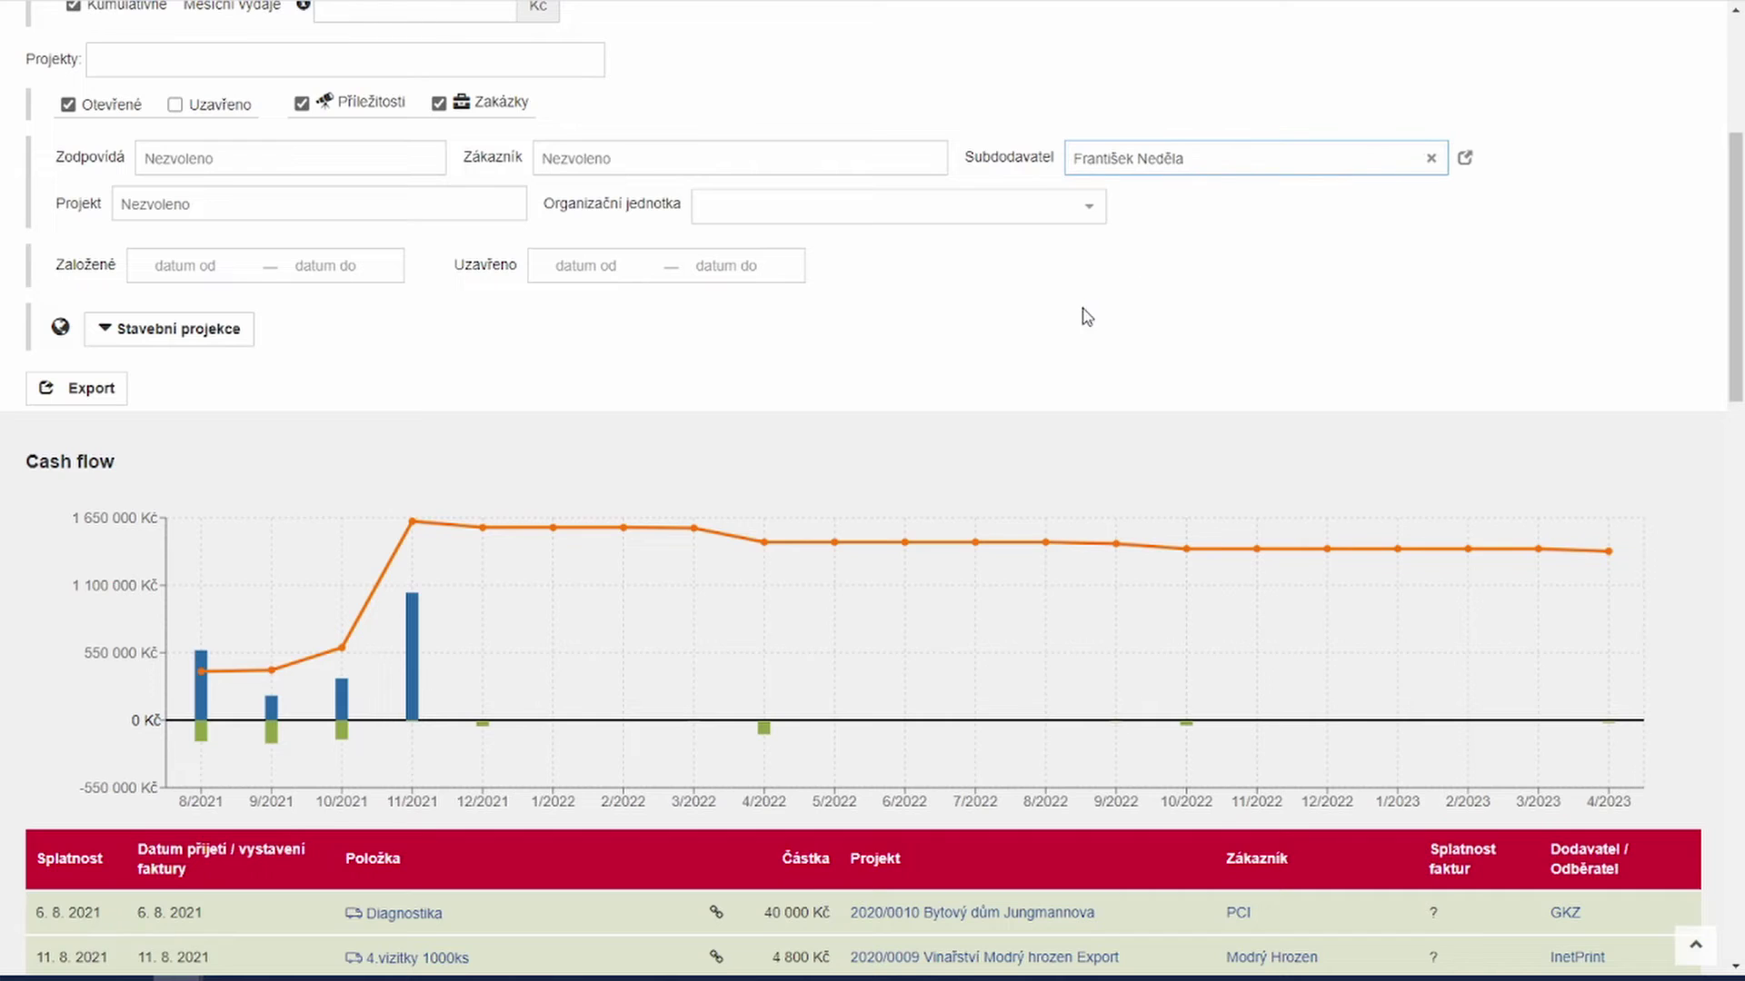
scroll(1066, 330, "down", 1)
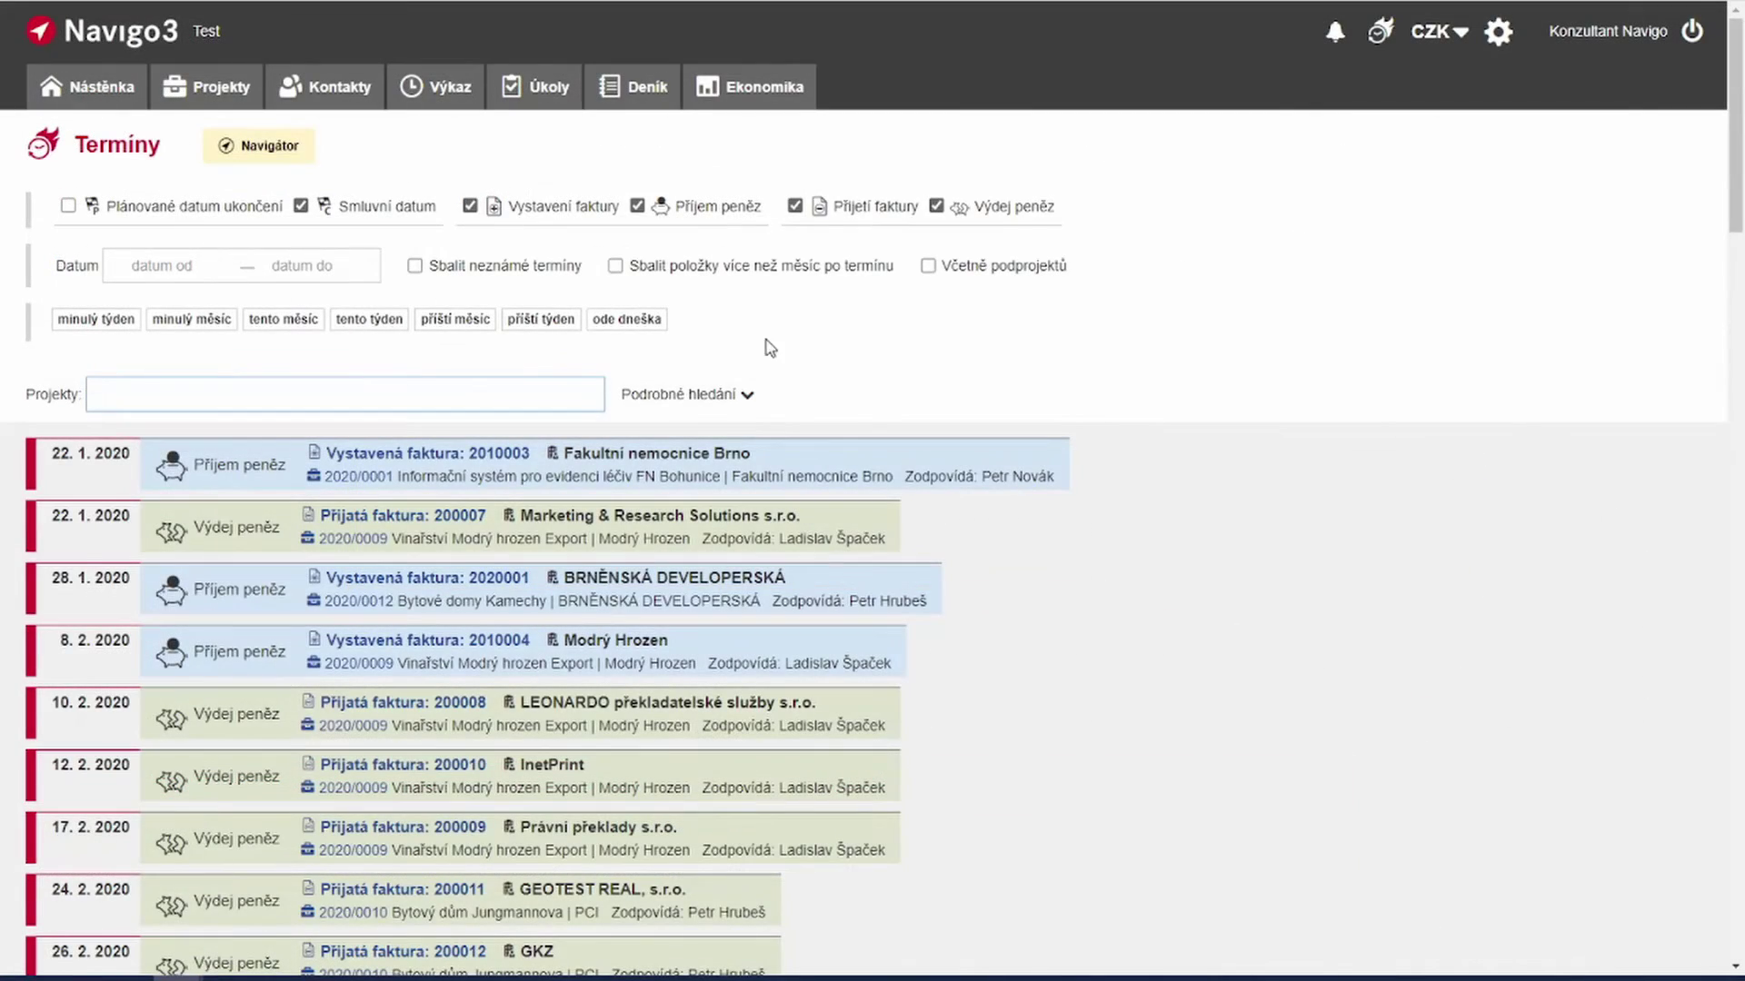
Step: Record payment of invoice 210002: date 30.9.2021, amount 55000, Zaplaceno ticked, and save
left_click(712, 397)
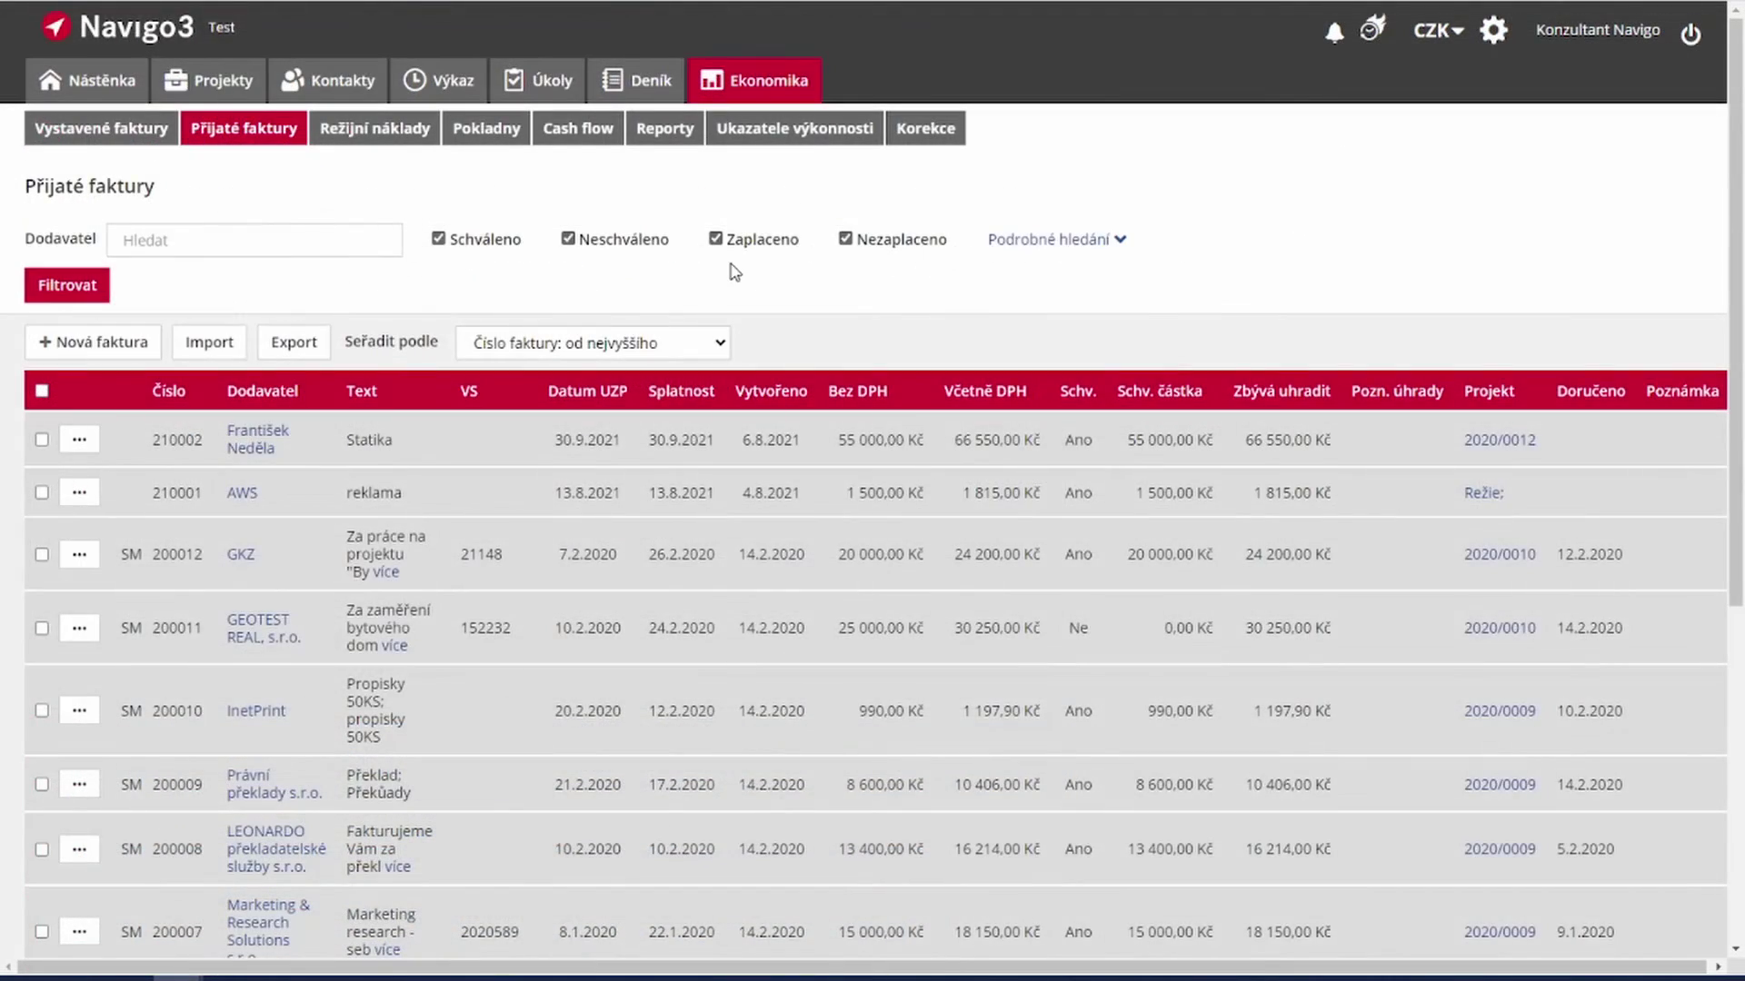
left_click(79, 439)
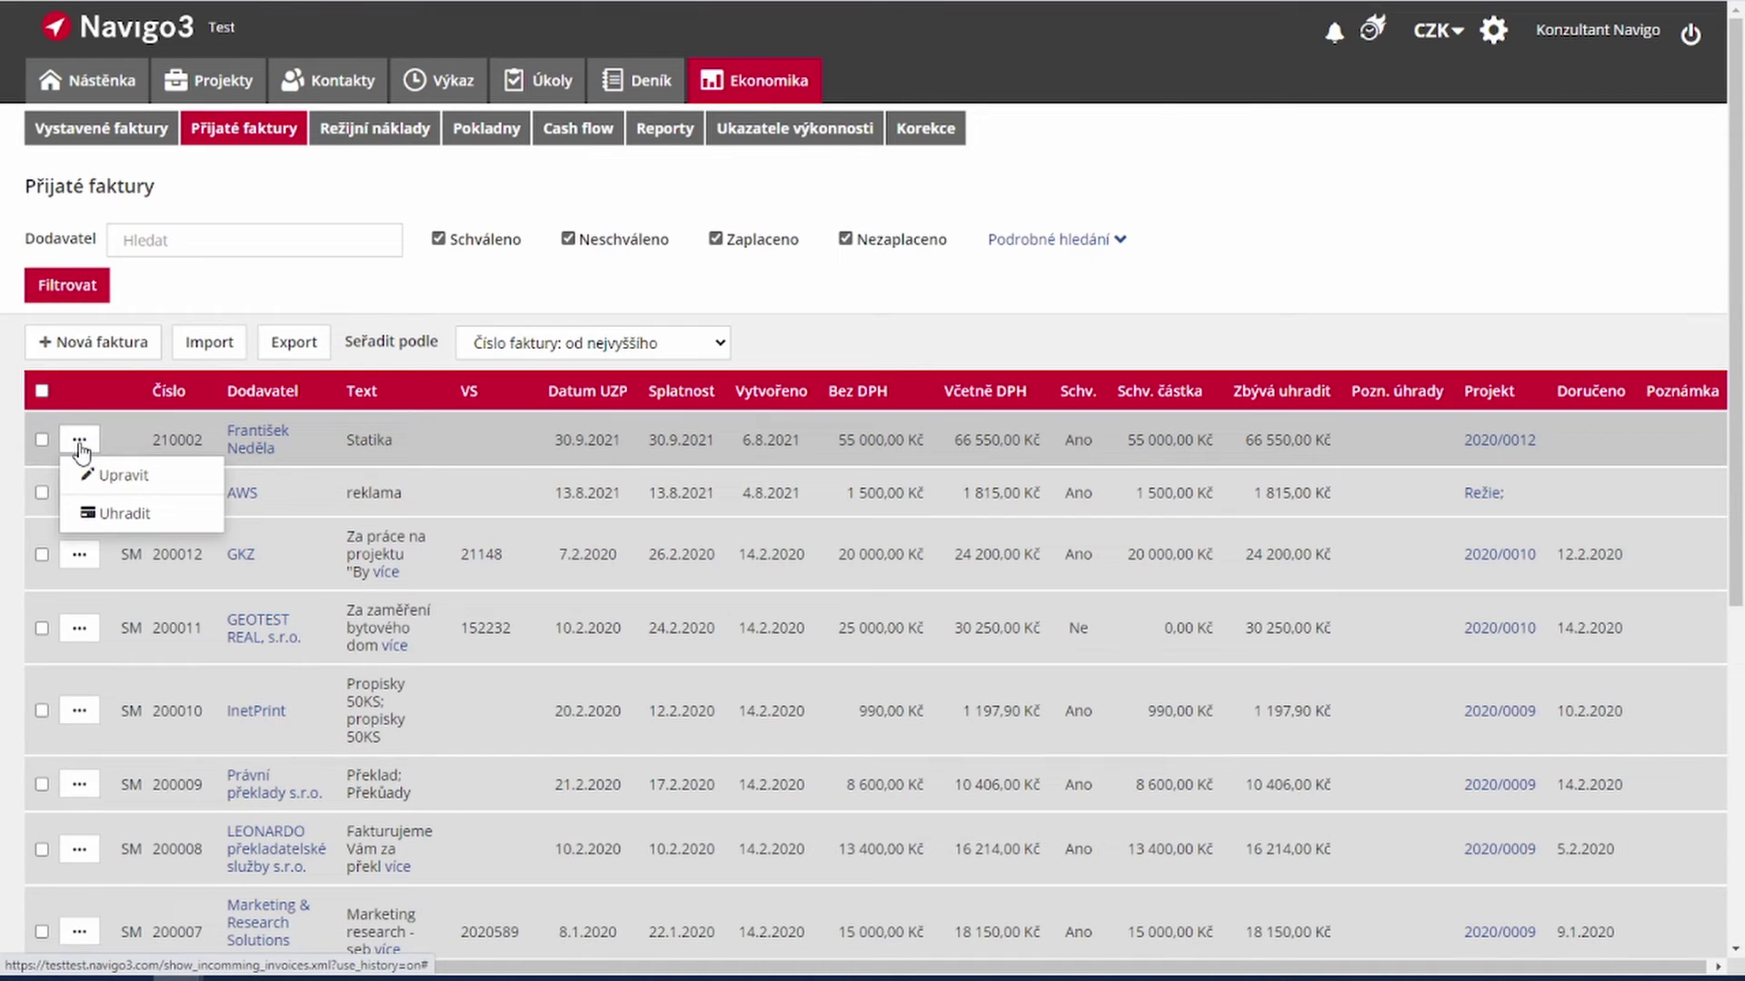
left_click(95, 518)
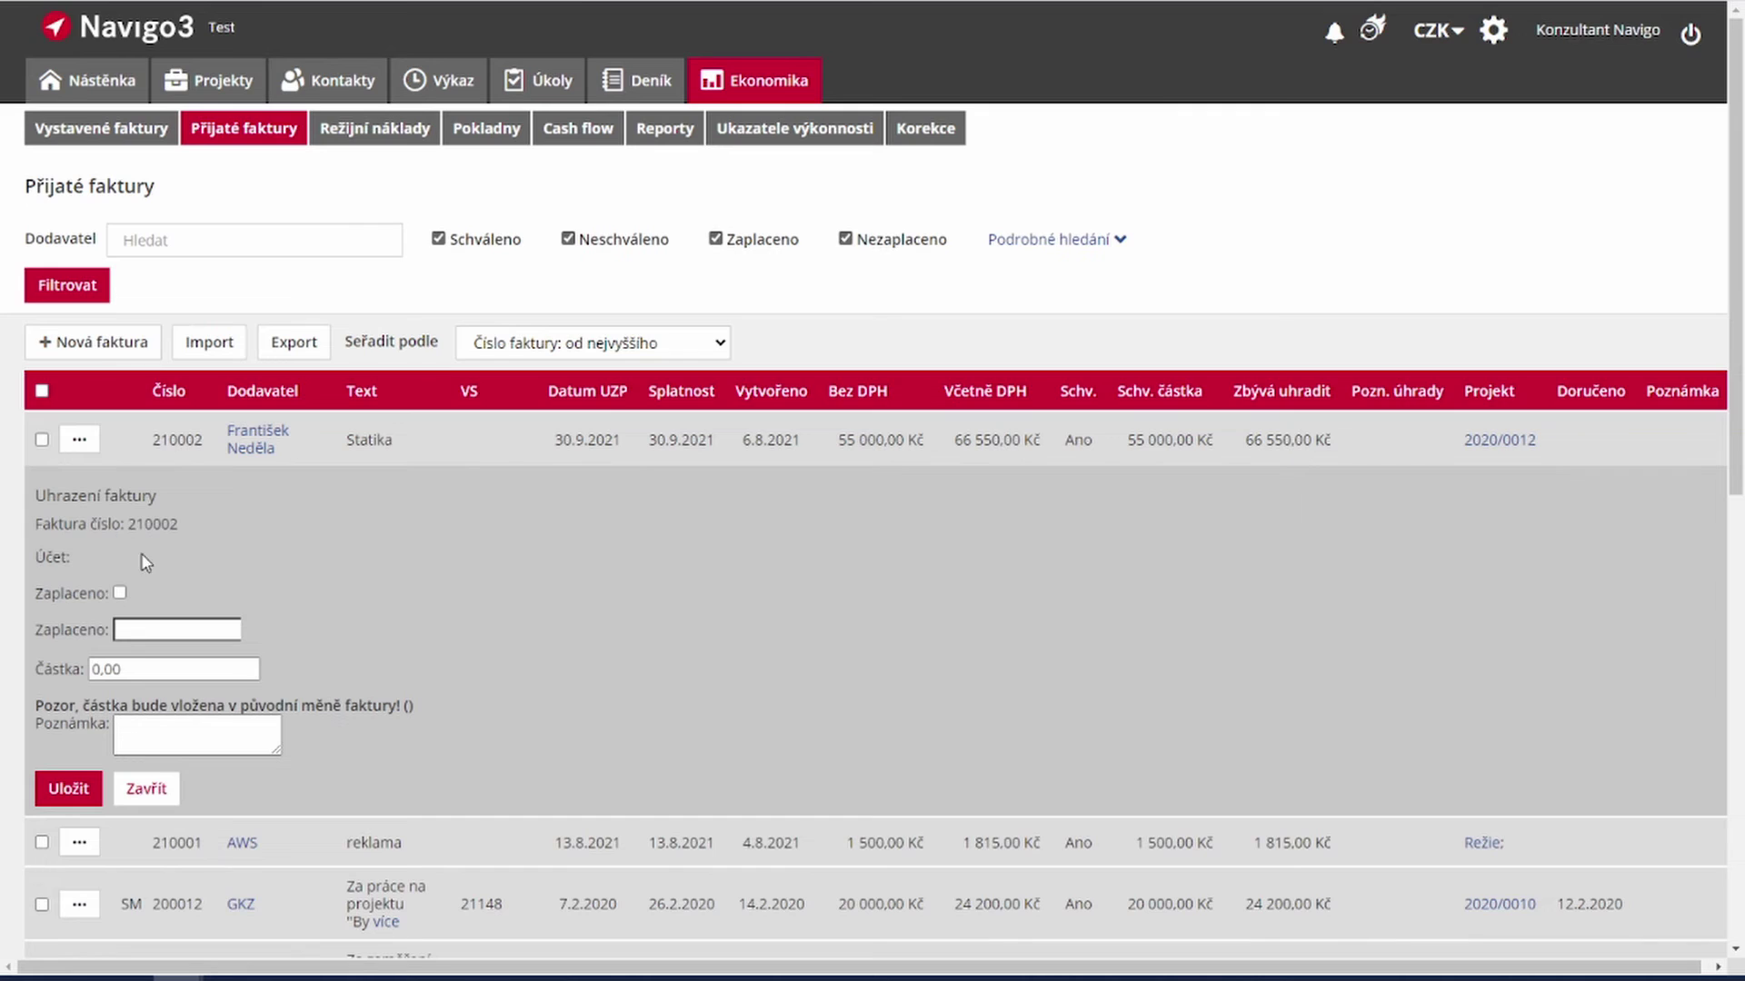
scroll(124, 447, "down", 2)
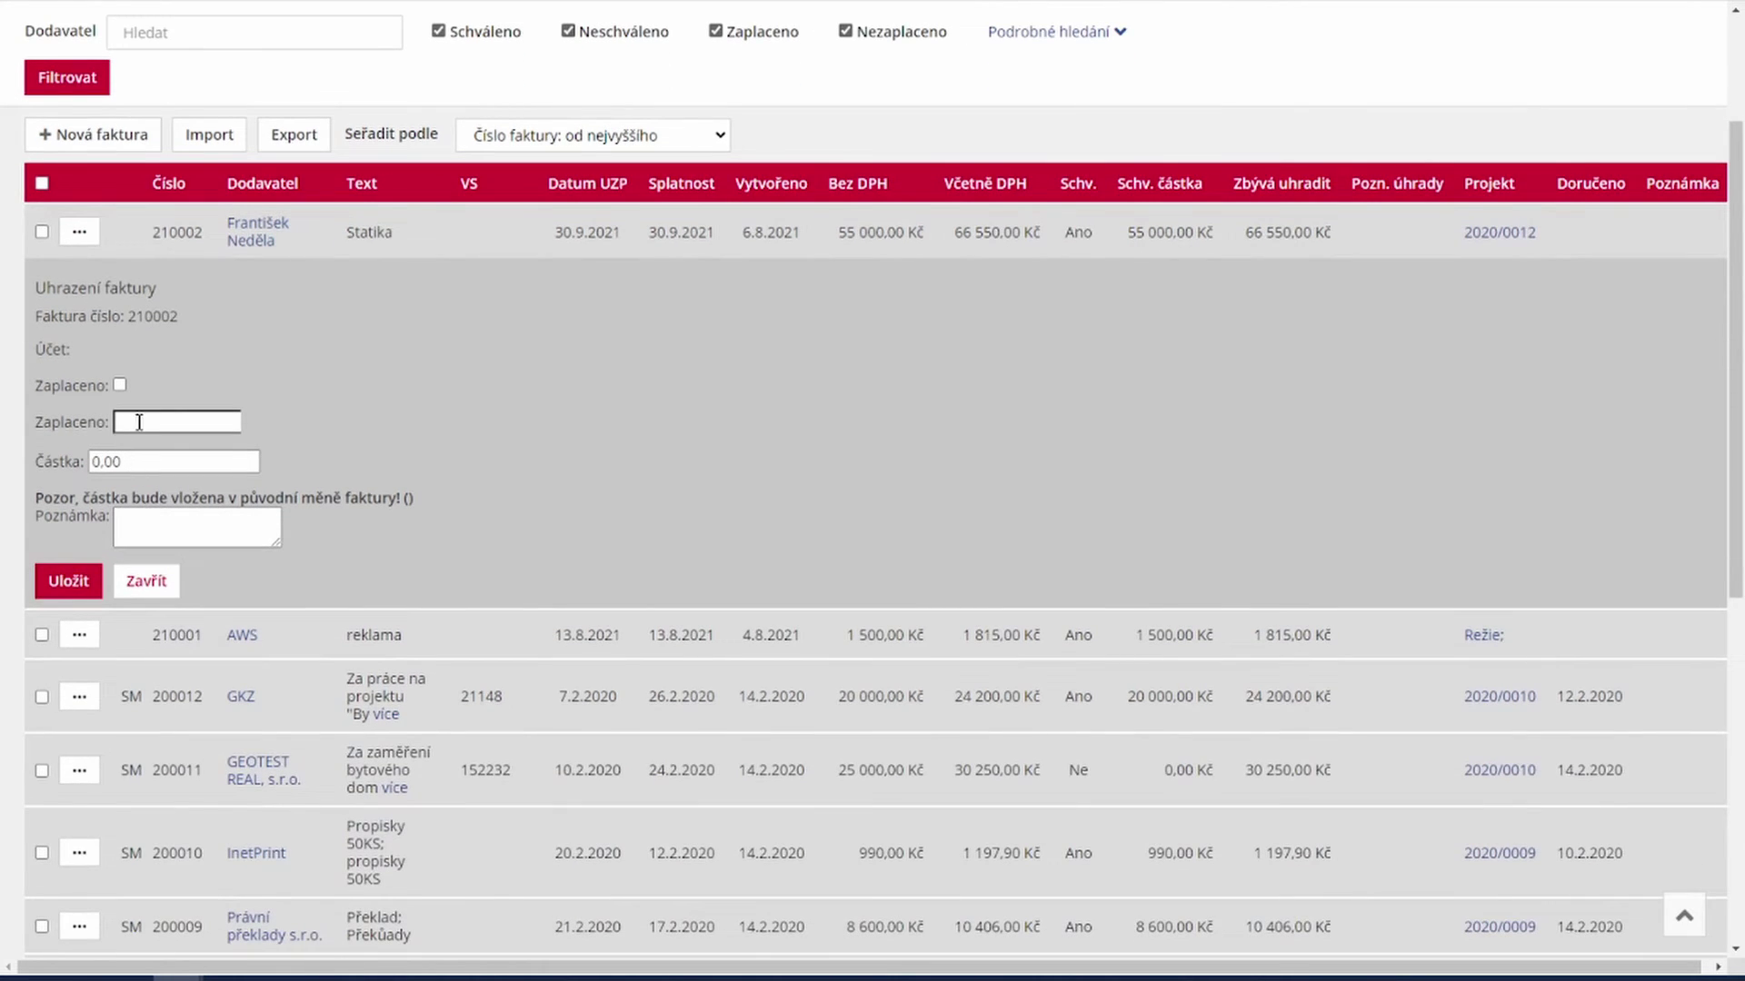
left_click(139, 422)
left_click(234, 583)
left_click(189, 466)
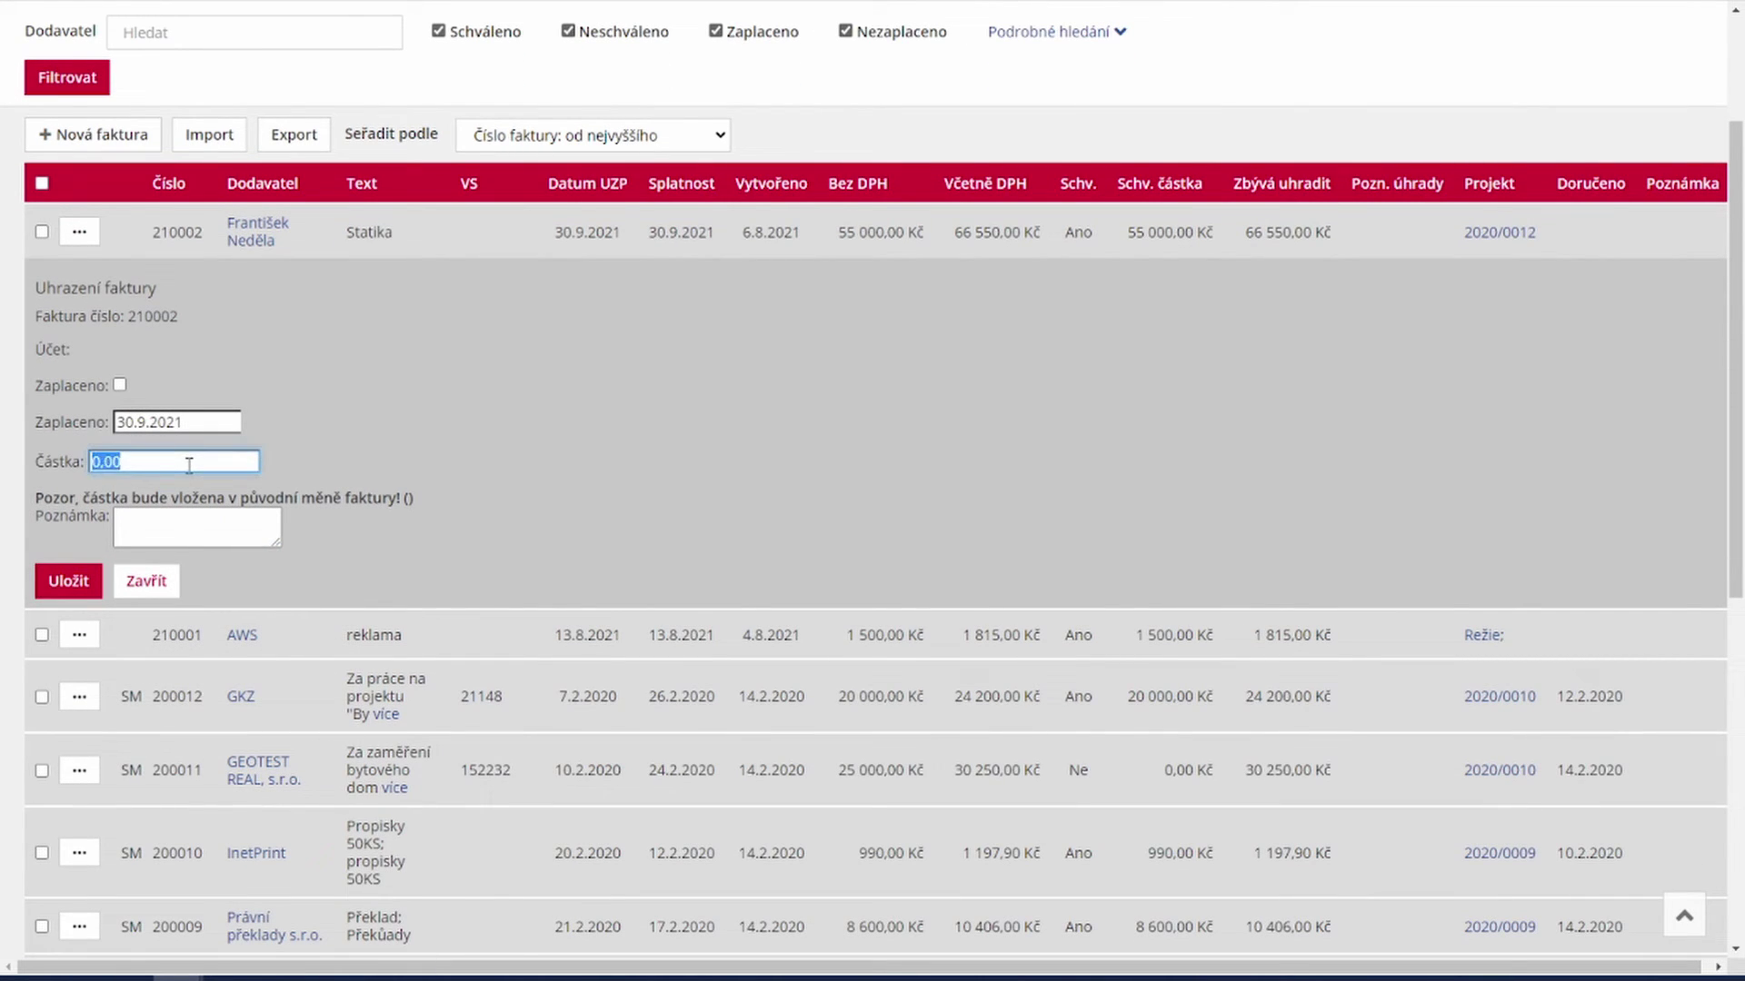
type("55000")
left_click(120, 385)
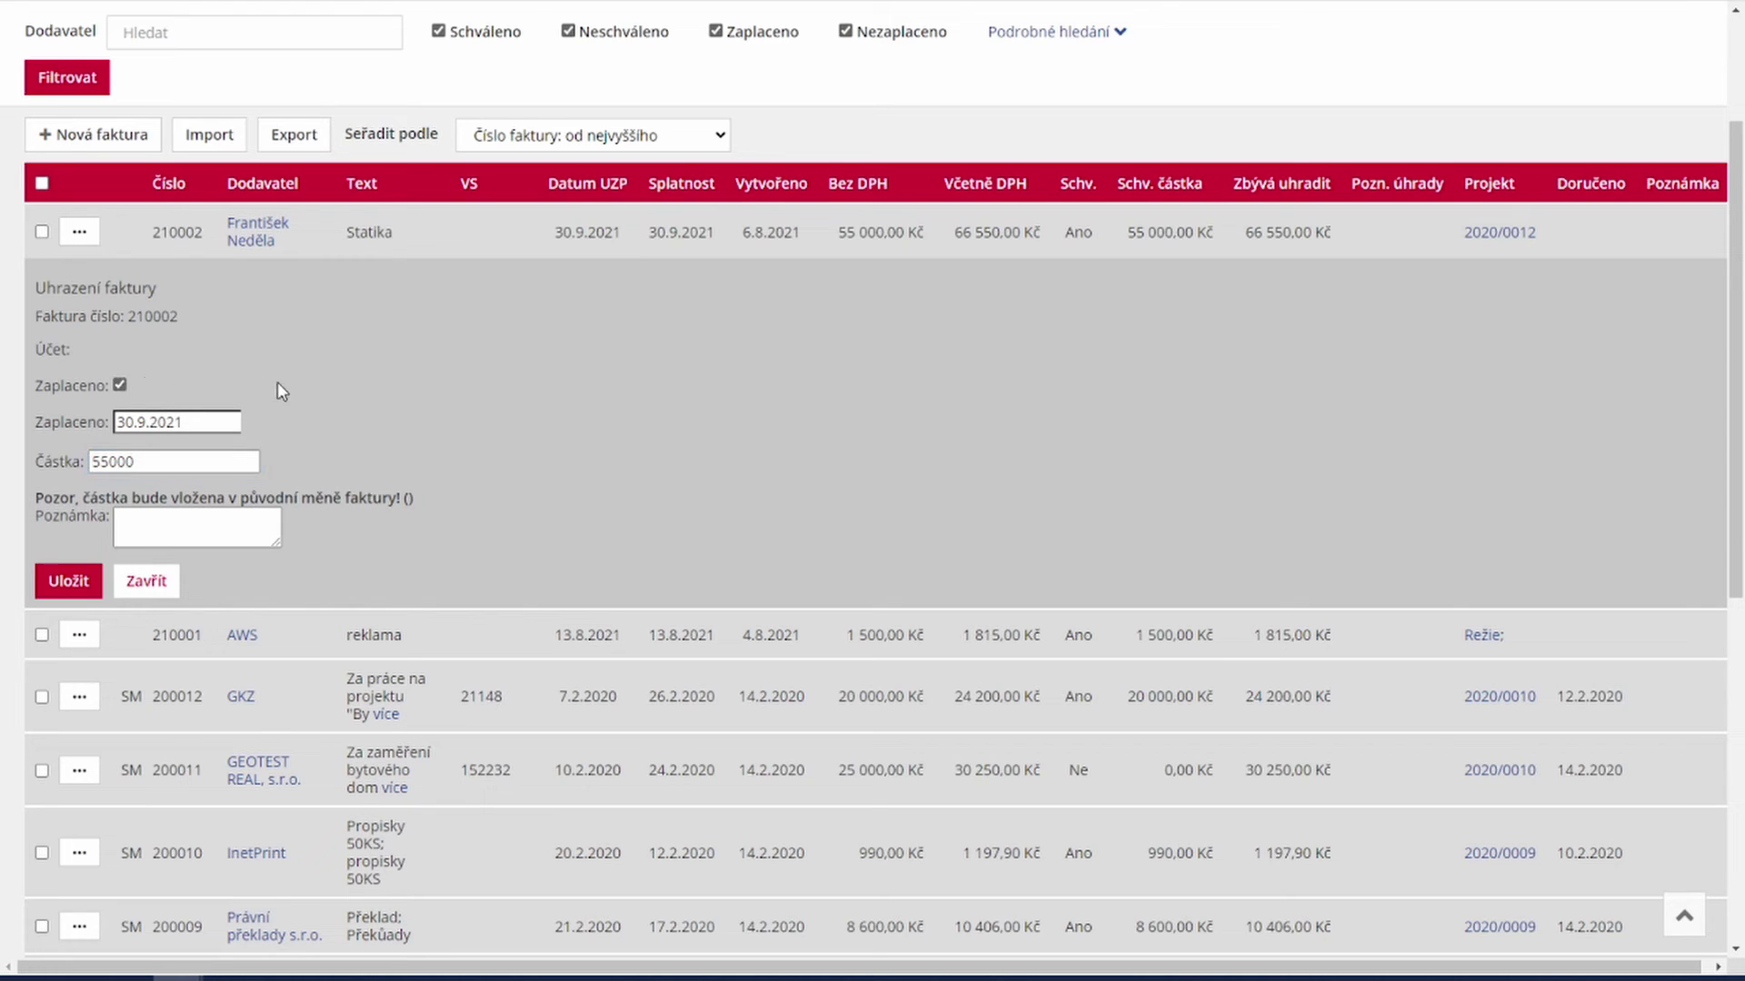
left_click(68, 583)
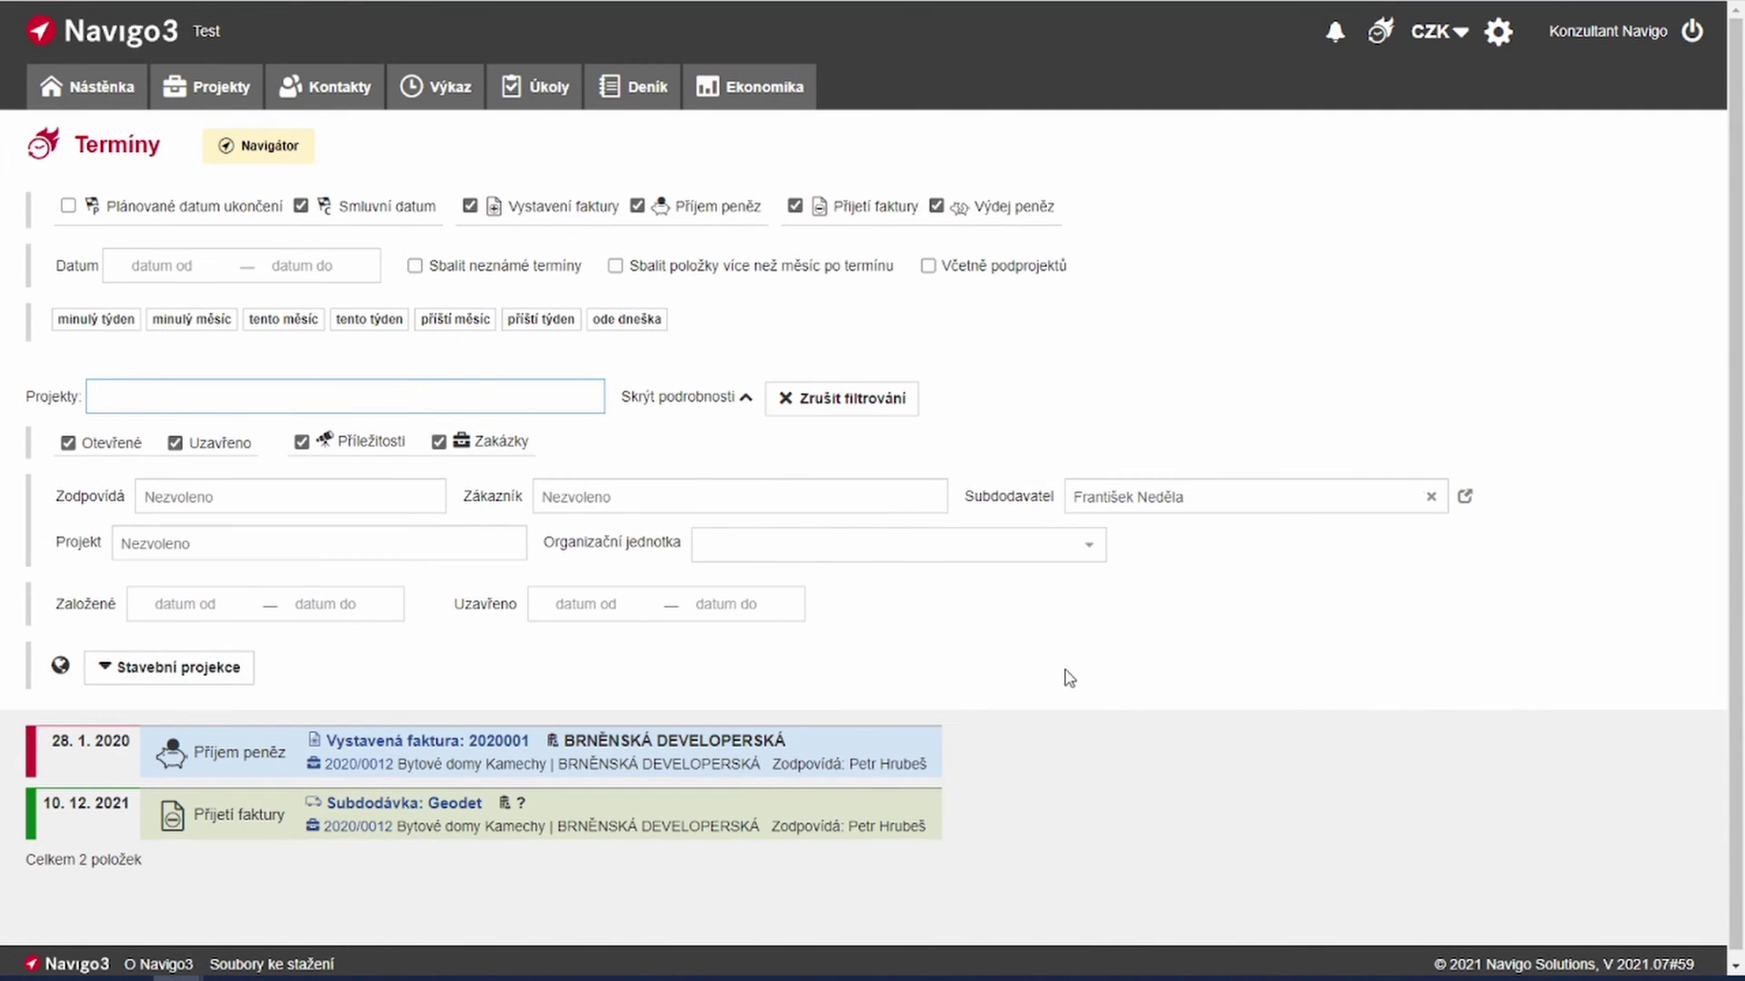
Step: Filter Projekty by the subcontractor to show 2021/0007 and 2020/0012, then search Kontakty for his name
scroll(1070, 679, "down", 1)
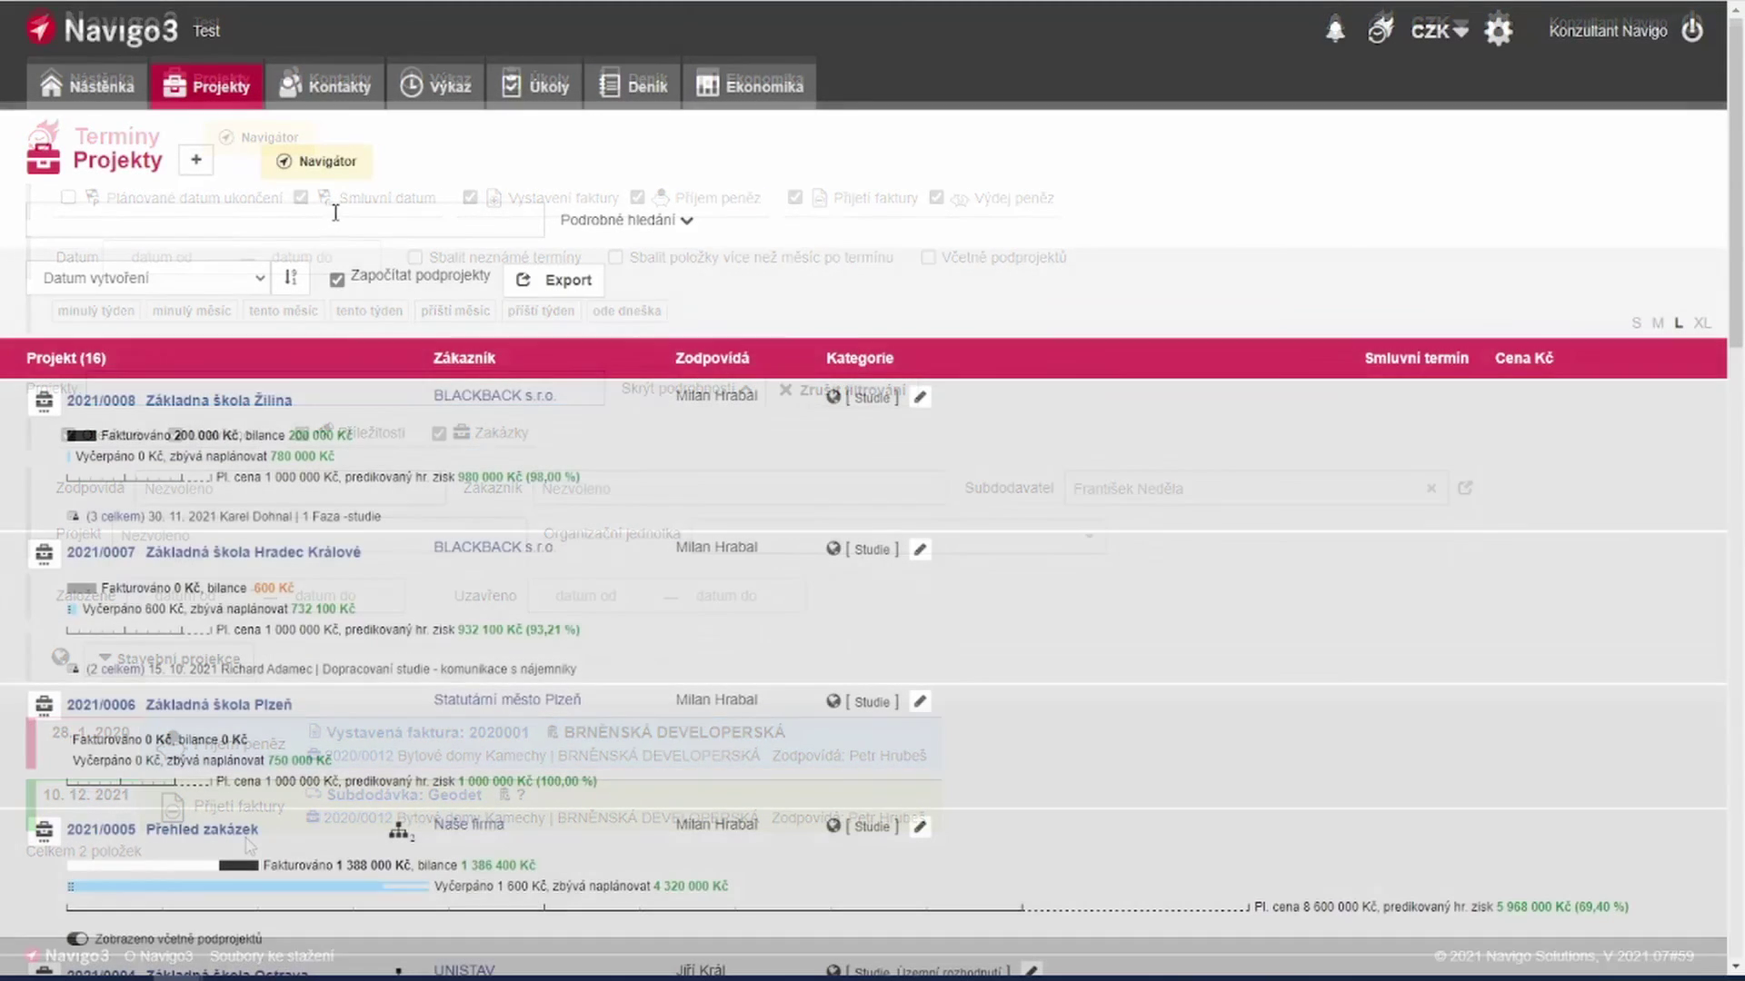
left_click(631, 225)
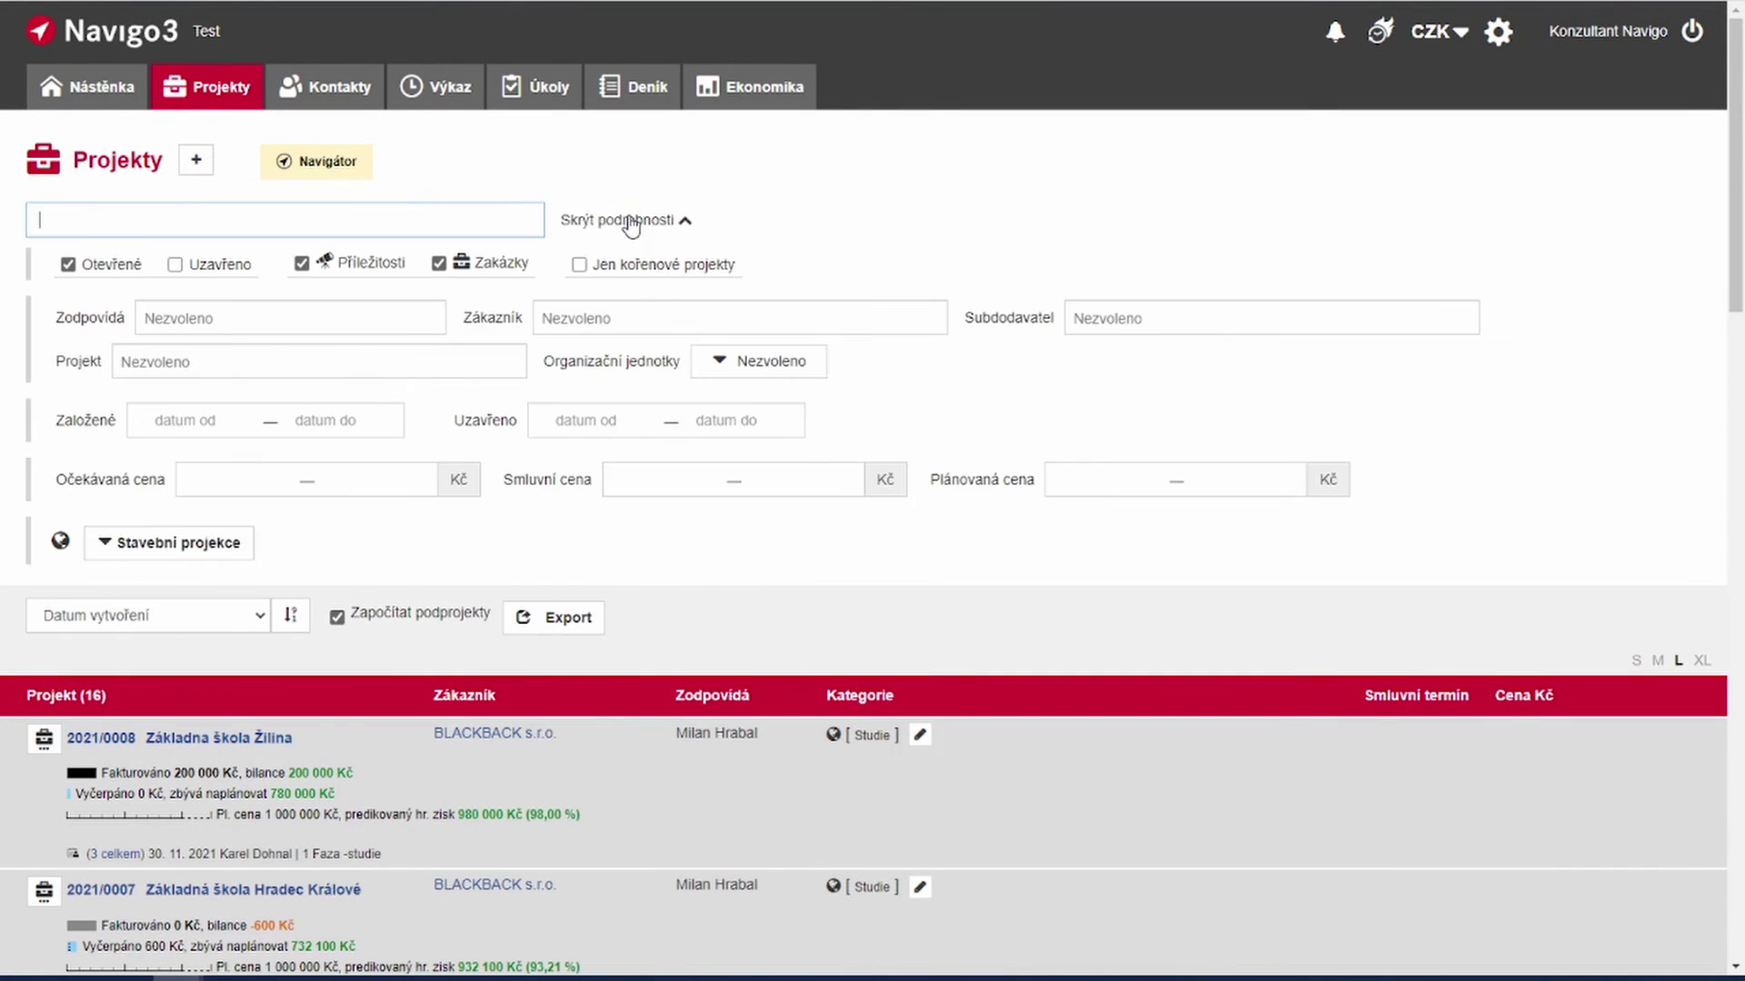
left_click(1158, 329)
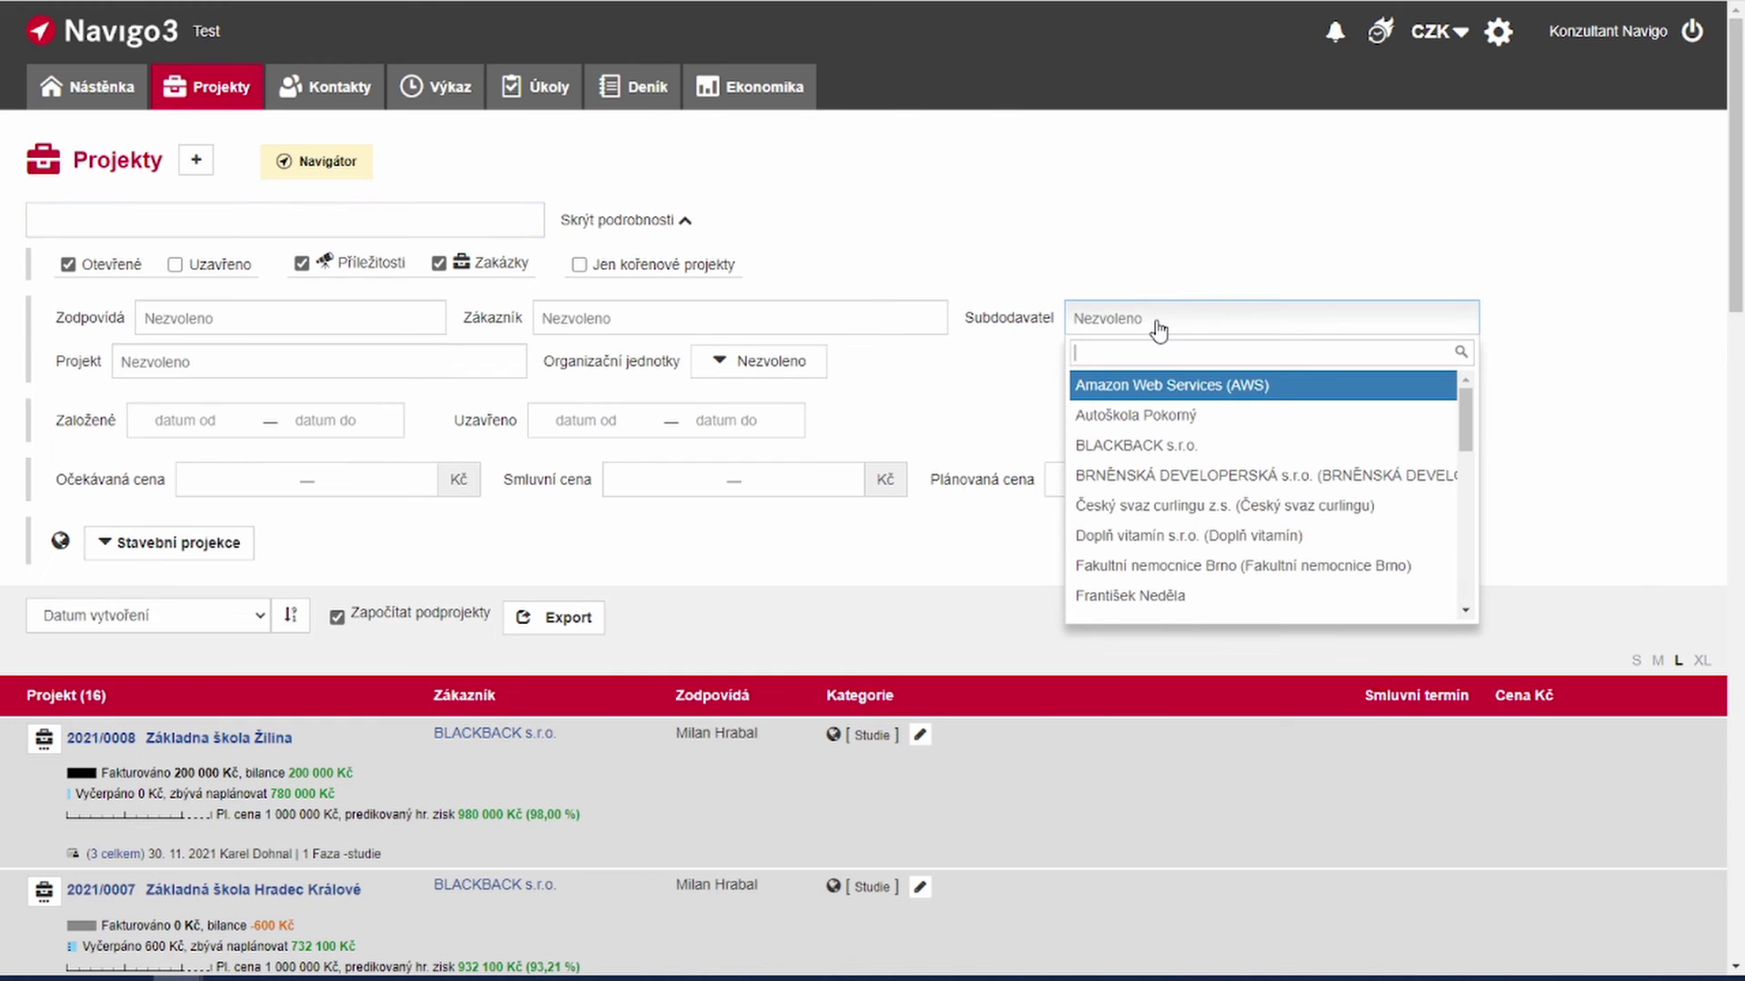
left_click(1156, 595)
scroll(855, 536, "down", 3)
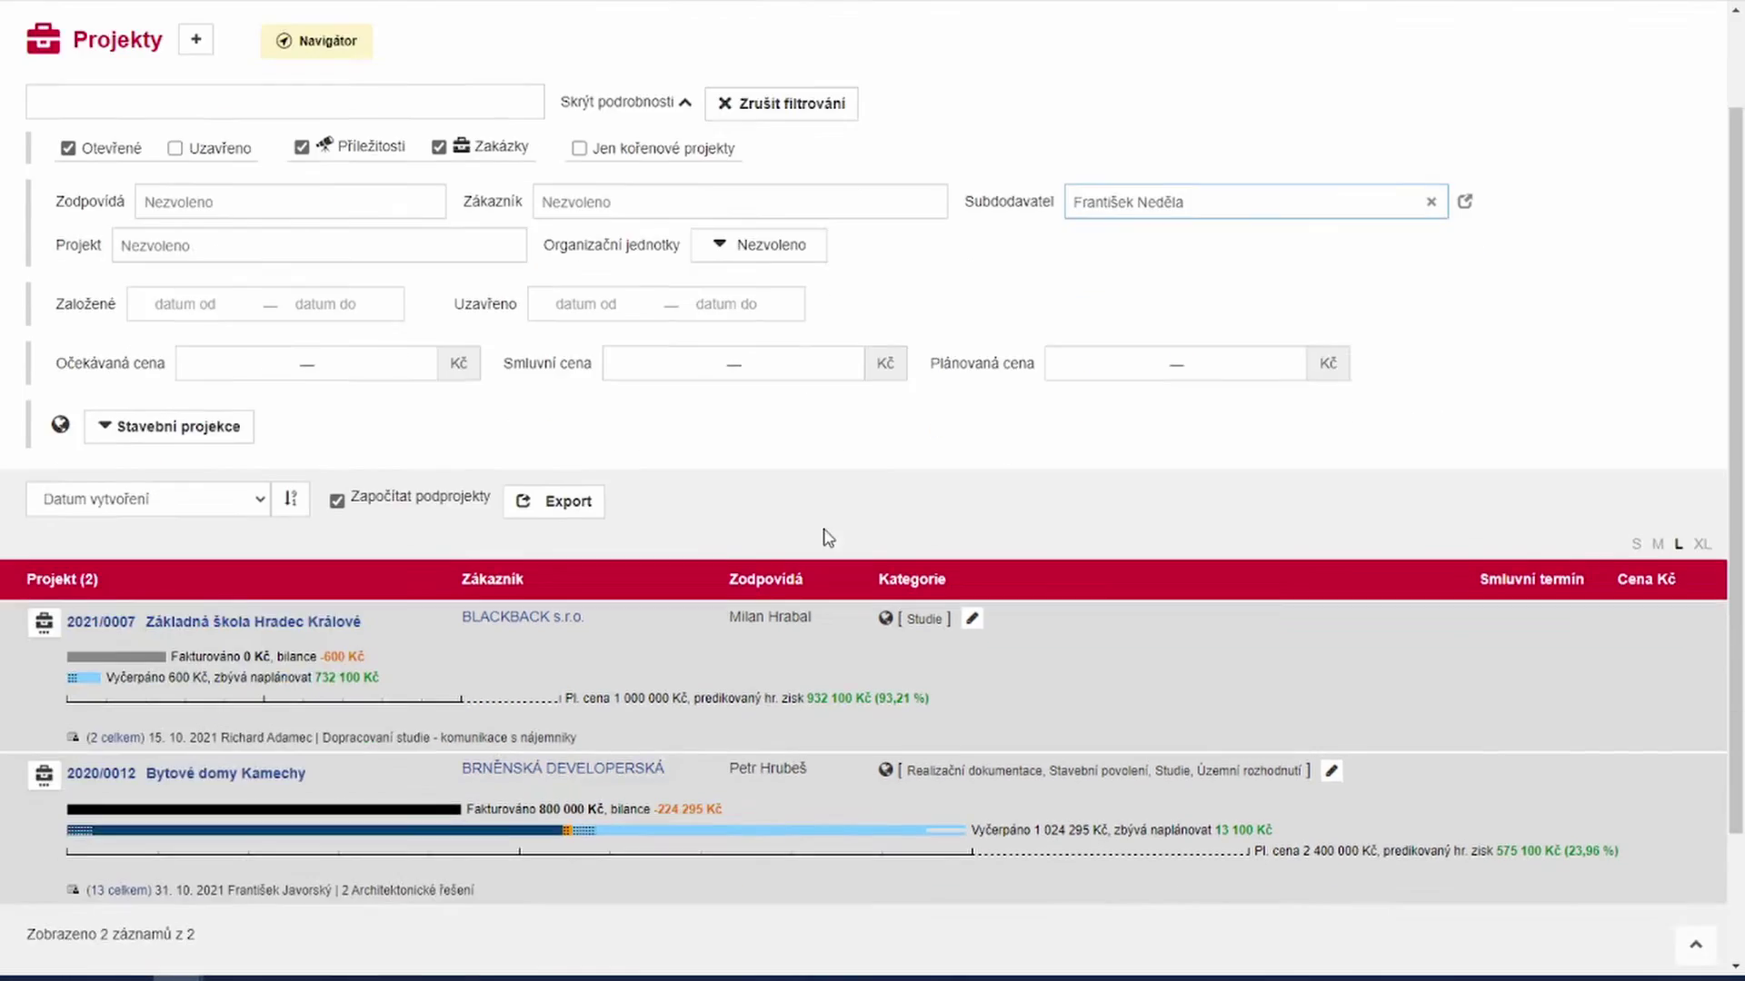
scroll(788, 515, "up", 3)
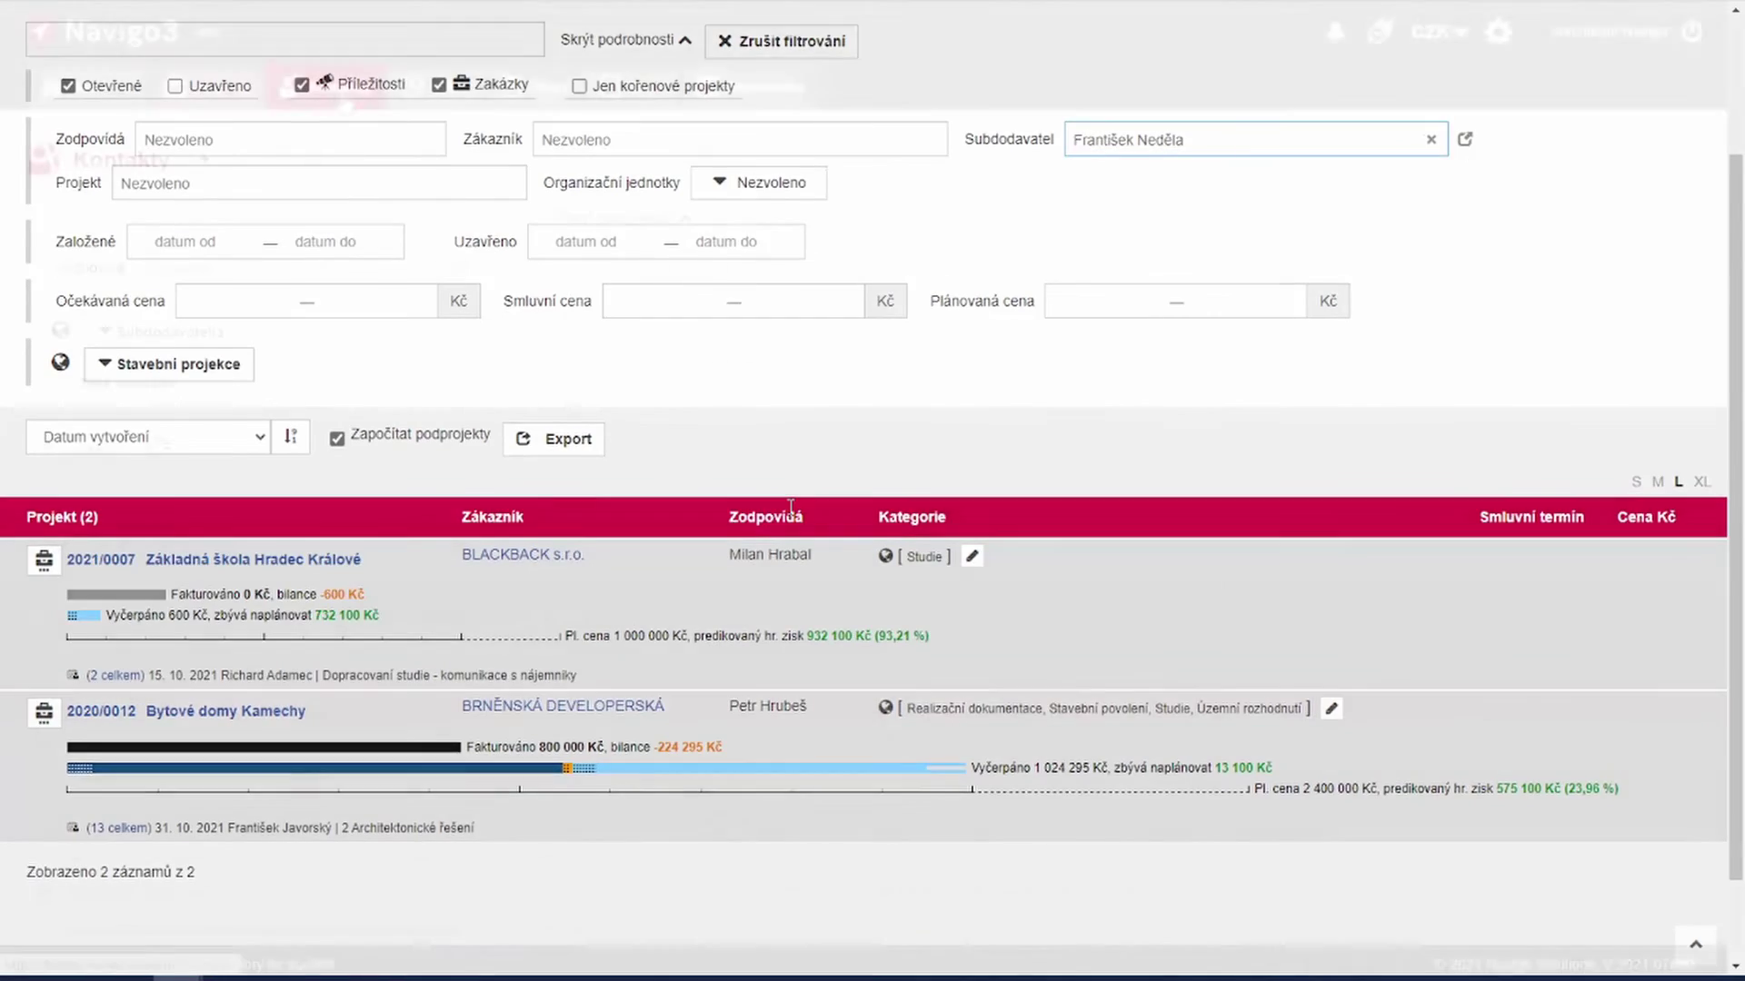
left_click(326, 86)
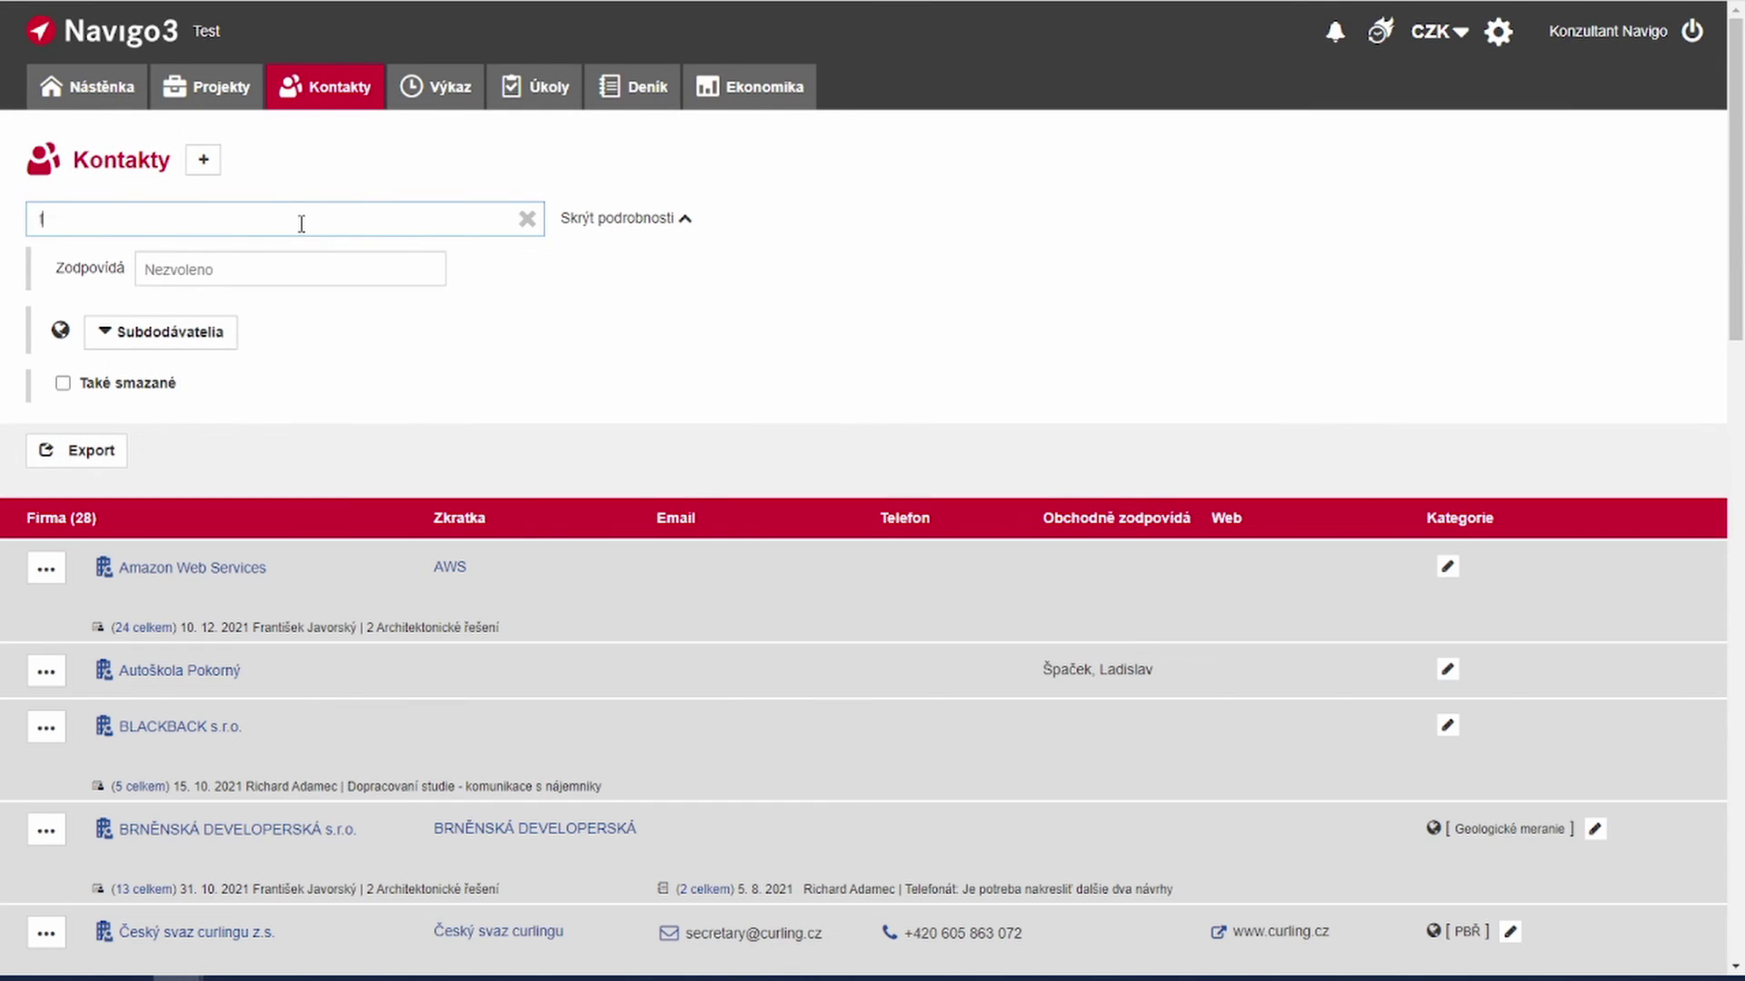
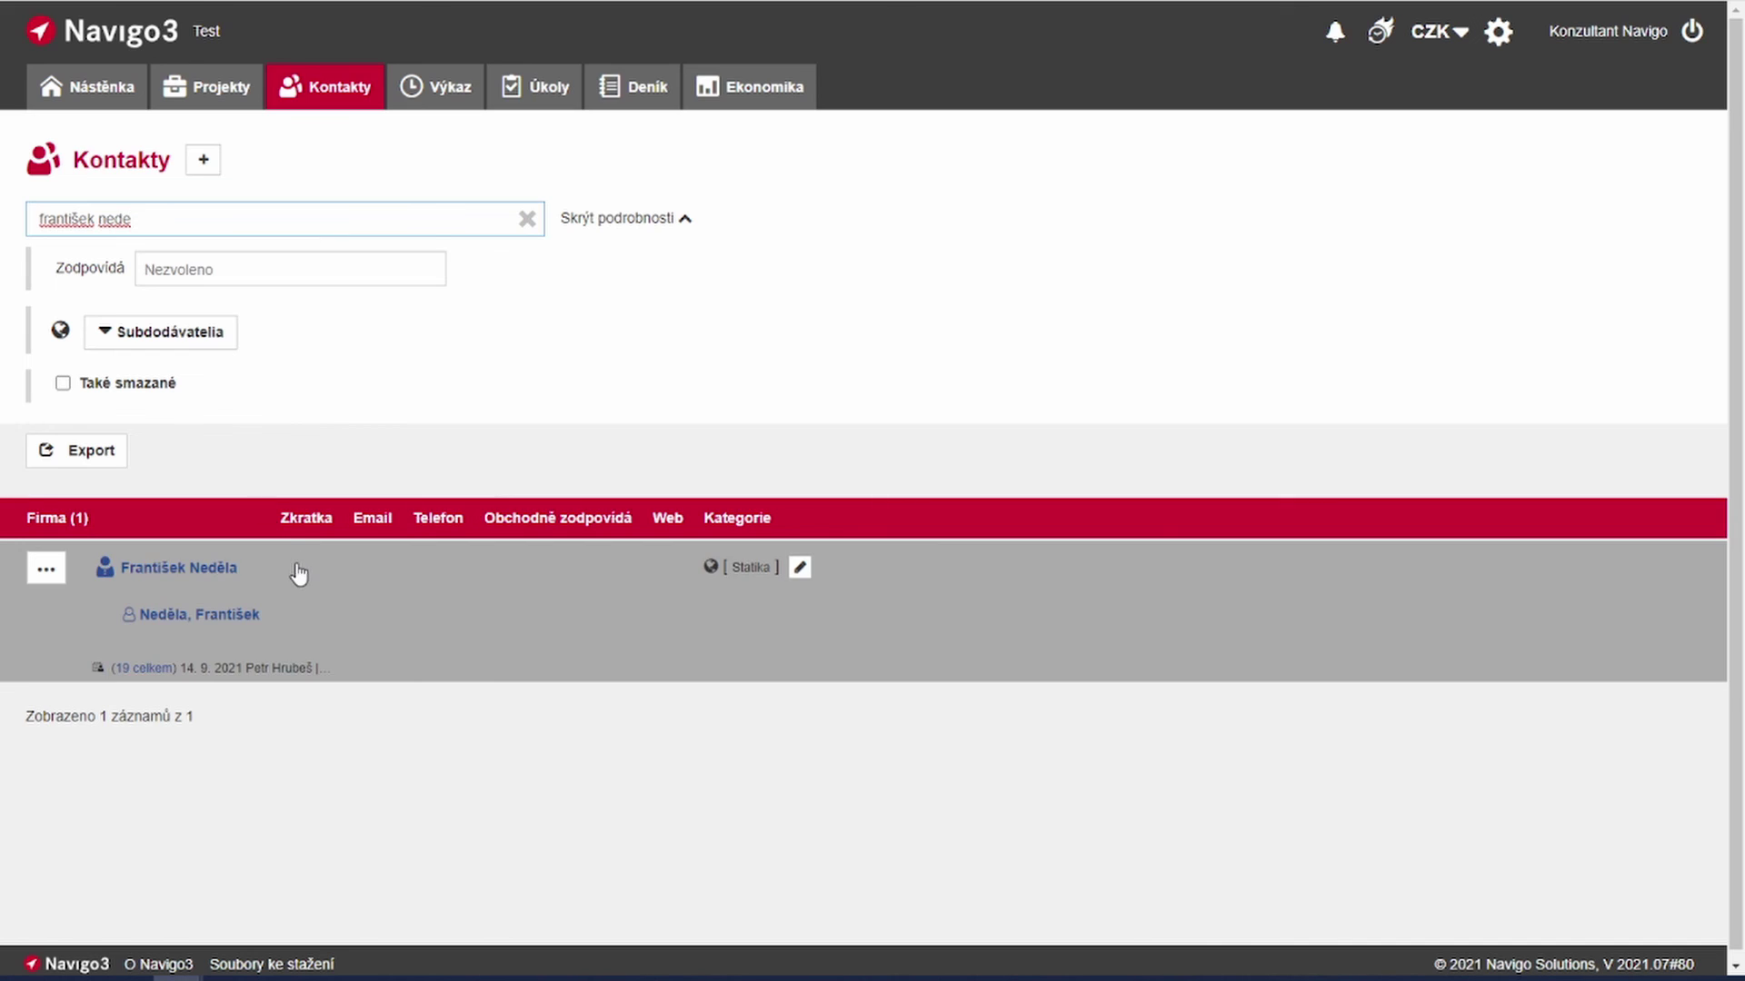
Step: Open the subcontractor's contact overview with category Statika, 1 own project and 19 tasks
left_click(295, 575)
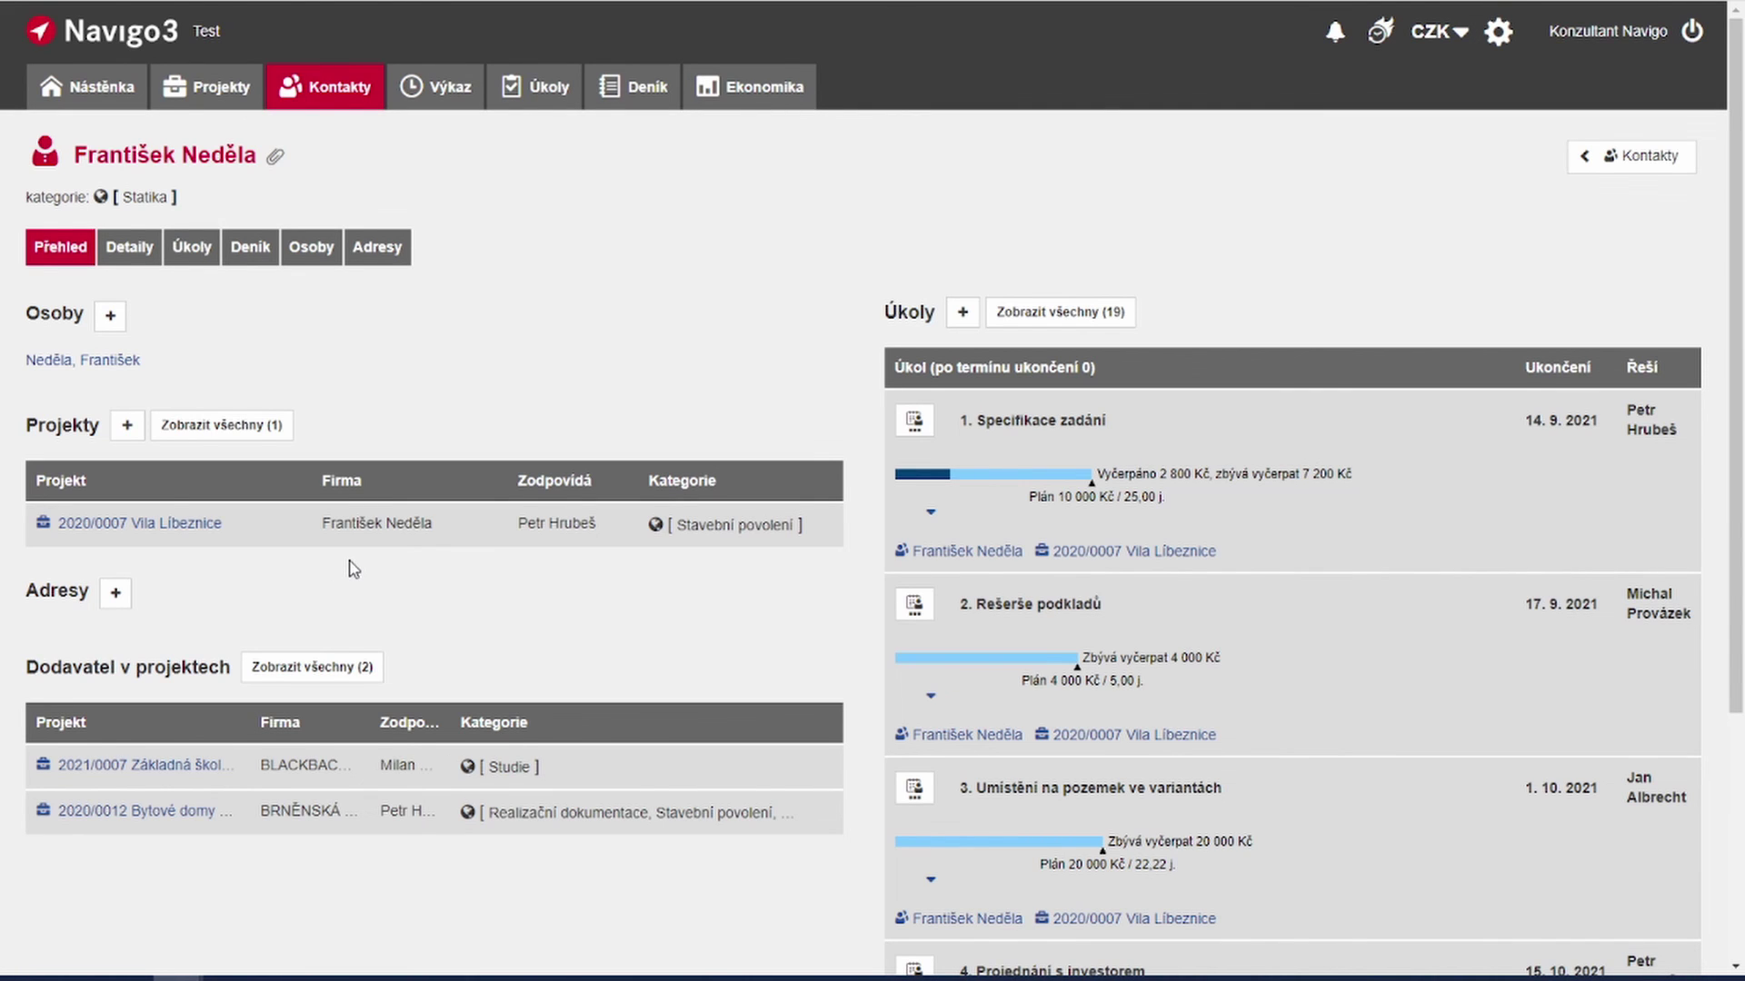
scroll(354, 569, "down", 2)
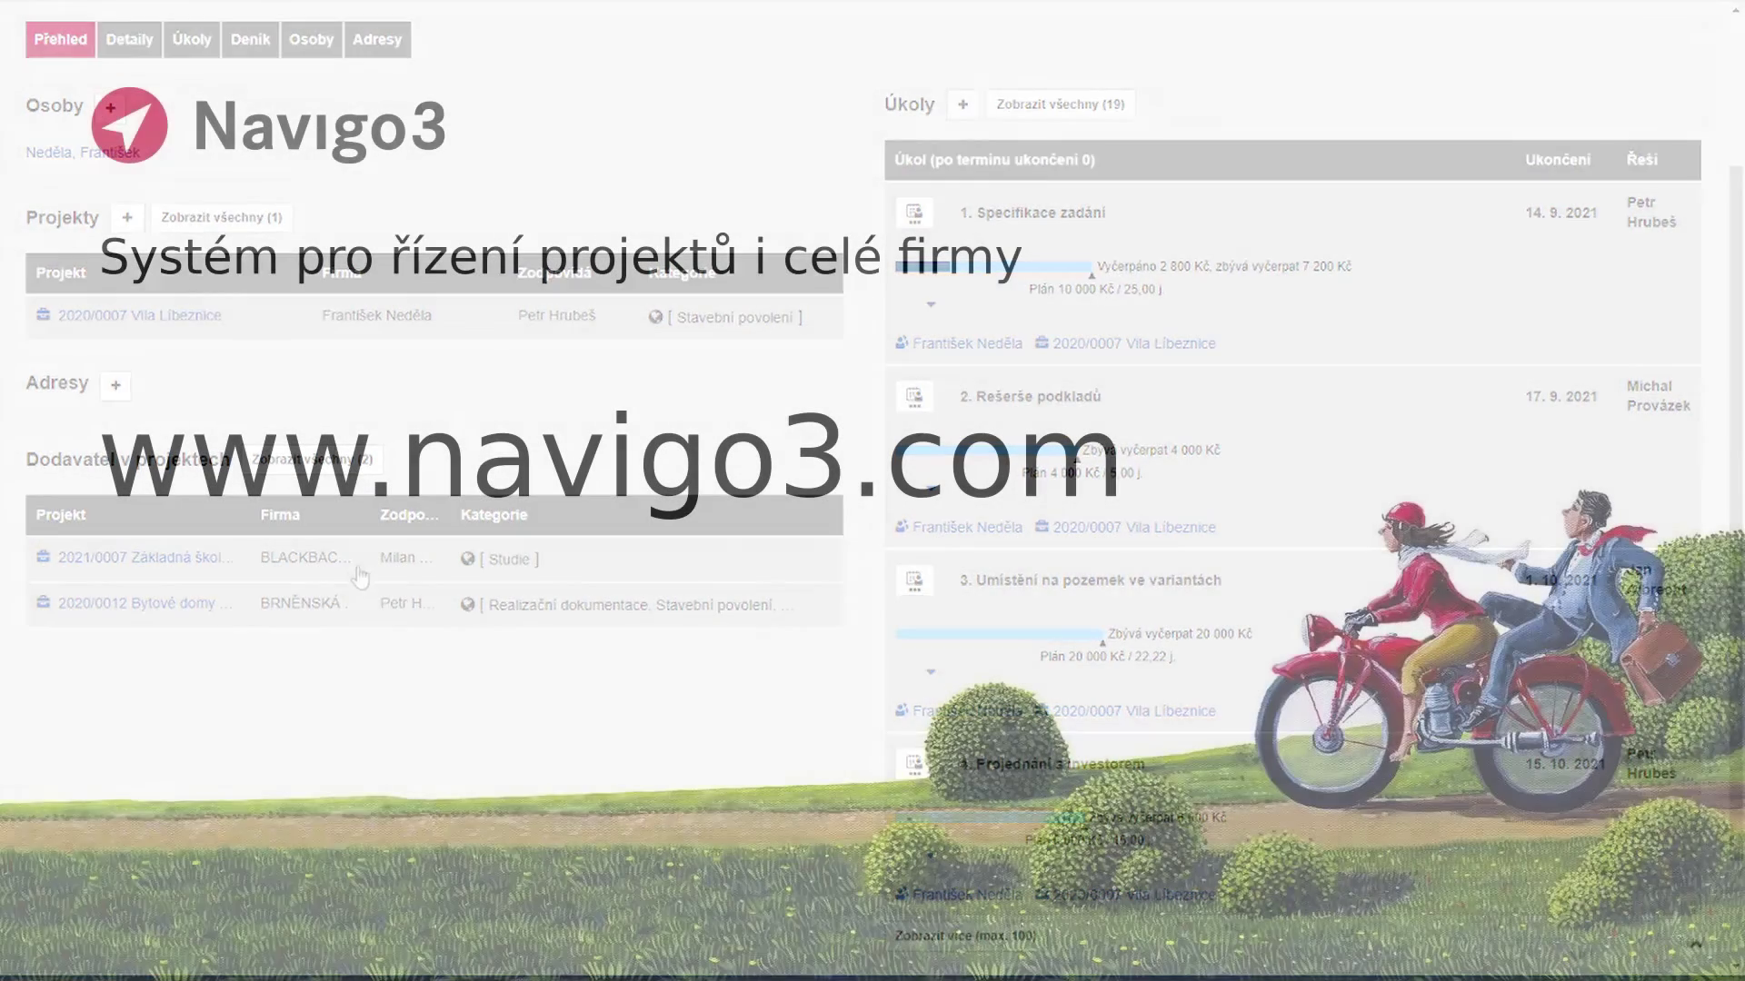